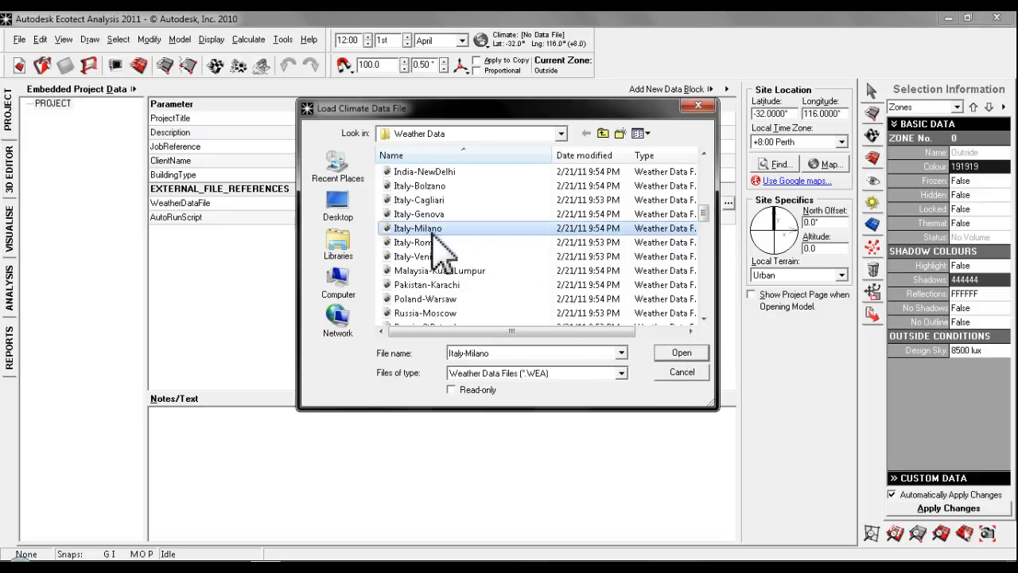
- Load the Italy-Milano weather data file with the site position updated to match it, and set the local terrain to Urban
{"action": "left_click", "coordinate": [682, 353]}
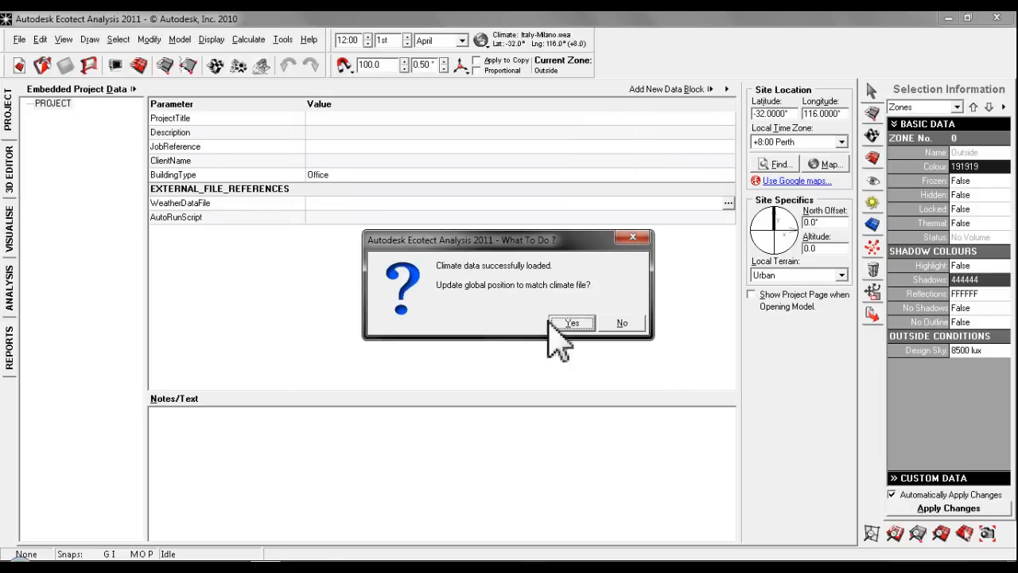
{"action": "left_click", "coordinate": [571, 323]}
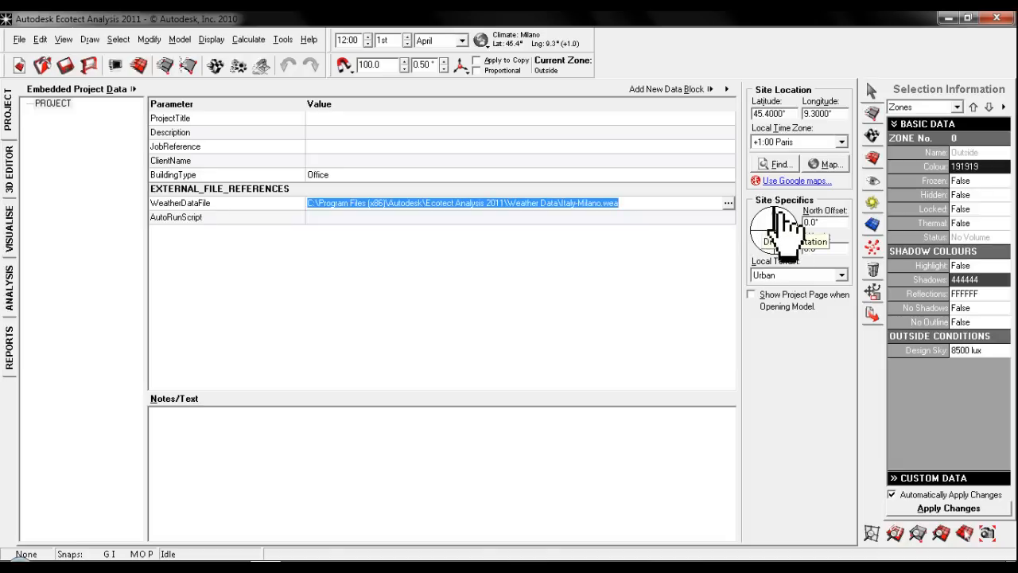
{"action": "left_click", "coordinate": [817, 277]}
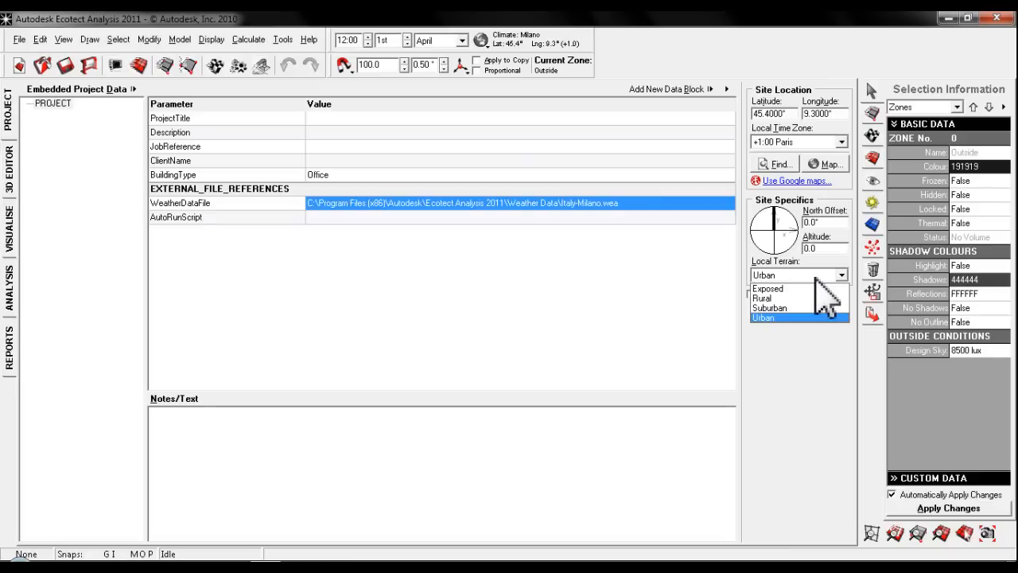
{"action": "left_click", "coordinate": [796, 318]}
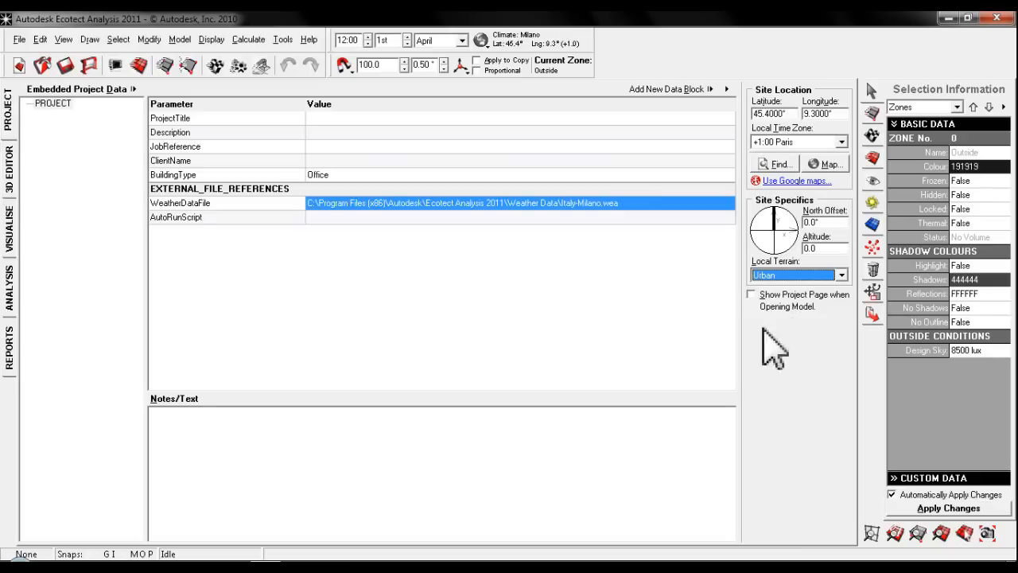
- In the user preferences, set the model dimensions to Metres and the currency symbol to € for this session only
{"action": "left_click", "coordinate": [10, 169]}
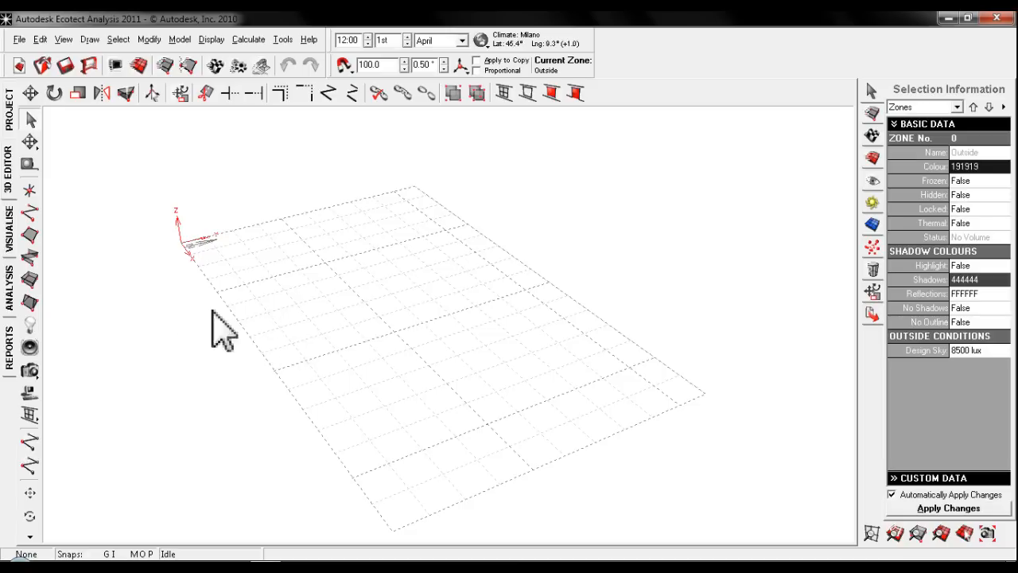
{"action": "left_click", "coordinate": [115, 64]}
{"action": "left_click", "coordinate": [406, 172]}
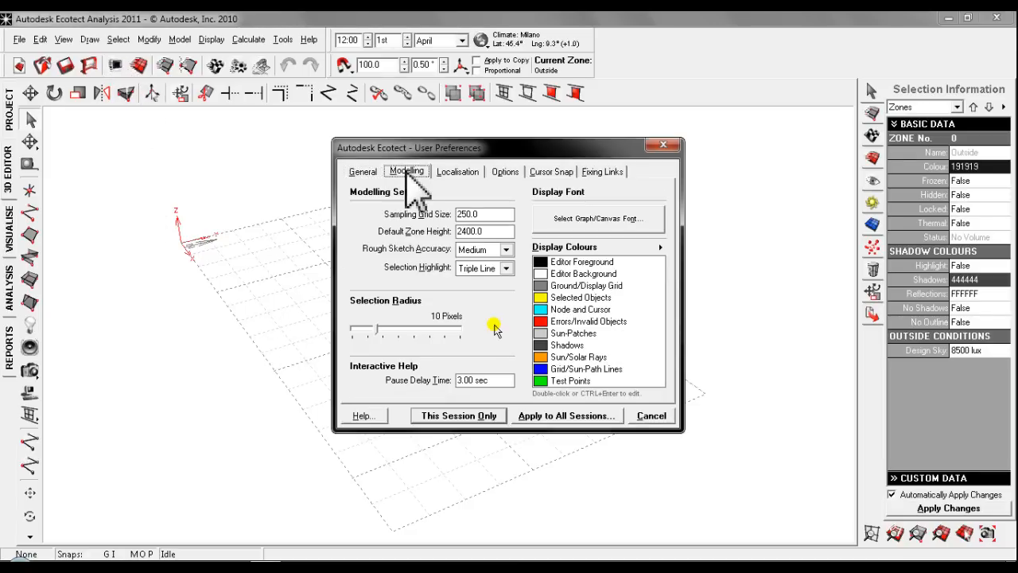
{"action": "left_click", "coordinate": [502, 173]}
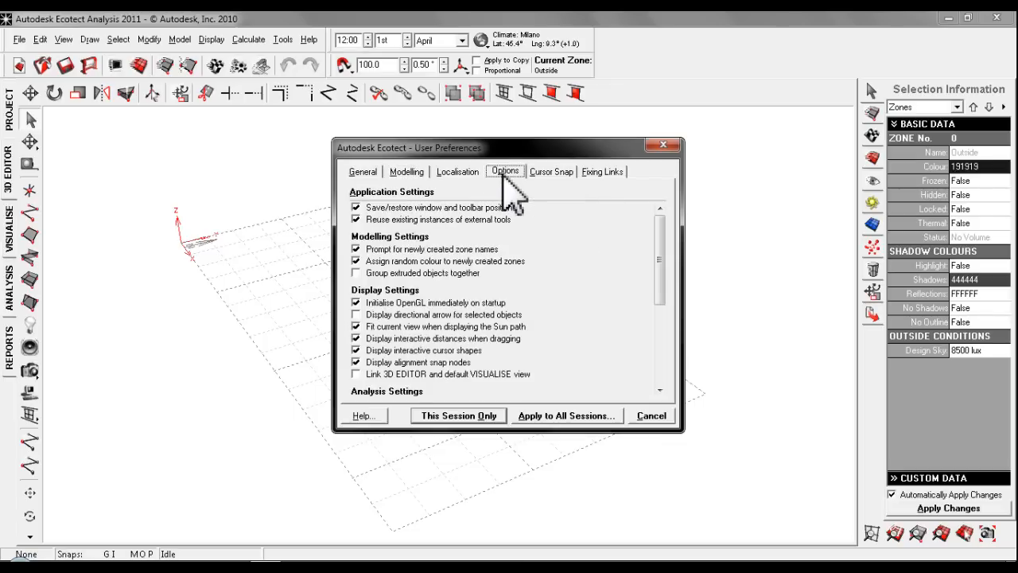
{"action": "left_click", "coordinate": [457, 172]}
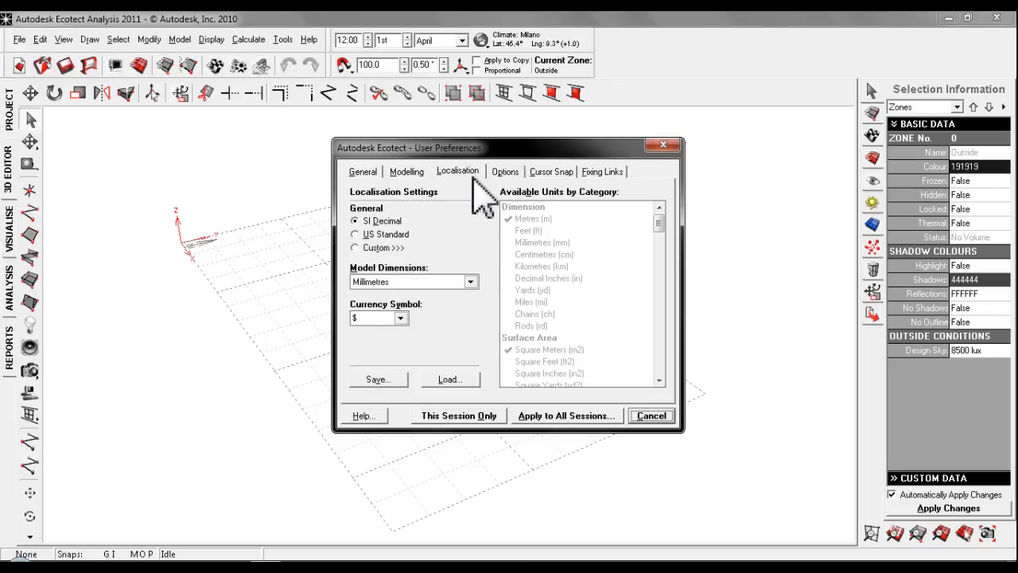
{"action": "left_click", "coordinate": [407, 281]}
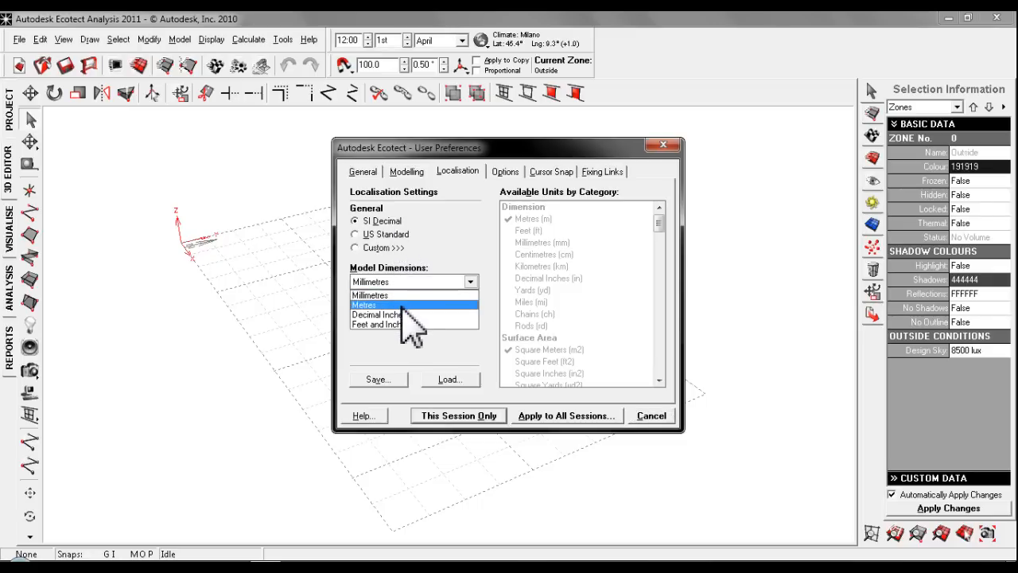
{"action": "left_click", "coordinate": [401, 307]}
{"action": "left_click", "coordinate": [397, 318]}
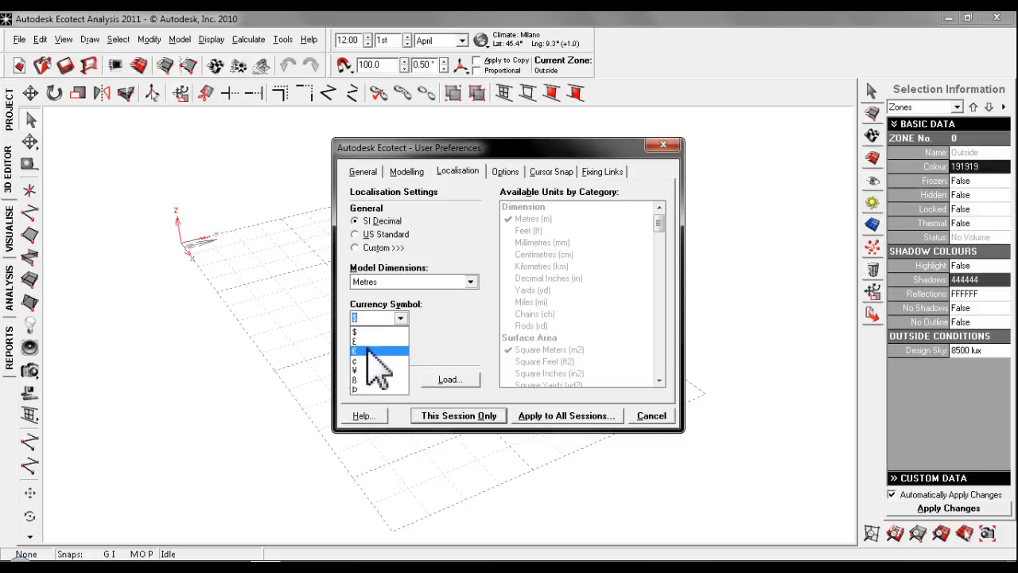
{"action": "left_click", "coordinate": [368, 351]}
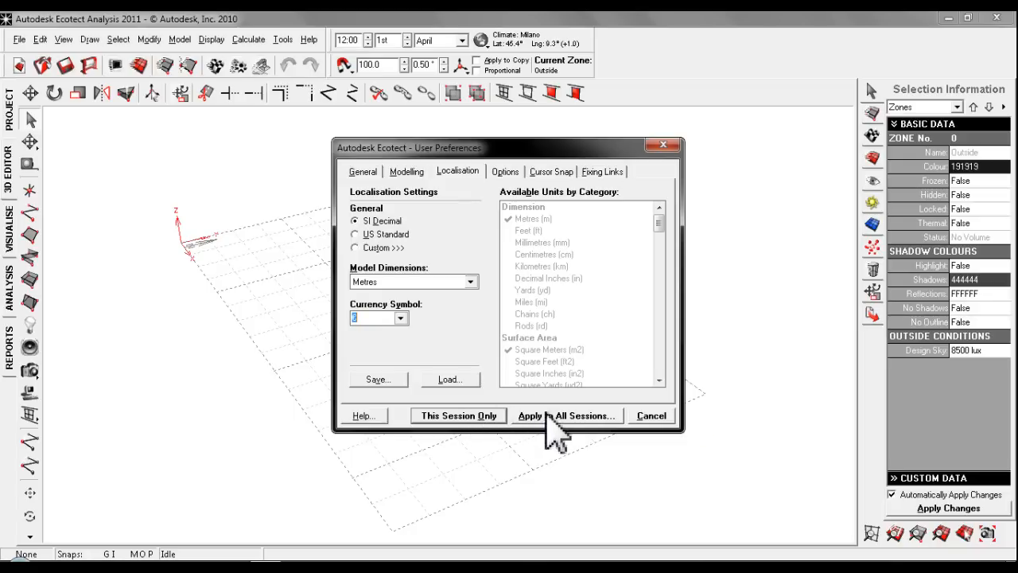
{"action": "left_click", "coordinate": [479, 416]}
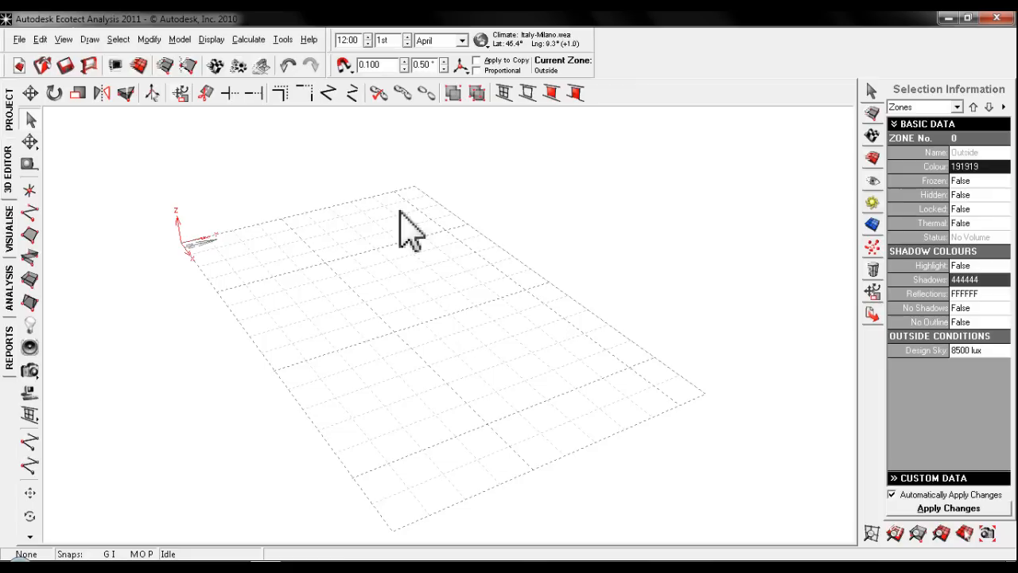
- Set the sampling grid size to 1 and the default zone height to 2.5 in the modelling preferences for this session only
{"action": "left_click", "coordinate": [115, 65]}
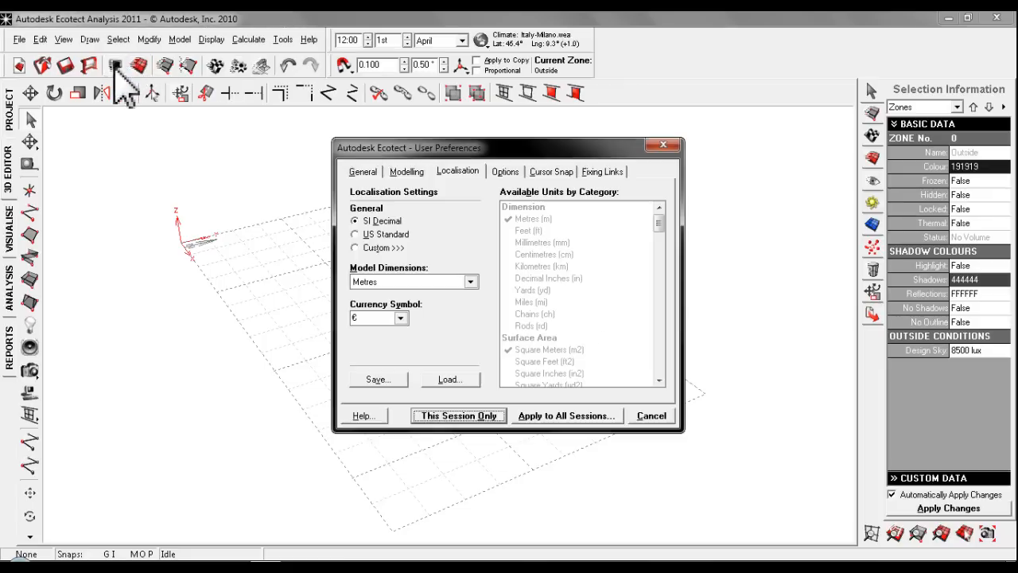
{"action": "left_click", "coordinate": [414, 172]}
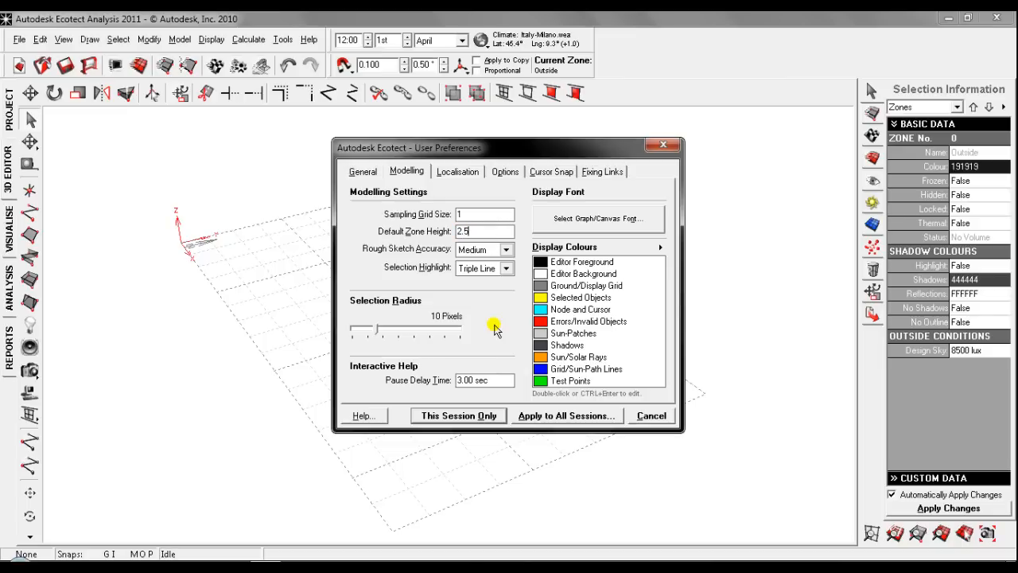
{"action": "left_click", "coordinate": [470, 416]}
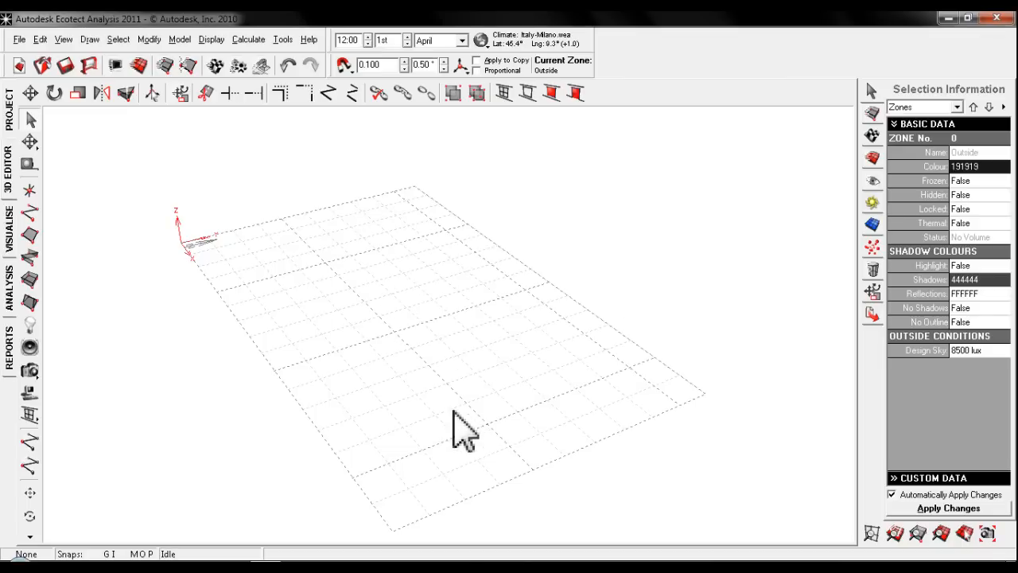
- Fit the modelling grid and enlarge it by moving its far corner to about 17.5 m in X and 15.4 m in Y
{"action": "left_click", "coordinate": [894, 533]}
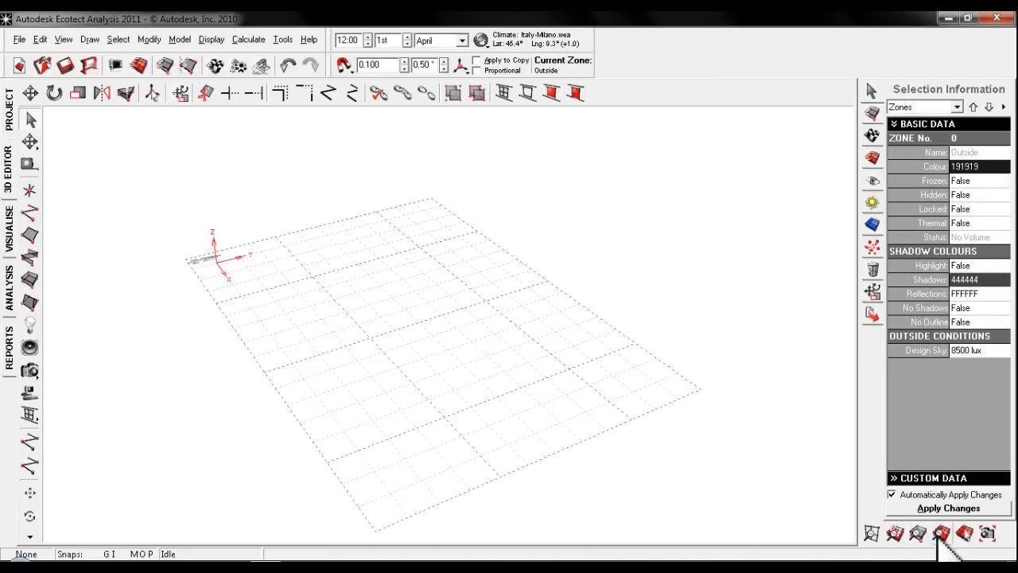
{"action": "left_click", "coordinate": [964, 533]}
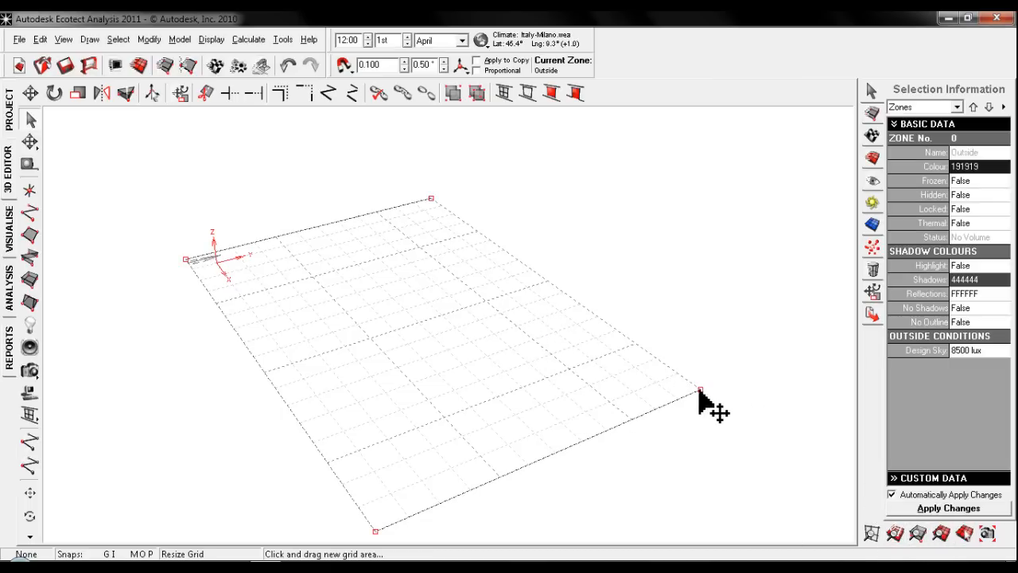
{"action": "left_click_drag", "start_coordinate": [700, 392], "coordinate": [784, 366]}
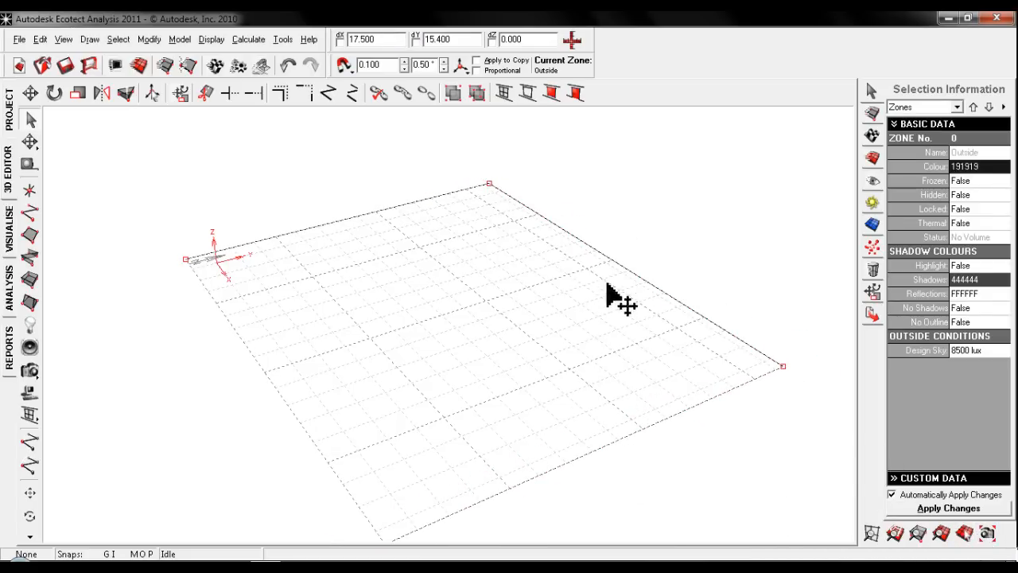
{"action": "left_click", "coordinate": [872, 534]}
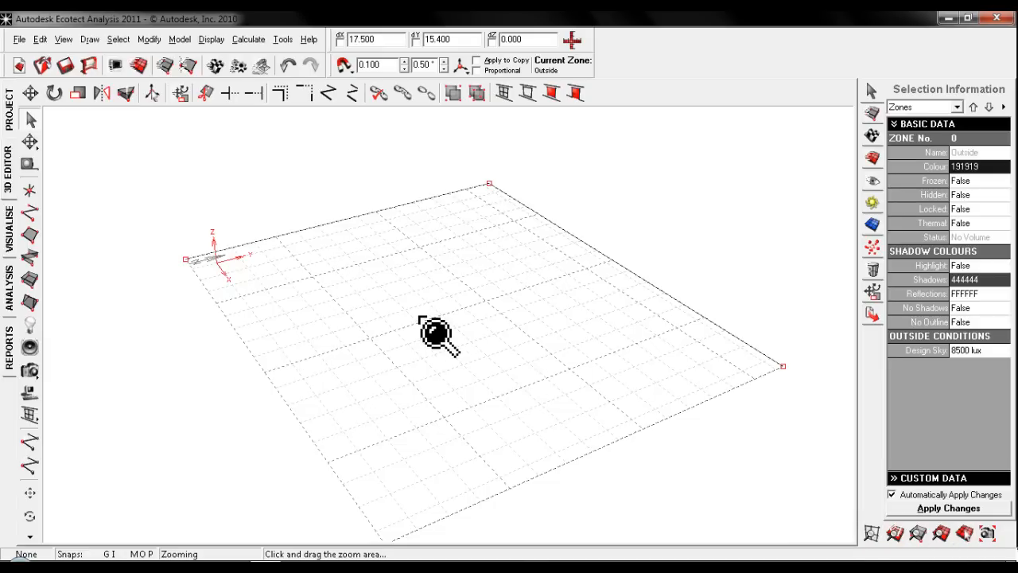
{"action": "key", "text": "Escape"}
- Start a zone at X 13.1, Y 3.0 and draw its first walls: 8 m along +Y, 5 m along -X, 2 m along -Y
{"action": "middle_click_drag", "start_coordinate": [282, 345], "coordinate": [270, 313]}
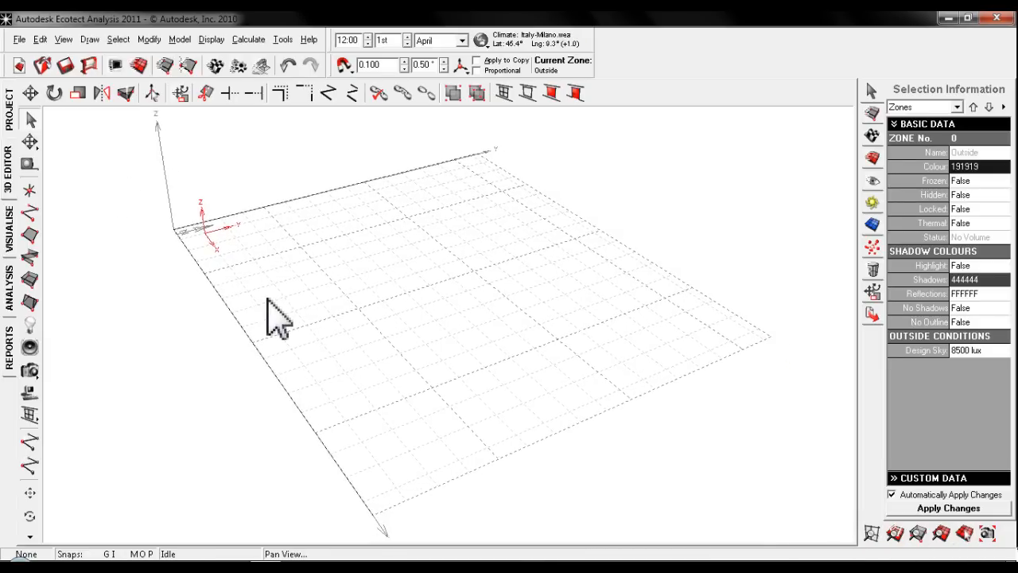
{"action": "middle_click_drag", "start_coordinate": [232, 252], "coordinate": [225, 253]}
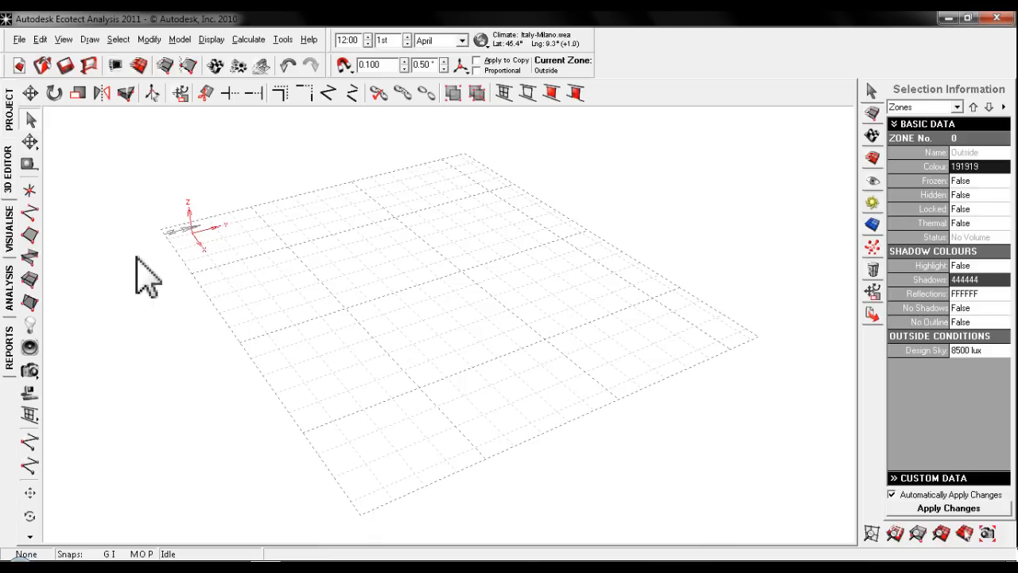
{"action": "left_click", "coordinate": [30, 280]}
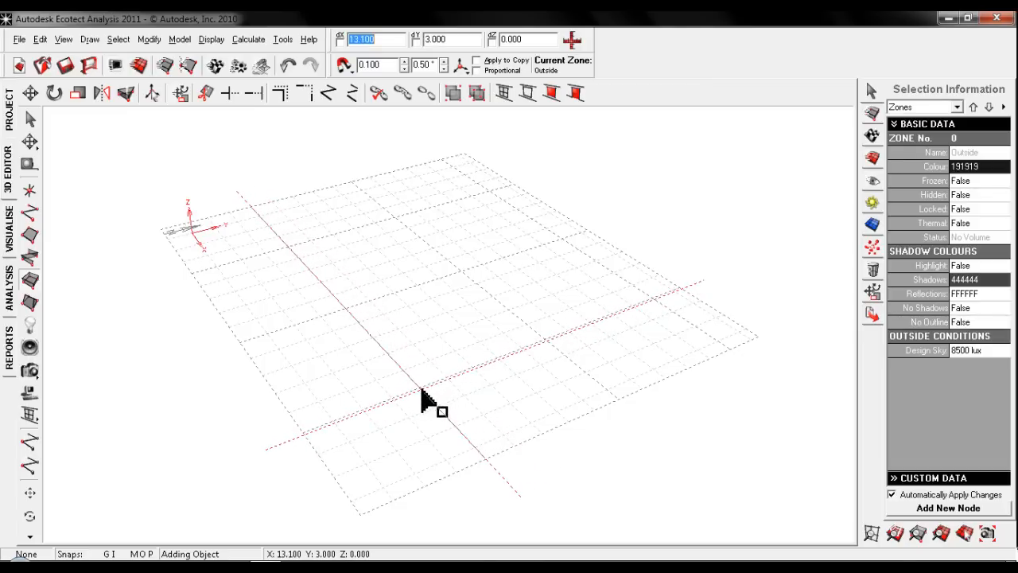
{"action": "left_click", "coordinate": [421, 390]}
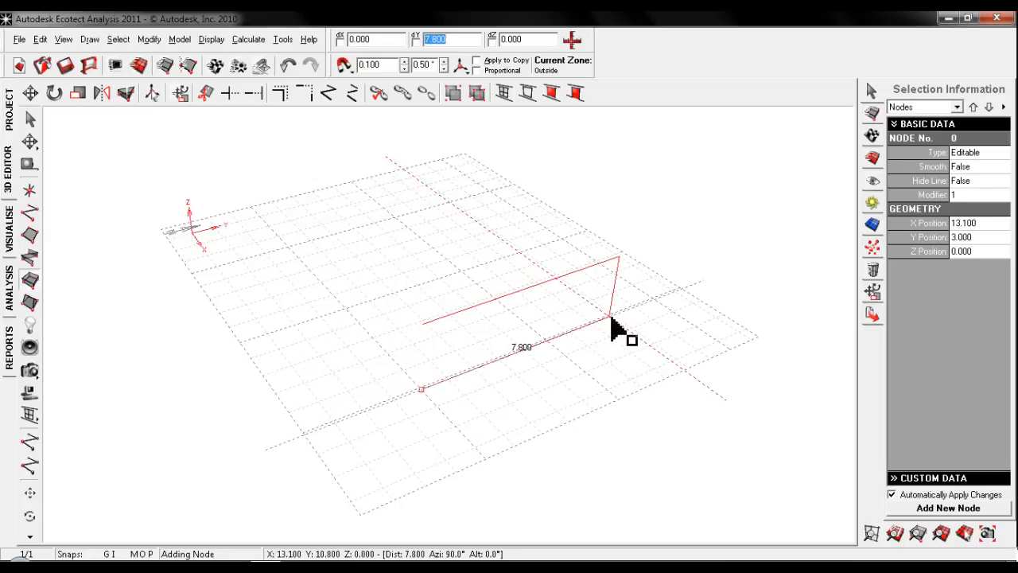
{"action": "type", "text": "8"}
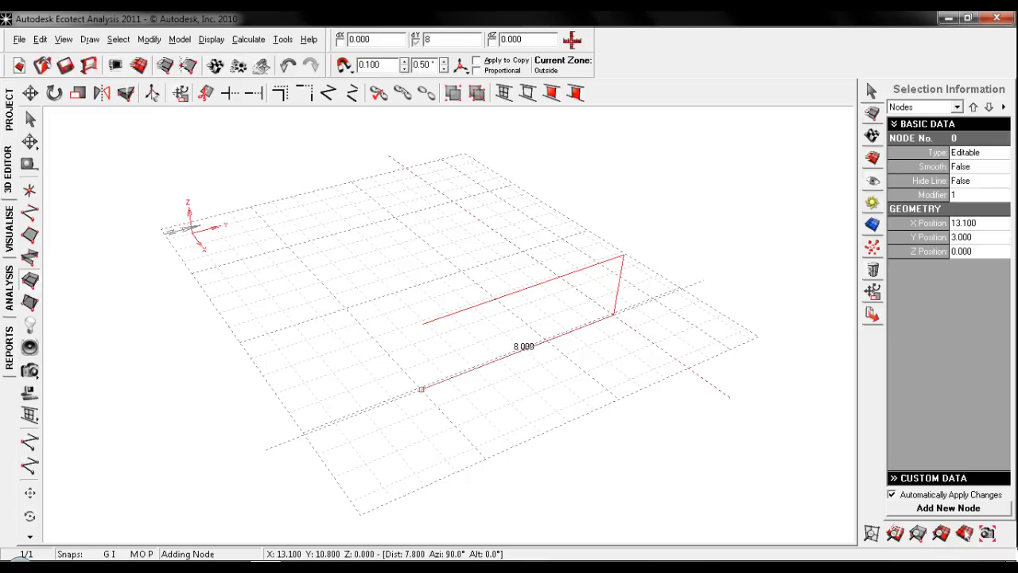
{"action": "key", "text": "Return"}
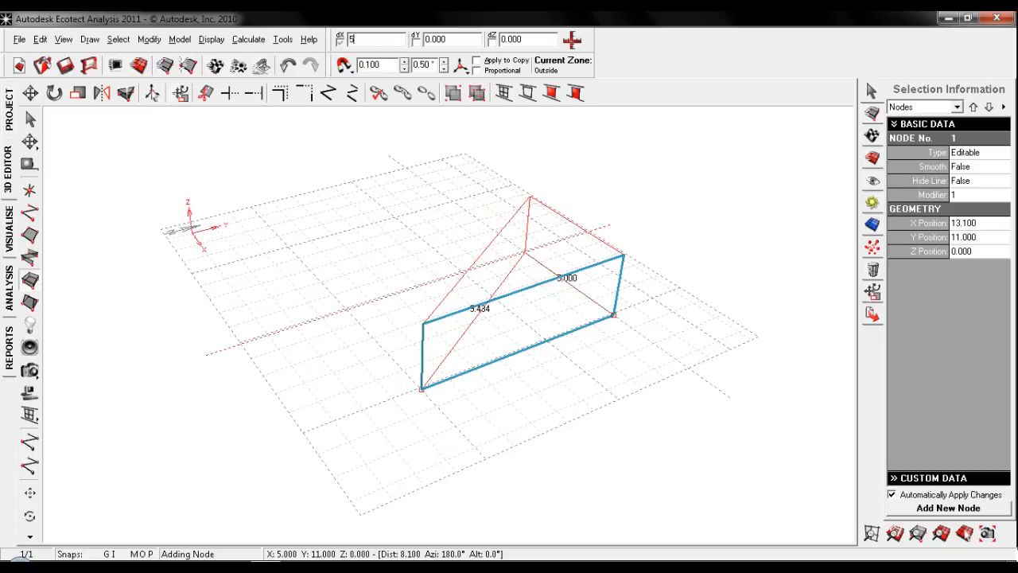
{"action": "key", "text": "Return"}
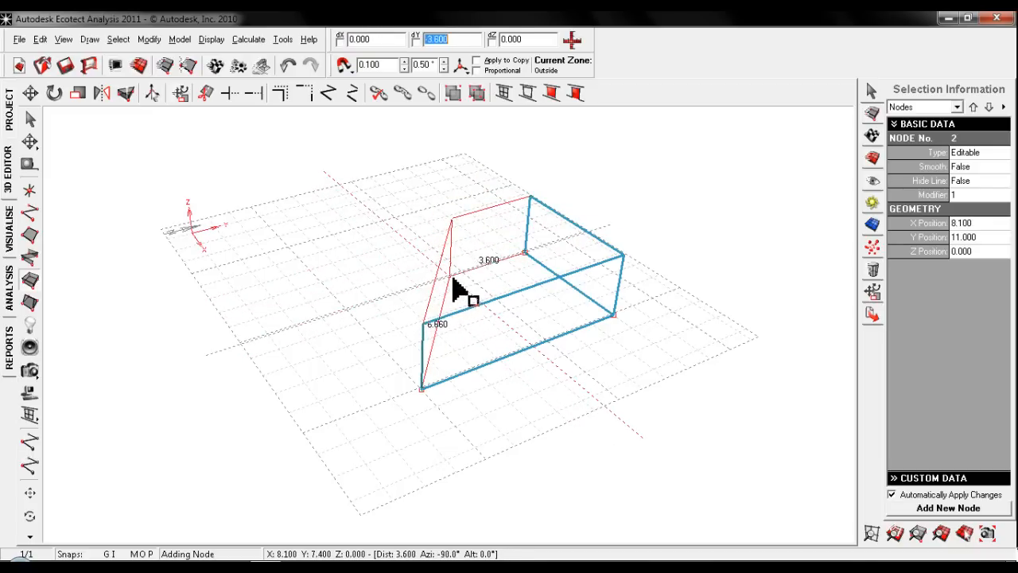
{"action": "type", "text": "2"}
{"action": "key", "text": "Return"}
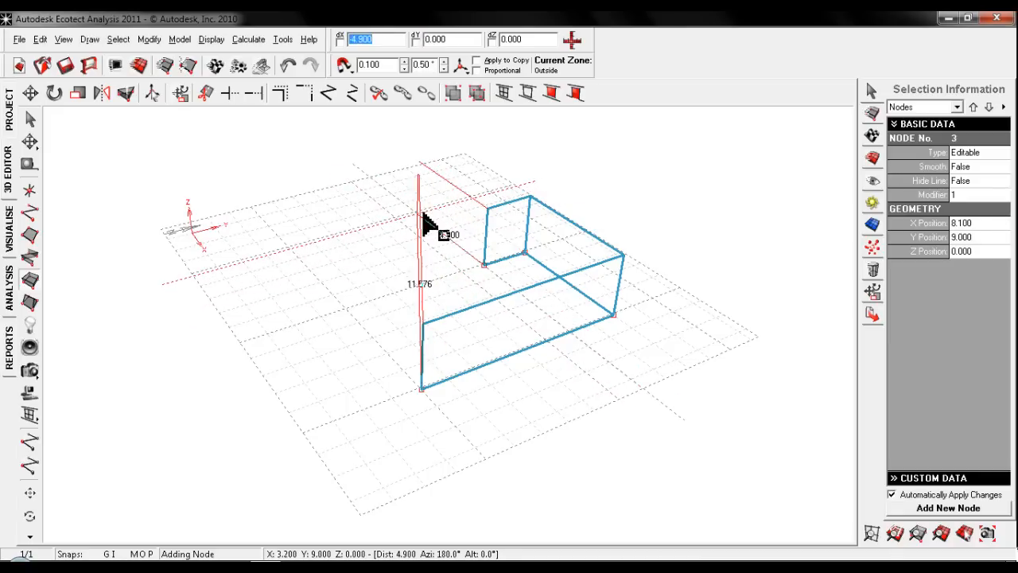
- Complete the zone outline with walls of 4 m along -X, 4 m along -Y, 4 m along +X and 2 m along -Y, naming it GF
{"action": "type", "text": "4"}
{"action": "key", "text": "Return"}
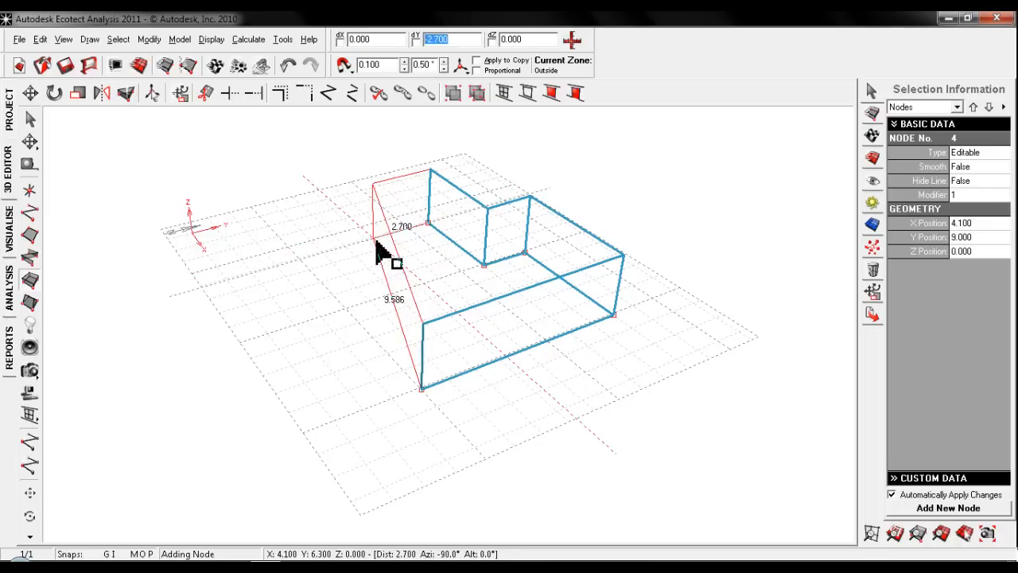
{"action": "type", "text": "-4"}
{"action": "key", "text": "Return"}
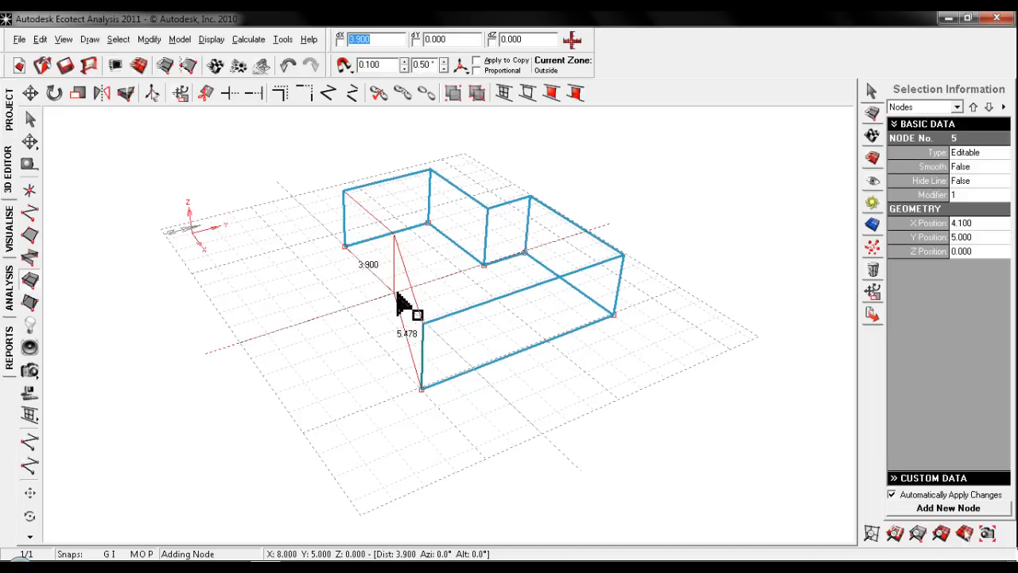
{"action": "type", "text": "4"}
{"action": "key", "text": "Return"}
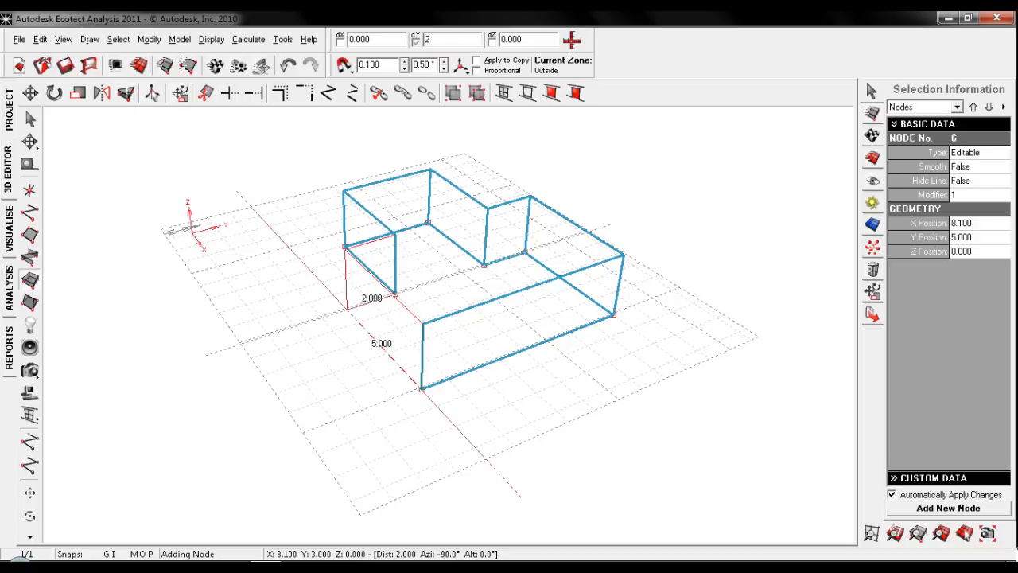
{"action": "type", "text": "2"}
{"action": "key", "text": "Return"}
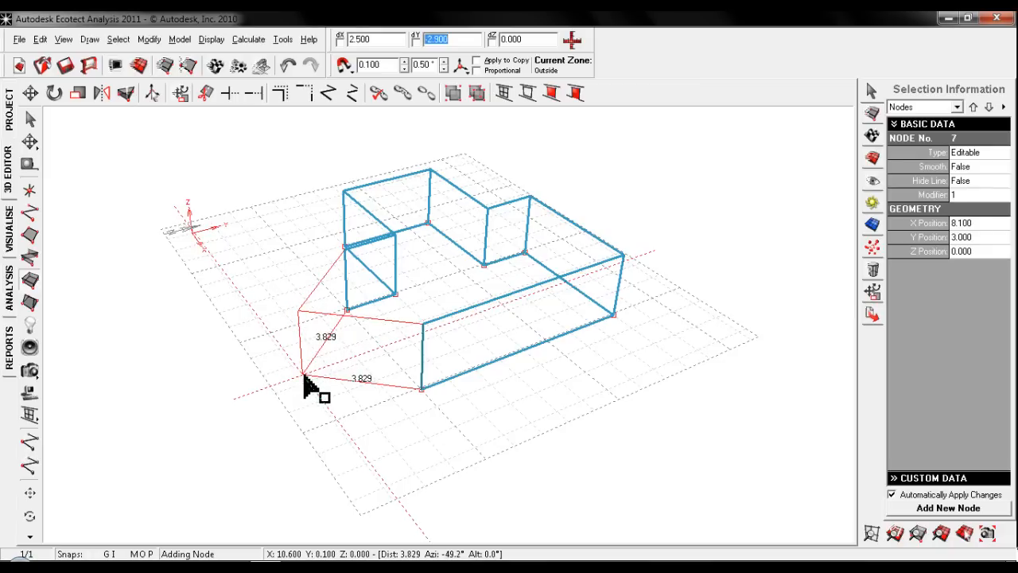
{"action": "key", "text": "Escape"}
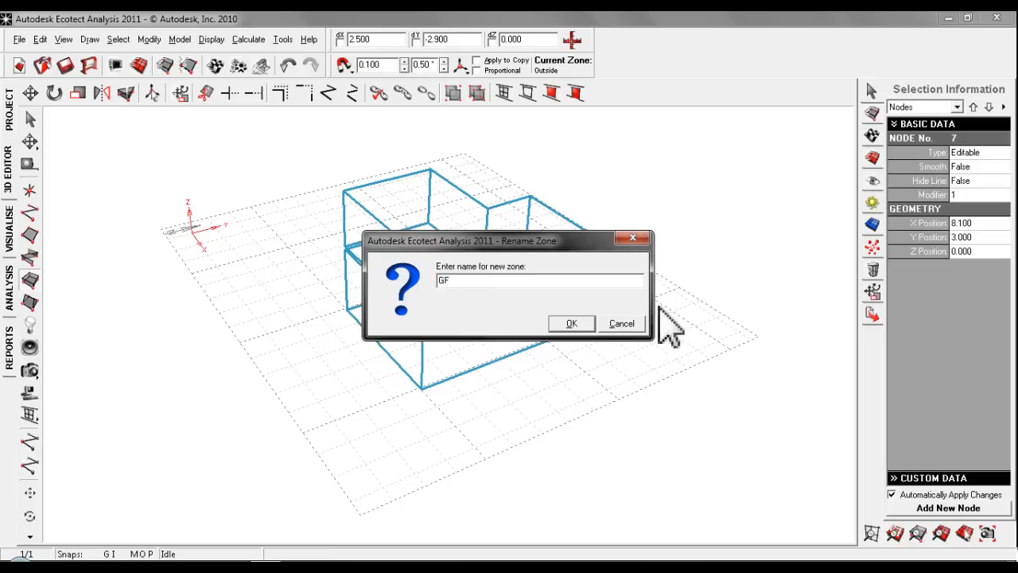
{"action": "left_click", "coordinate": [575, 326]}
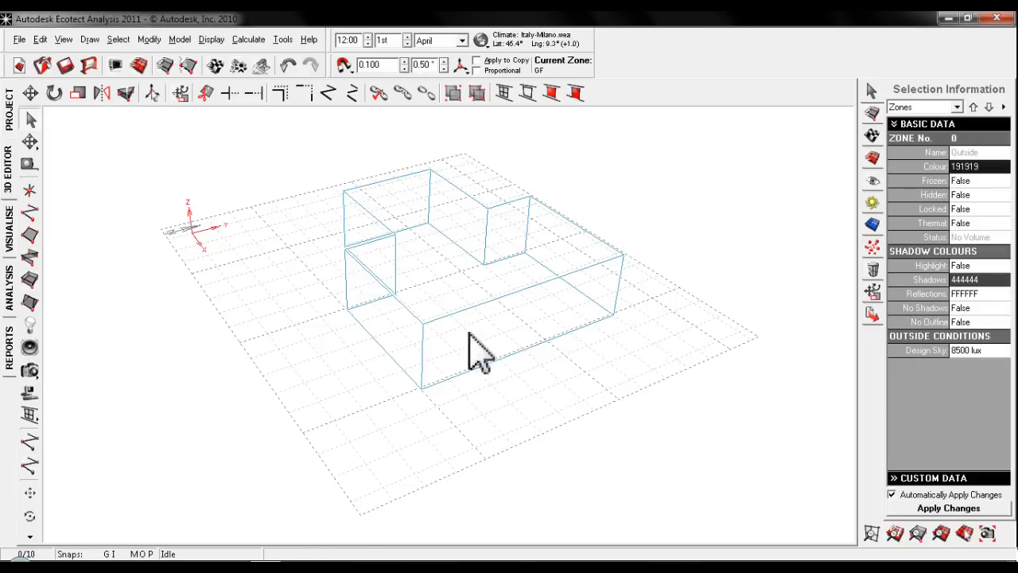
- Display the GF zone as a shaded solid in the visualisation view to inspect its shape
{"action": "middle_click_drag", "start_coordinate": [469, 332], "coordinate": [473, 349]}
{"action": "scroll", "coordinate": [446, 343], "scroll_direction": "up", "scroll_amount": 3}
{"action": "scroll", "coordinate": [444, 344], "scroll_direction": "down", "scroll_amount": 4}
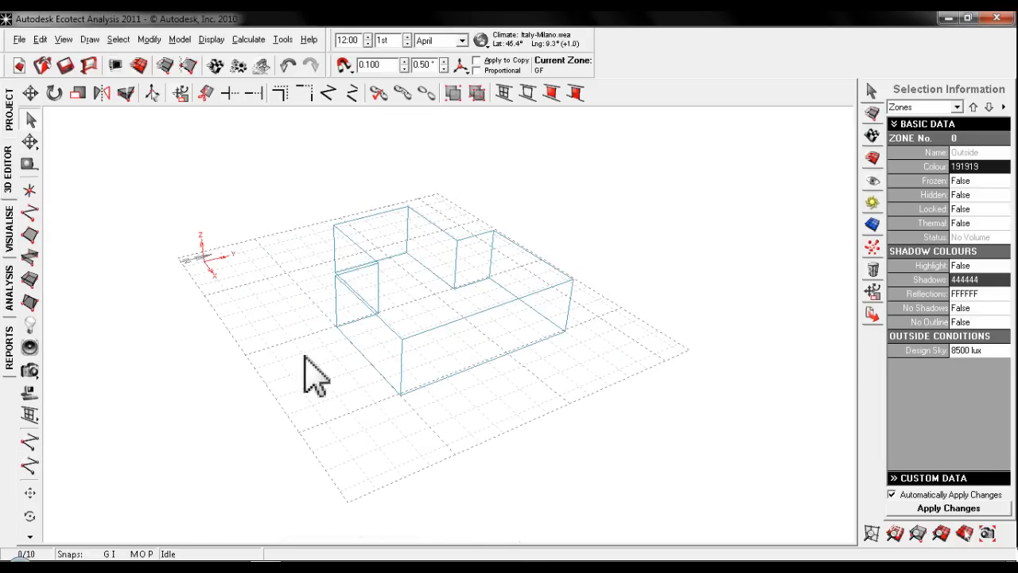
{"action": "left_click", "coordinate": [9, 239]}
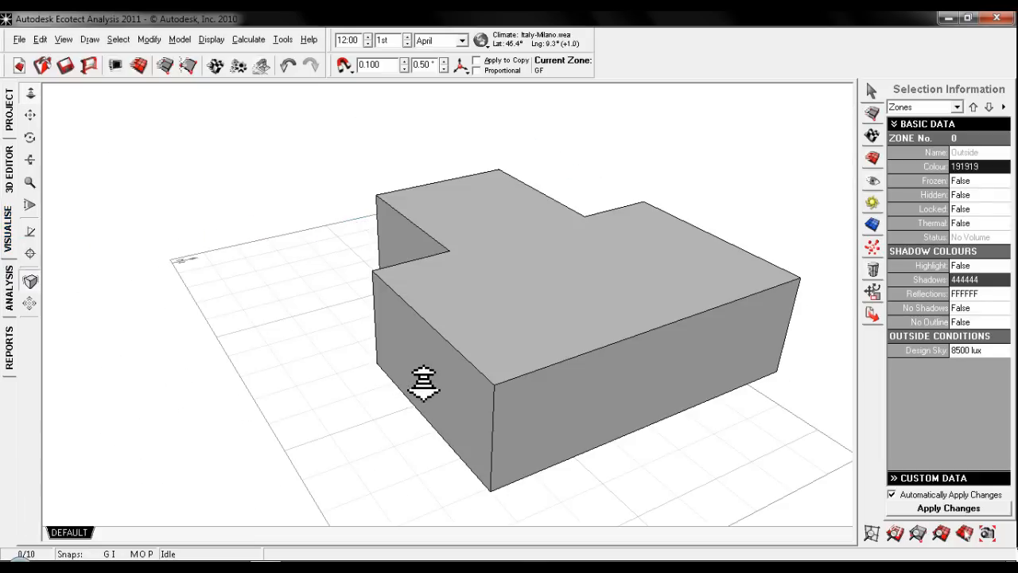
- Examine the shaded GF solid from a wider, higher angle and return to the wireframe editing view
{"action": "scroll", "coordinate": [422, 376], "scroll_direction": "down", "scroll_amount": 2}
{"action": "scroll", "coordinate": [425, 373], "scroll_direction": "down", "scroll_amount": 2}
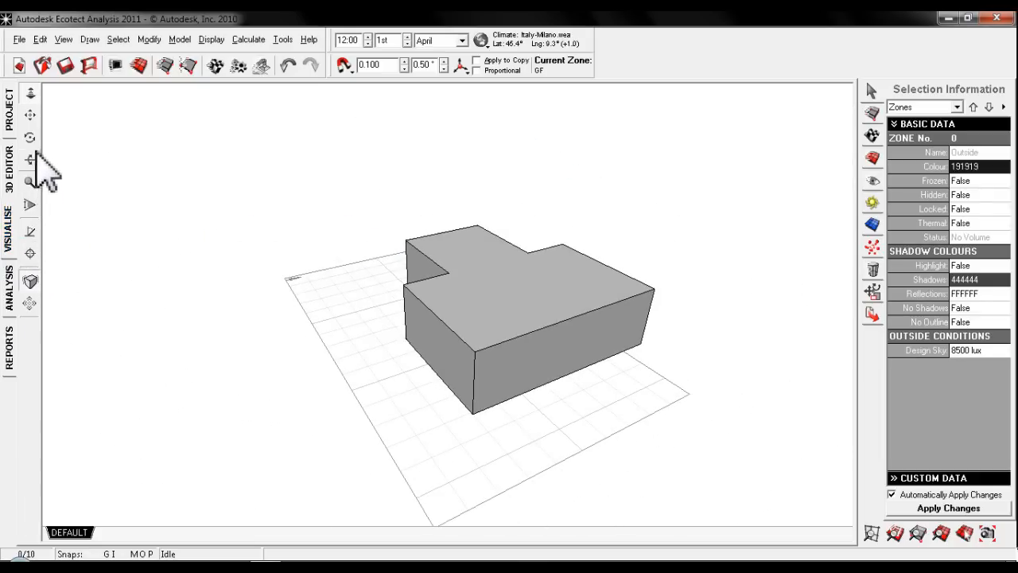
{"action": "left_click", "coordinate": [30, 137]}
{"action": "left_click_drag", "start_coordinate": [316, 332], "coordinate": [205, 334]}
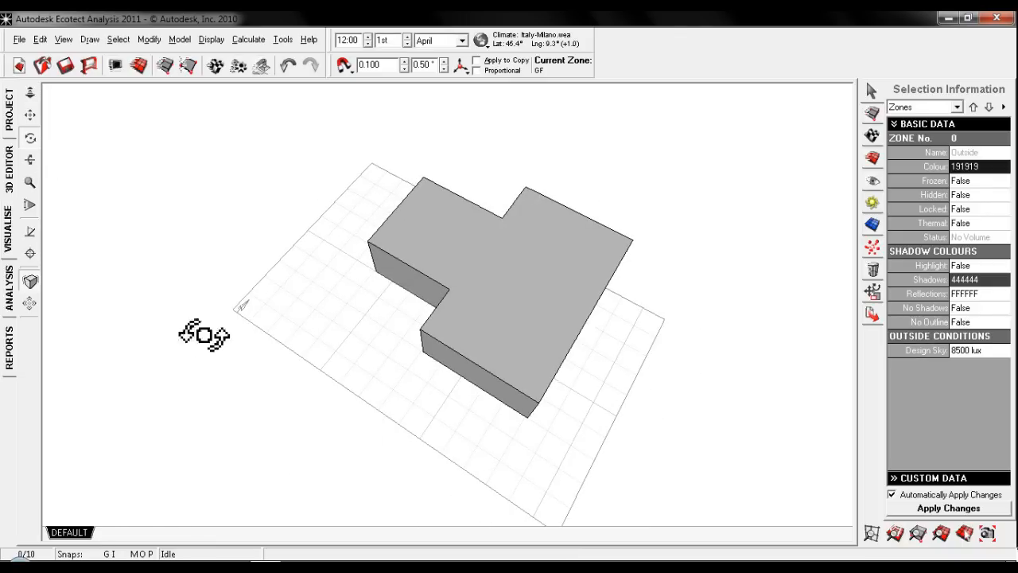
{"action": "left_click", "coordinate": [9, 171]}
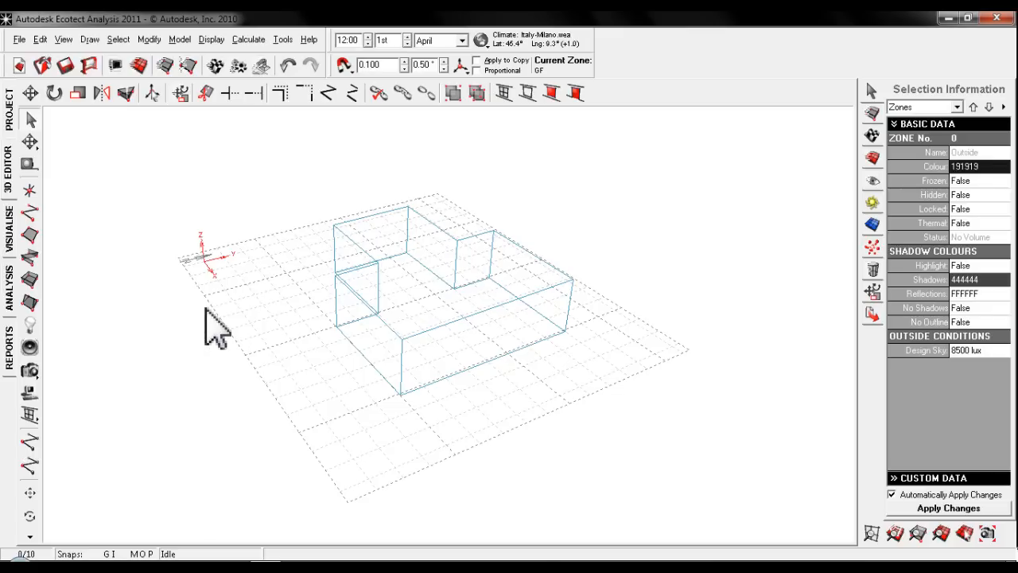
- Show the model in plan view and set the site's north offset to 90 degrees
{"action": "left_click", "coordinate": [872, 158]}
{"action": "left_click", "coordinate": [899, 111]}
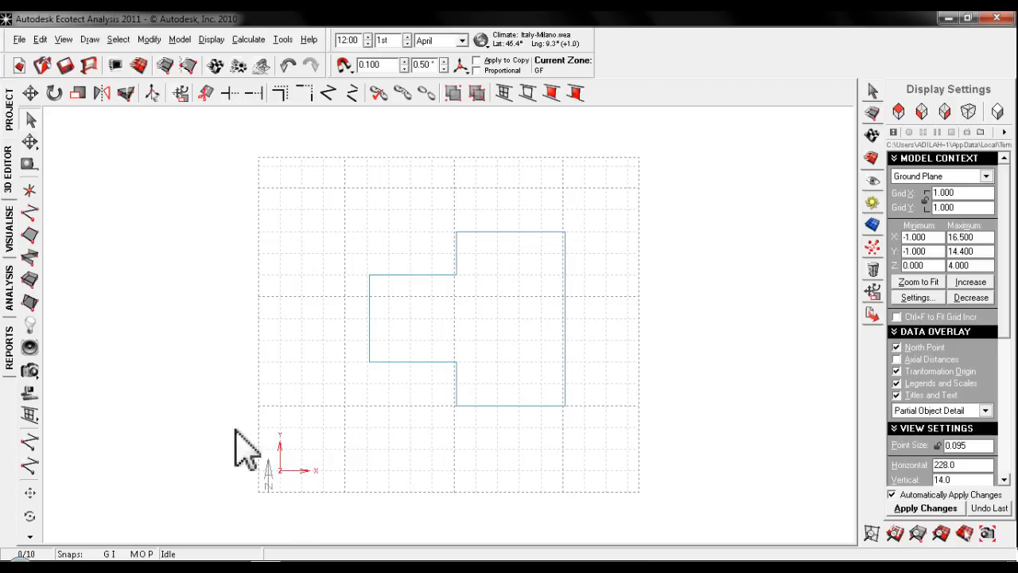
{"action": "left_click", "coordinate": [10, 111]}
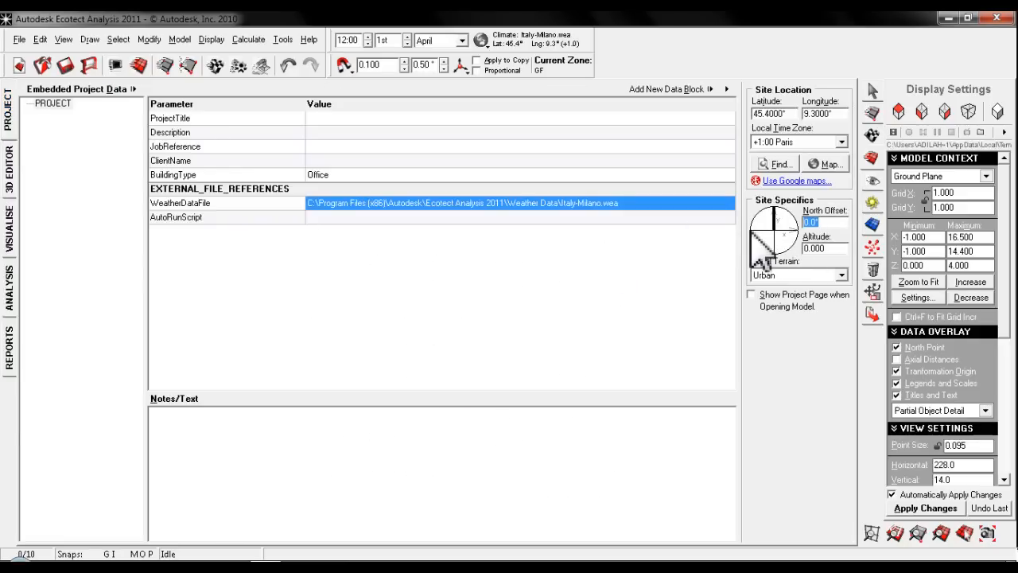
{"action": "type", "text": "90"}
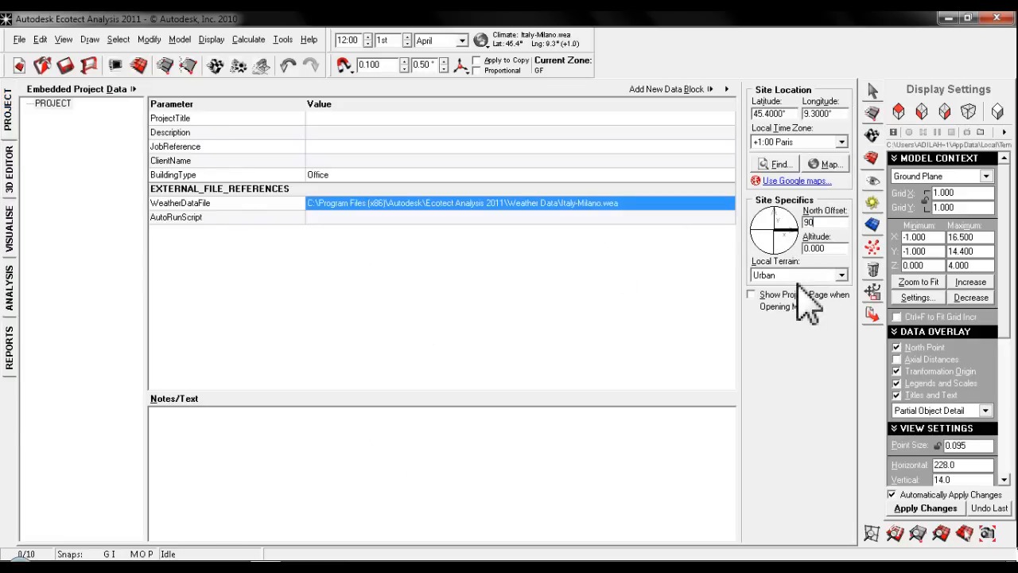
{"action": "left_click", "coordinate": [9, 167]}
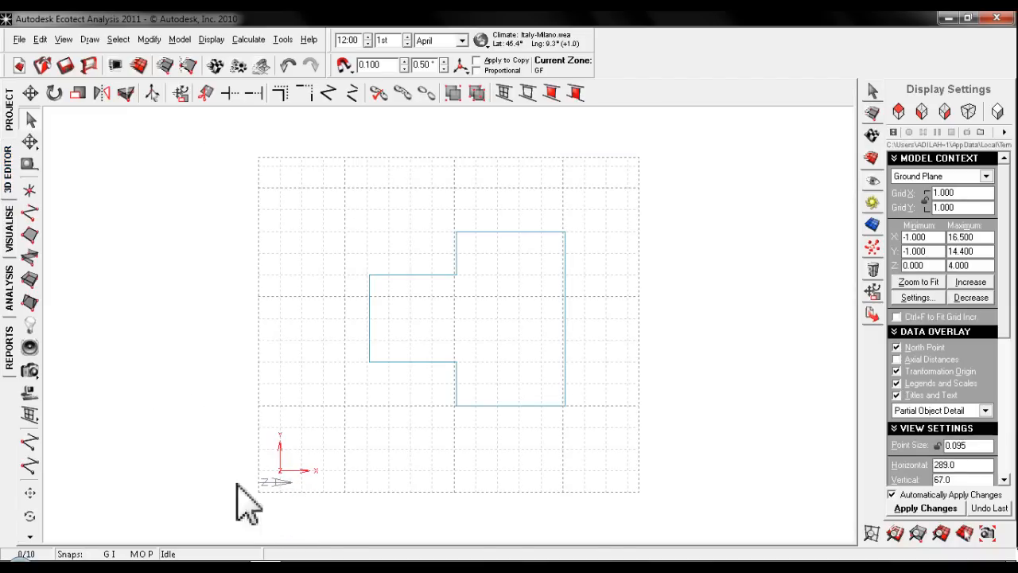
- Return the model to a perspective view and fit the grid to the building's objects
{"action": "left_click", "coordinate": [968, 111]}
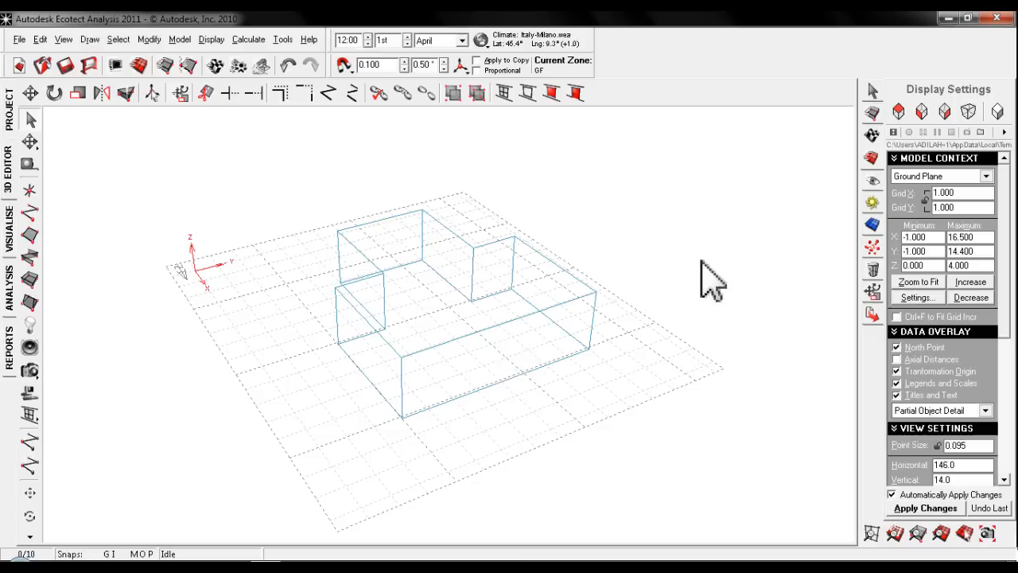
{"action": "left_click", "coordinate": [897, 534]}
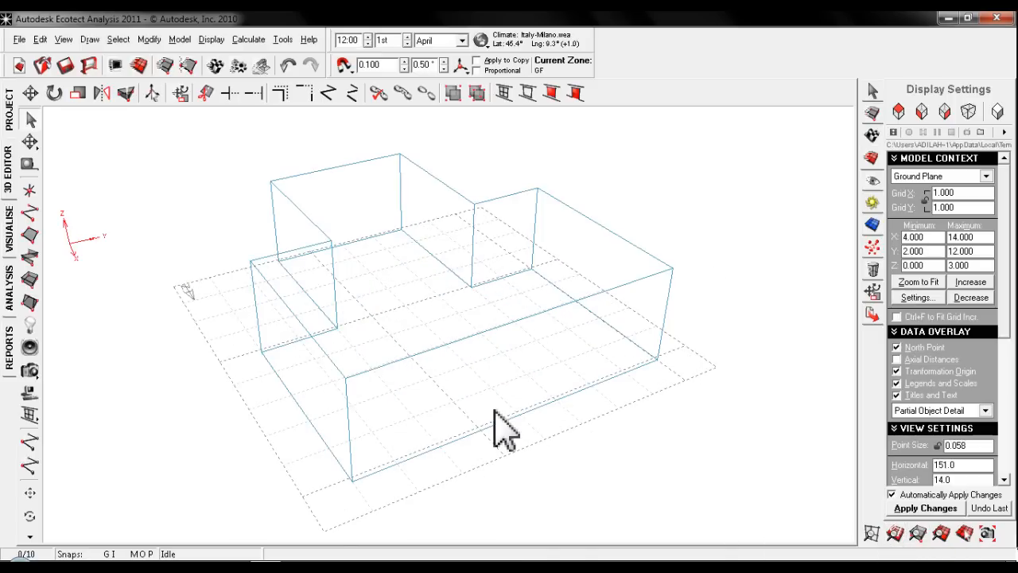
{"action": "scroll", "coordinate": [399, 331], "scroll_direction": "down", "scroll_amount": 4}
{"action": "scroll", "coordinate": [531, 372], "scroll_direction": "up", "scroll_amount": 2}
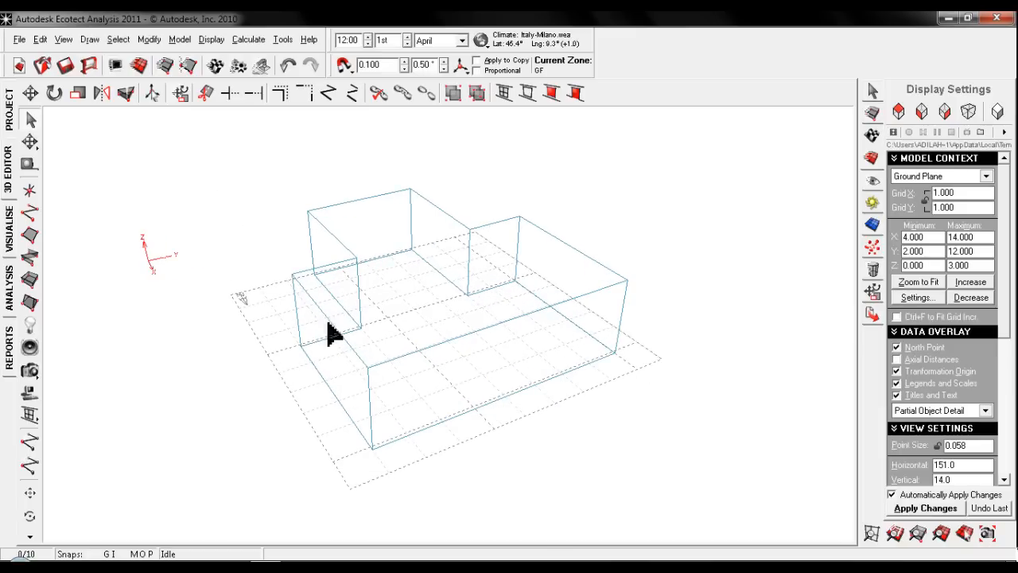
- Insert a 1.5 m by 1.5 m window with a 0.6 m sill in the 4 m wall centred at X 6.1, Y 5.0
{"action": "left_click", "coordinate": [30, 516]}
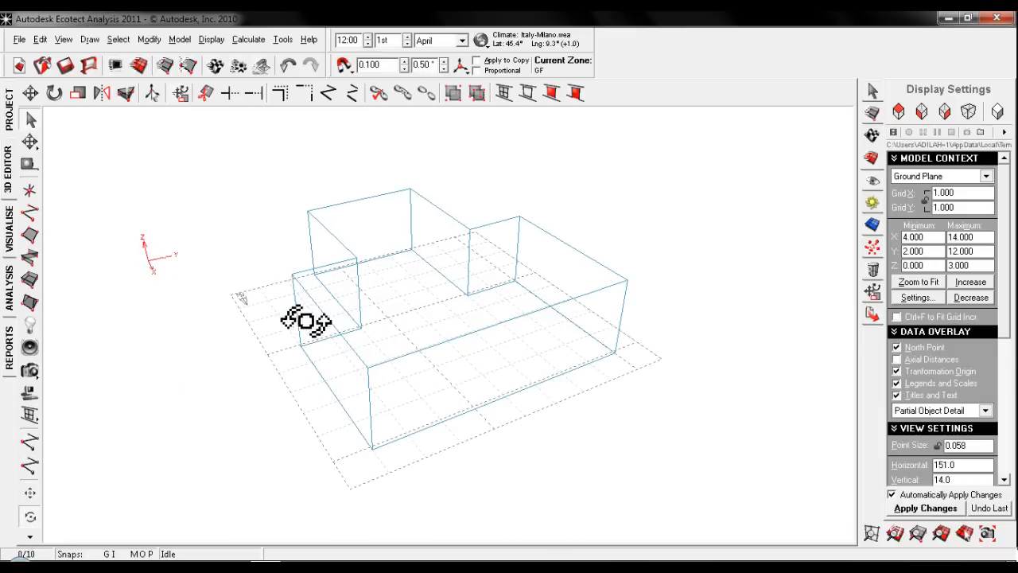
{"action": "left_click_drag", "start_coordinate": [307, 321], "coordinate": [429, 406]}
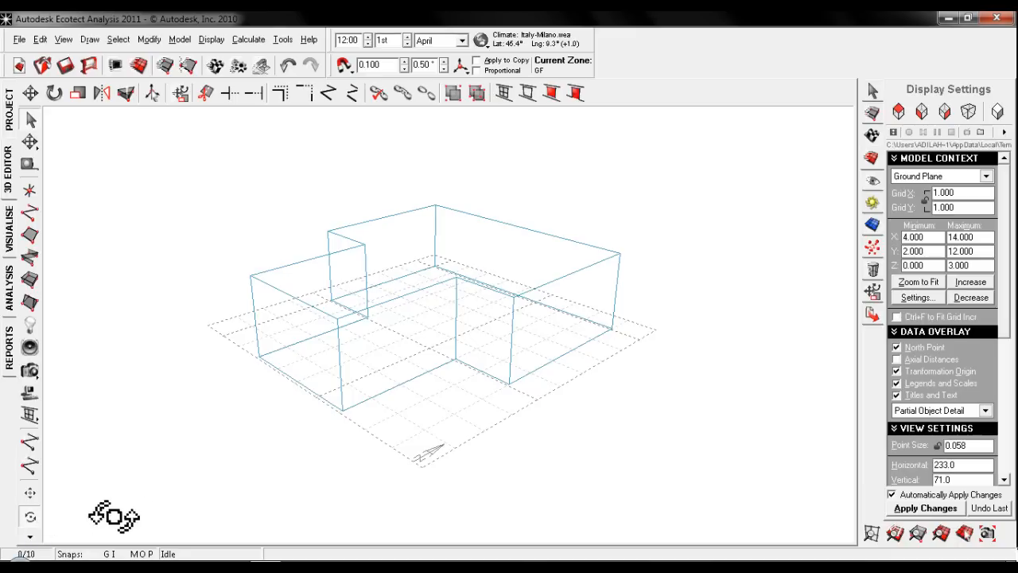
{"action": "left_click", "coordinate": [31, 121]}
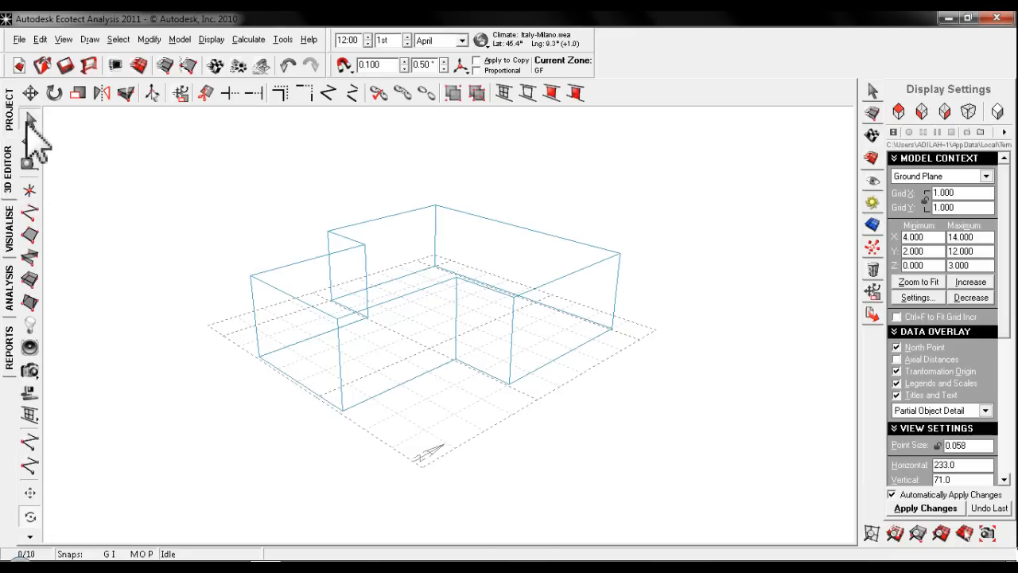
{"action": "left_click", "coordinate": [379, 398]}
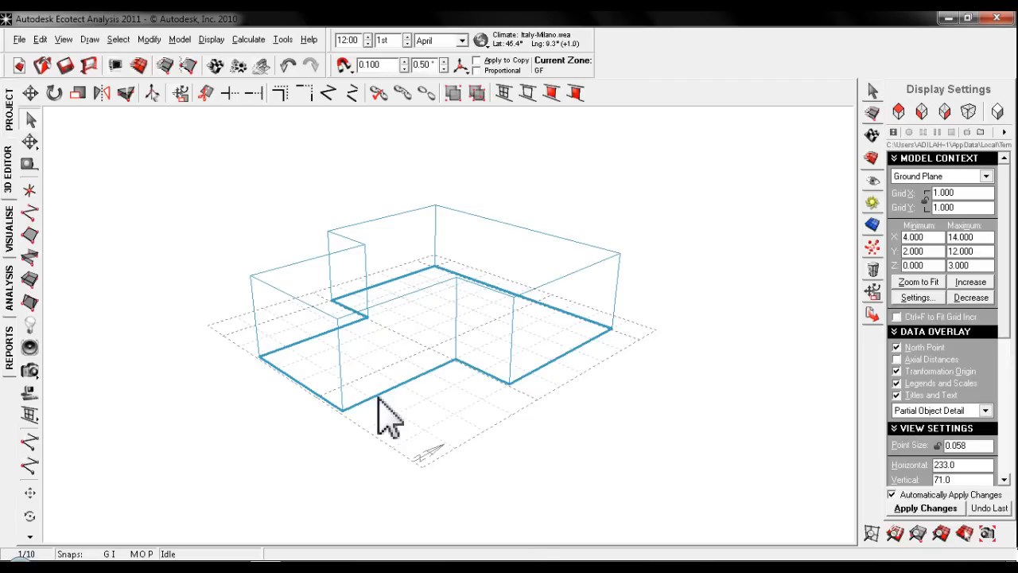
{"action": "left_click", "coordinate": [379, 398]}
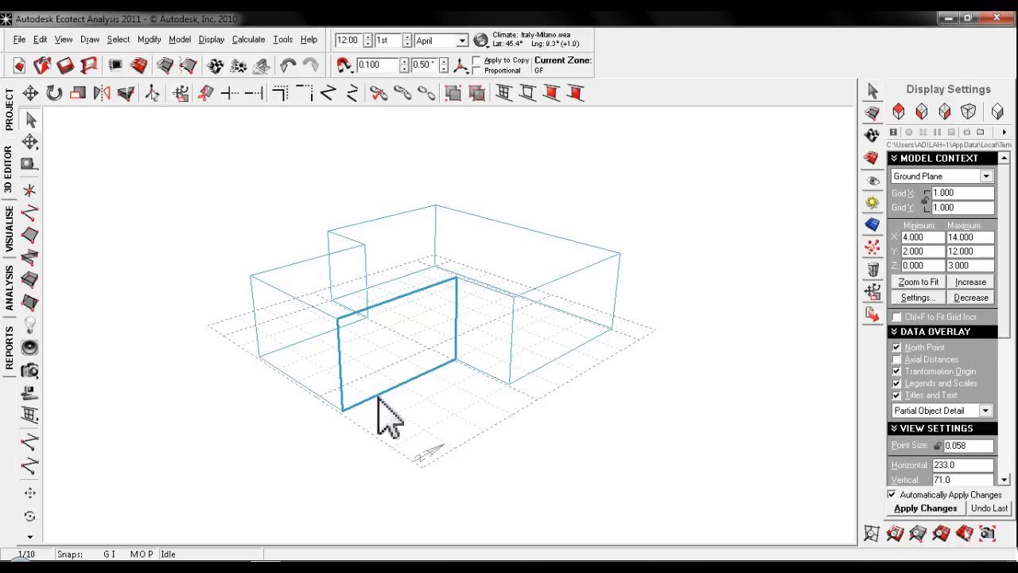
{"action": "key", "text": "Insert"}
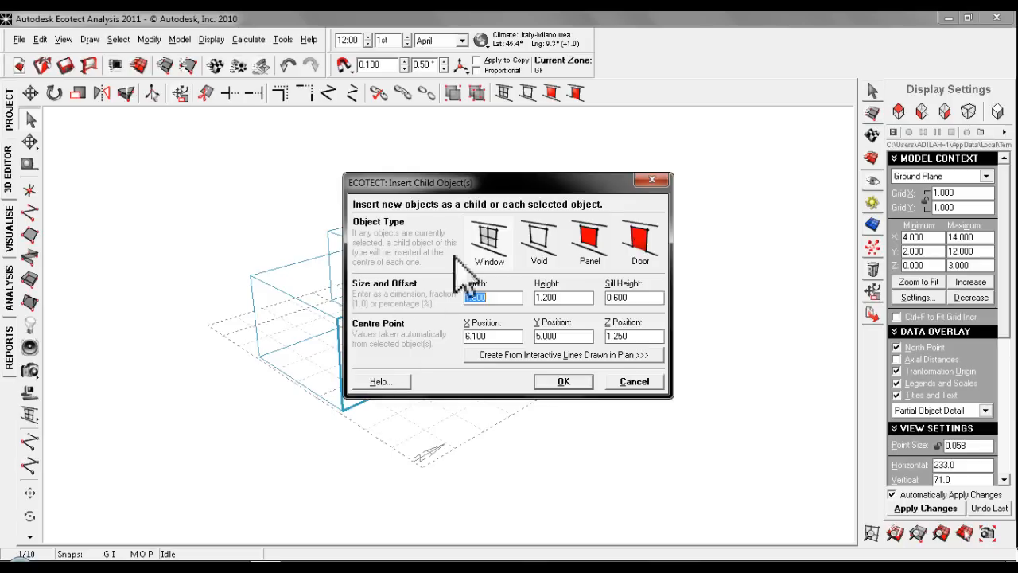
{"action": "left_click_drag", "start_coordinate": [520, 188], "coordinate": [479, 197]}
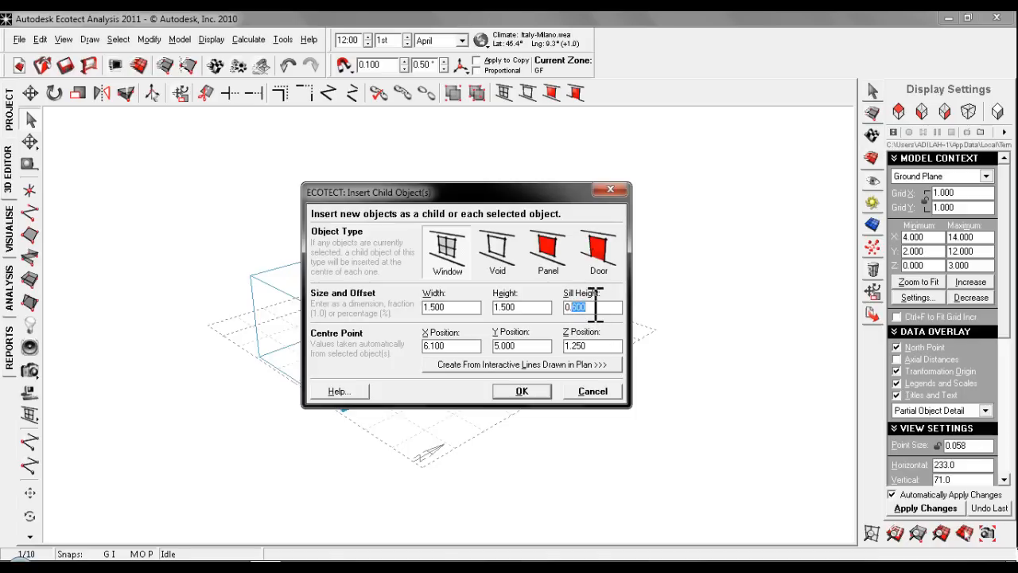
{"action": "type", "text": "600"}
{"action": "left_click", "coordinate": [522, 392]}
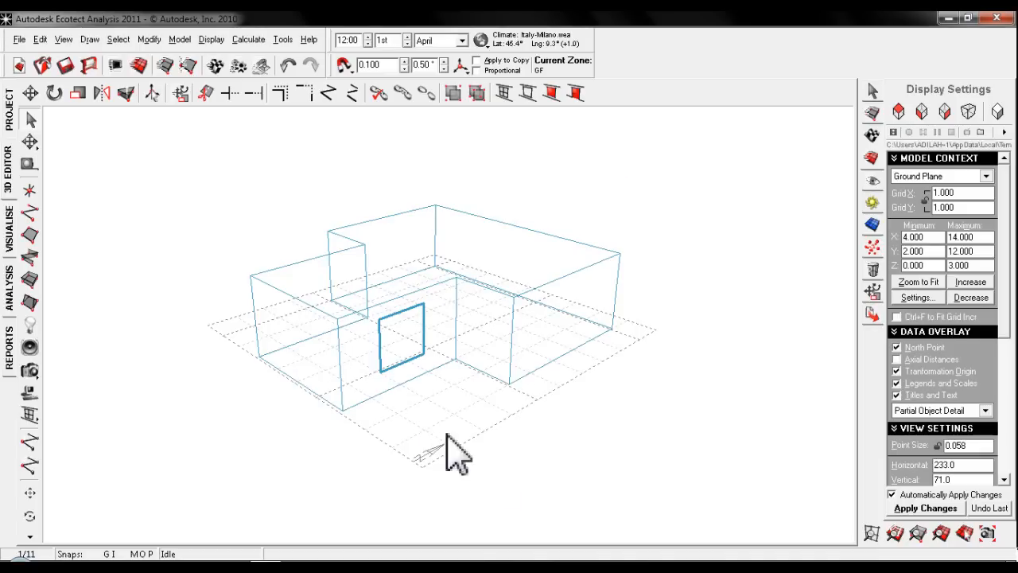
- Insert a window 2 m wide and 1.5 m high with a 0.6 m sill in the wall centred at X 10.6, Y 3.0
{"action": "middle_click_drag", "start_coordinate": [557, 372], "coordinate": [516, 374]}
{"action": "left_click", "coordinate": [503, 355]}
{"action": "key", "text": "space"}
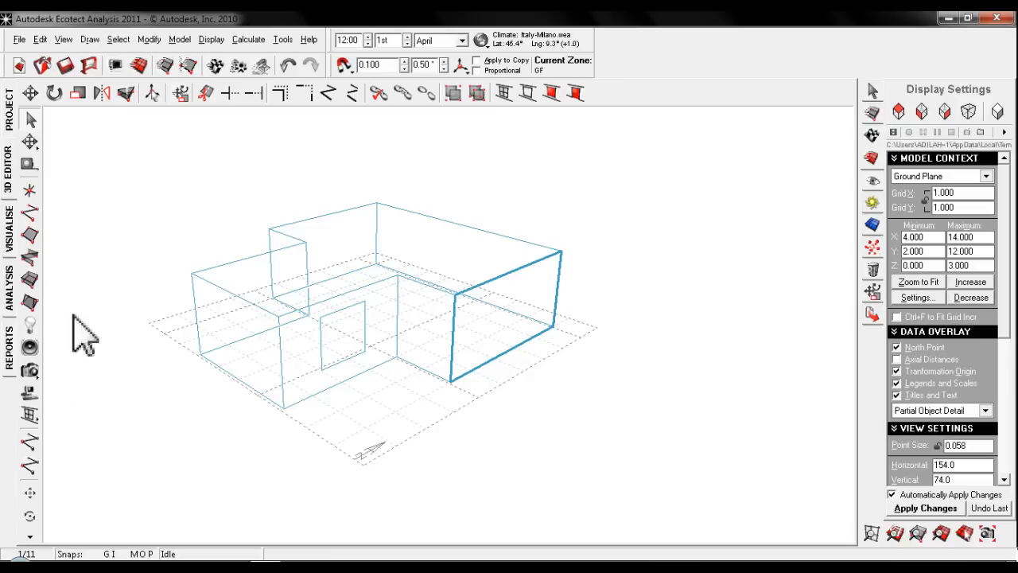
{"action": "key", "text": "Insert"}
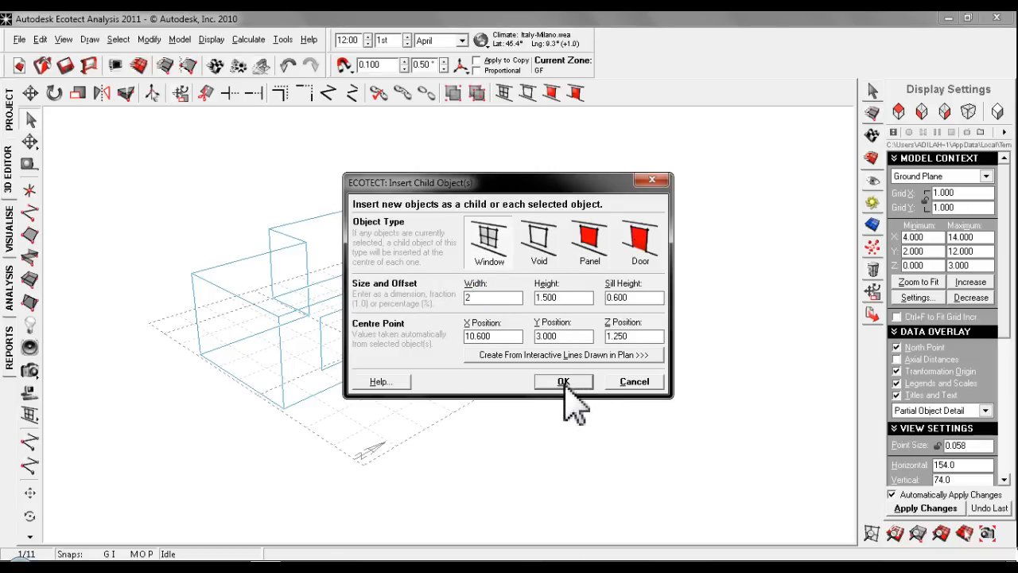
{"action": "left_click", "coordinate": [560, 383]}
- Try nudging the 2 m wide window about 0.8 m along +X and move it back to its starting position
{"action": "left_click", "coordinate": [507, 343]}
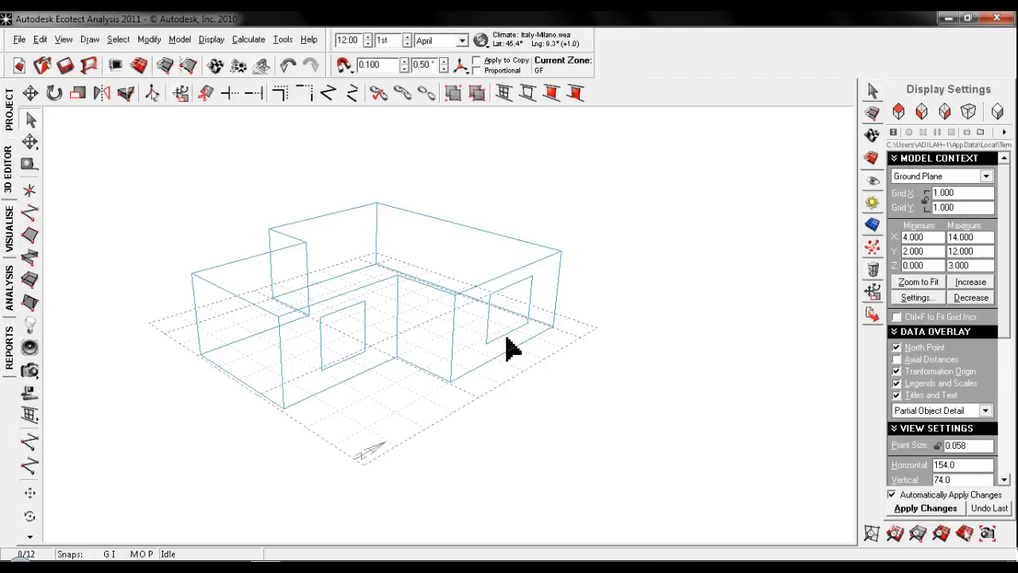
{"action": "left_click", "coordinate": [507, 342]}
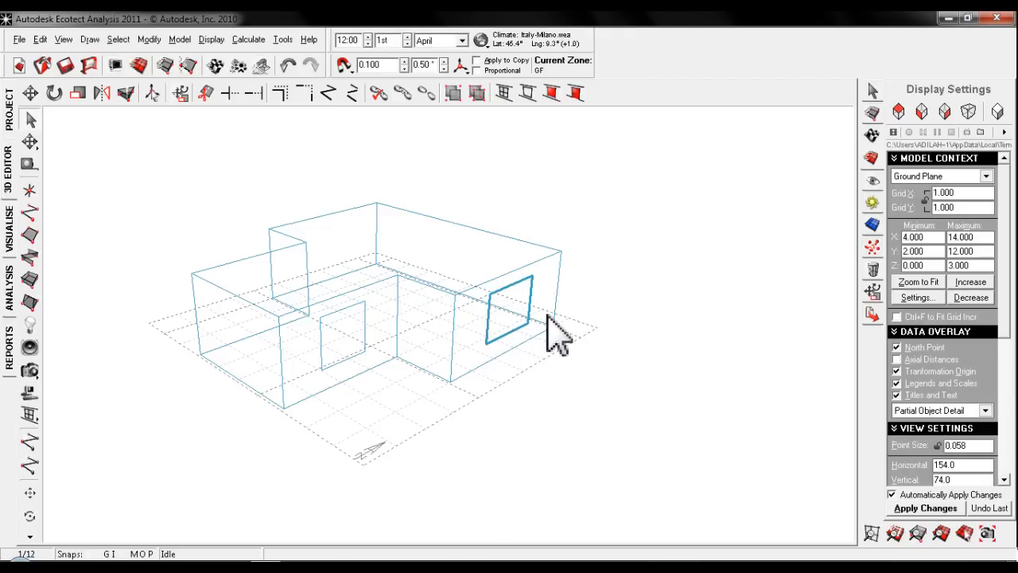
{"action": "middle_click_drag", "start_coordinate": [544, 371], "coordinate": [459, 350]}
{"action": "scroll", "coordinate": [450, 366], "scroll_direction": "down", "scroll_amount": 5}
{"action": "scroll", "coordinate": [464, 358], "scroll_direction": "up", "scroll_amount": 4}
{"action": "scroll", "coordinate": [455, 365], "scroll_direction": "down", "scroll_amount": 3}
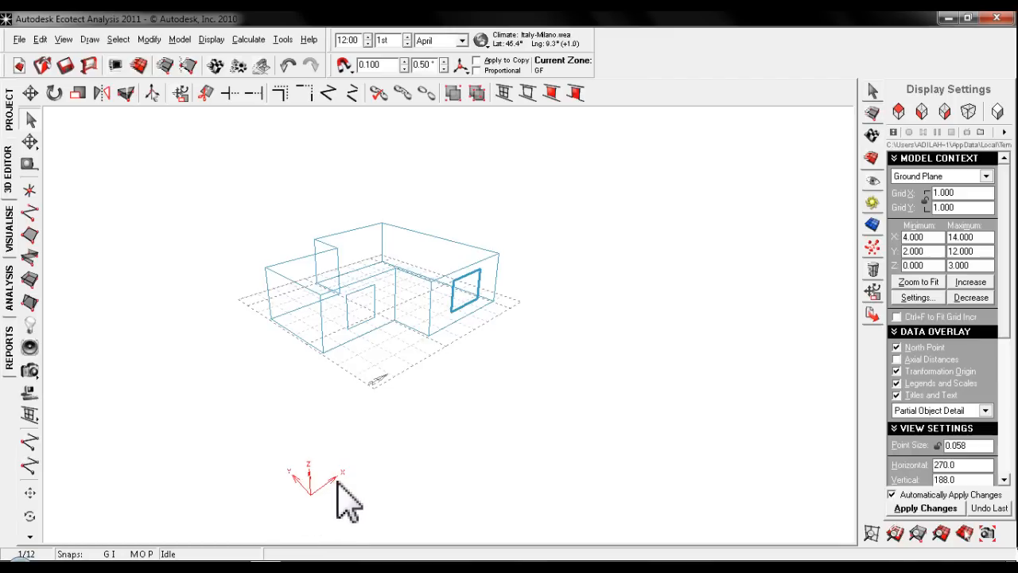
{"action": "key", "text": "Right"}
{"action": "key", "text": "Right"}
{"action": "key", "text": "Right"}
{"action": "key", "text": "Right"}
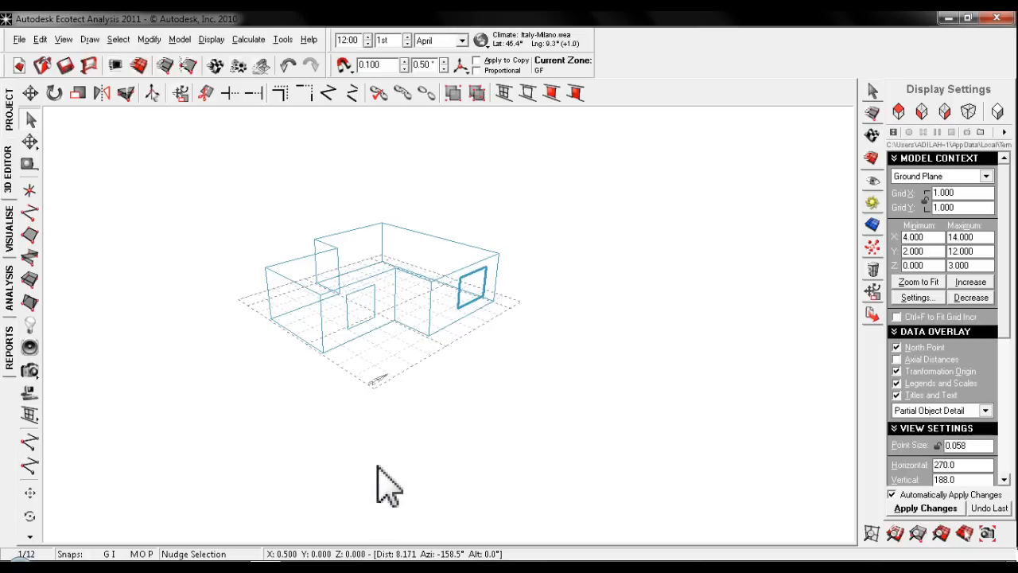
{"action": "key", "text": "Right"}
{"action": "key", "text": "Right"}
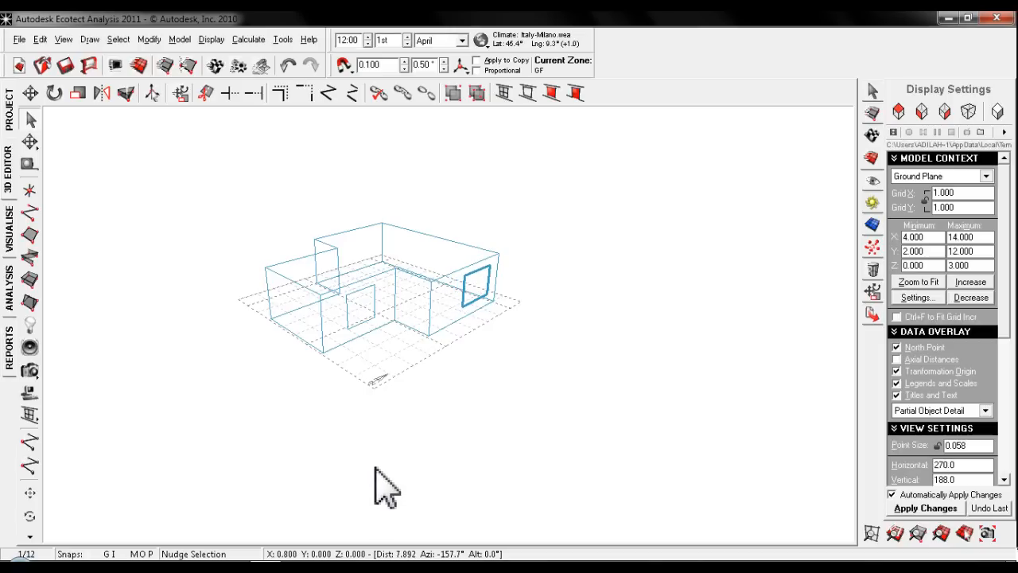
{"action": "key", "text": "Left"}
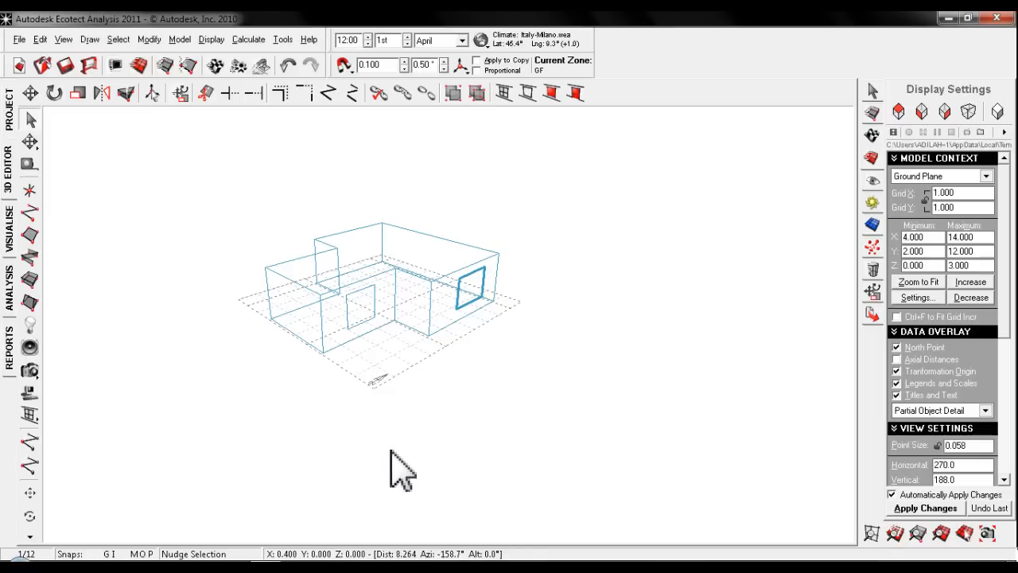
{"action": "key", "text": "Left"}
{"action": "key", "text": "Left"}
{"action": "key", "text": "Left"}
{"action": "left_click", "coordinate": [391, 424]}
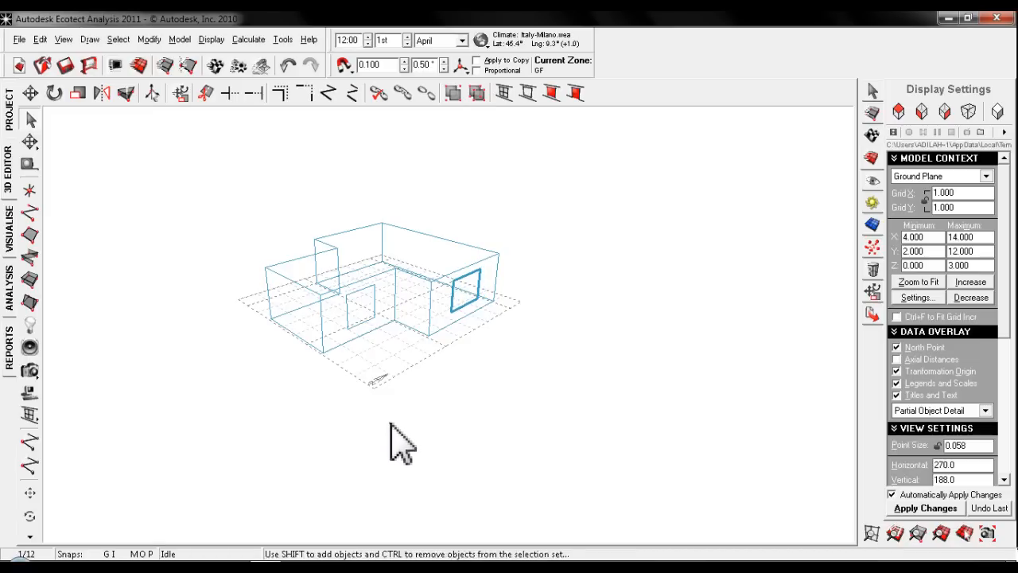
- Nudge the 2 m wide window up 0.1 m, and lower it to 0.1 m below its original height
{"action": "middle_click_drag", "start_coordinate": [468, 380], "coordinate": [457, 383]}
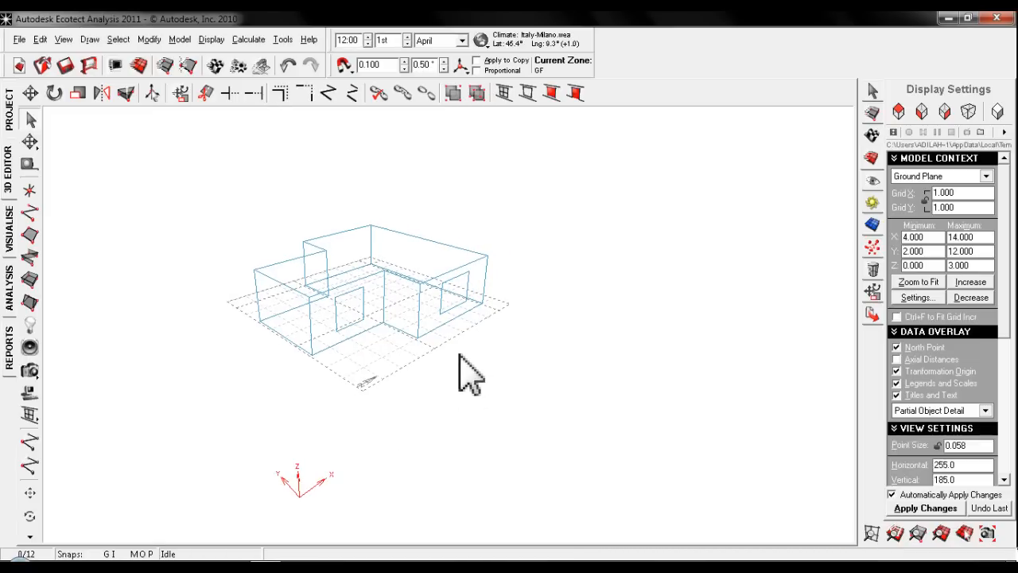
{"action": "left_click", "coordinate": [450, 310]}
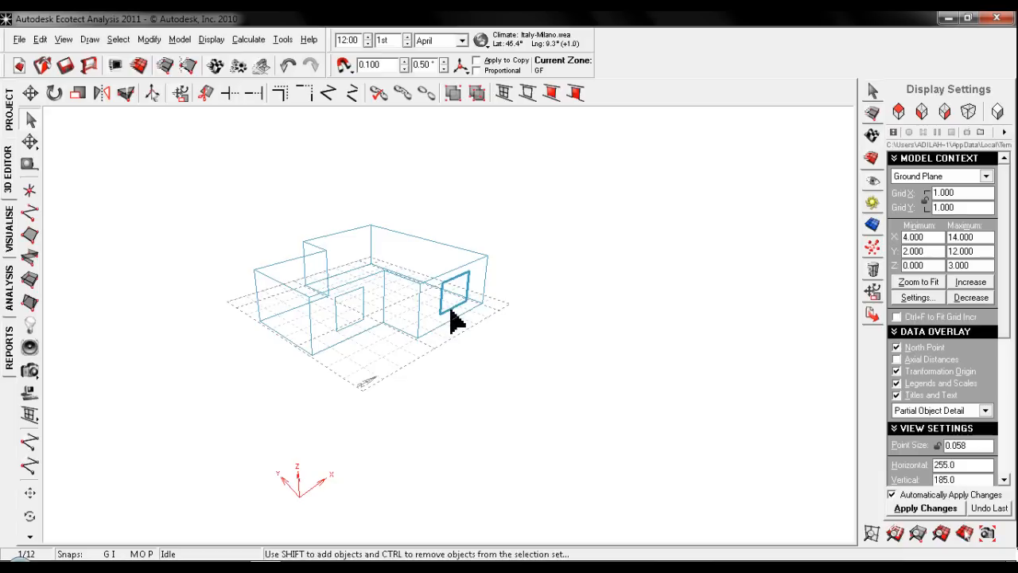
{"action": "key", "text": "ctrl+Up"}
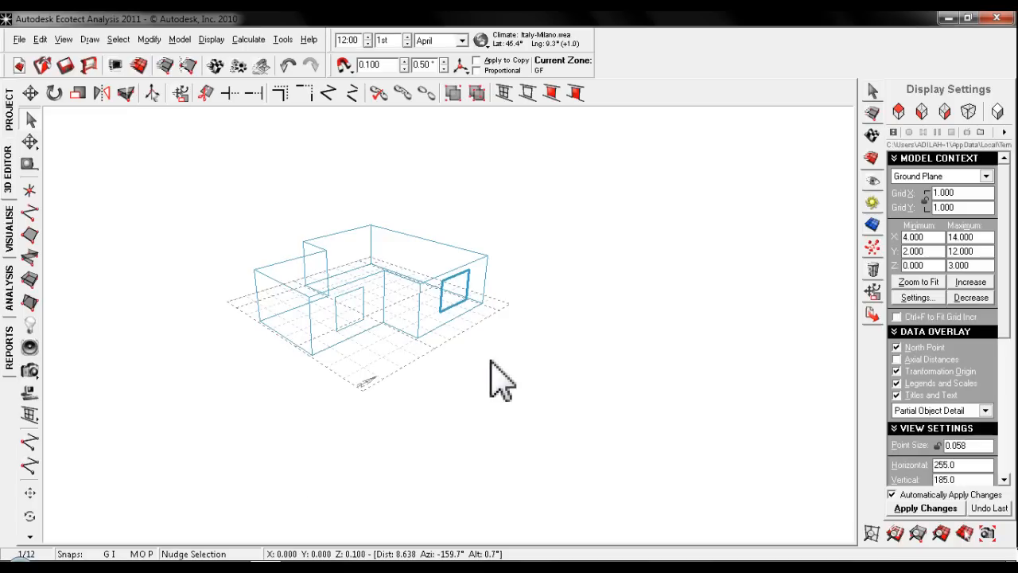
{"action": "key", "text": "ctrl+Down"}
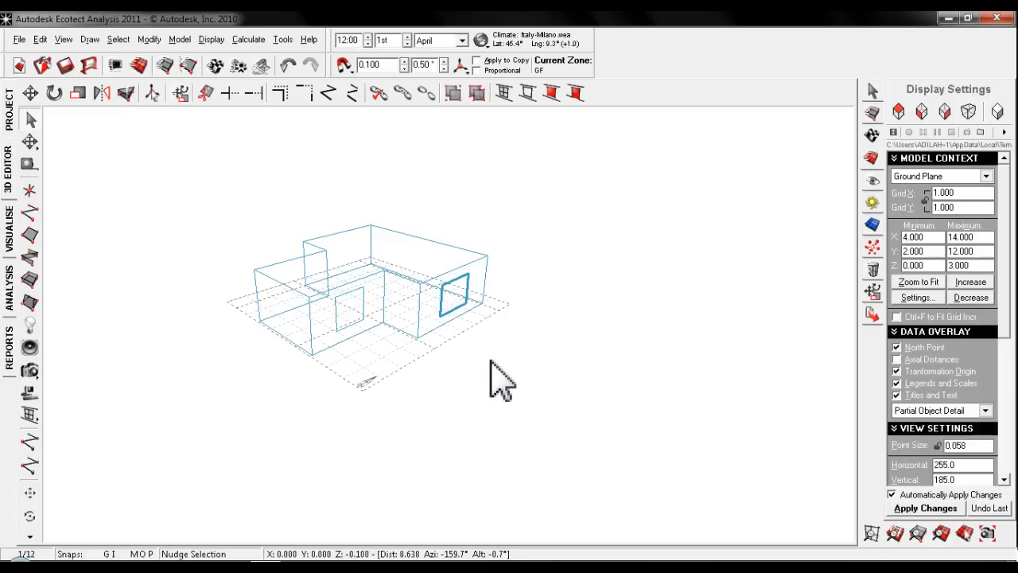
{"action": "left_click", "coordinate": [491, 360]}
- Insert a 0.9 m wide, 2.1 m high door in the end wall centred at X 4.1, Y 7.0
{"action": "scroll", "coordinate": [307, 312], "scroll_direction": "up", "scroll_amount": 4}
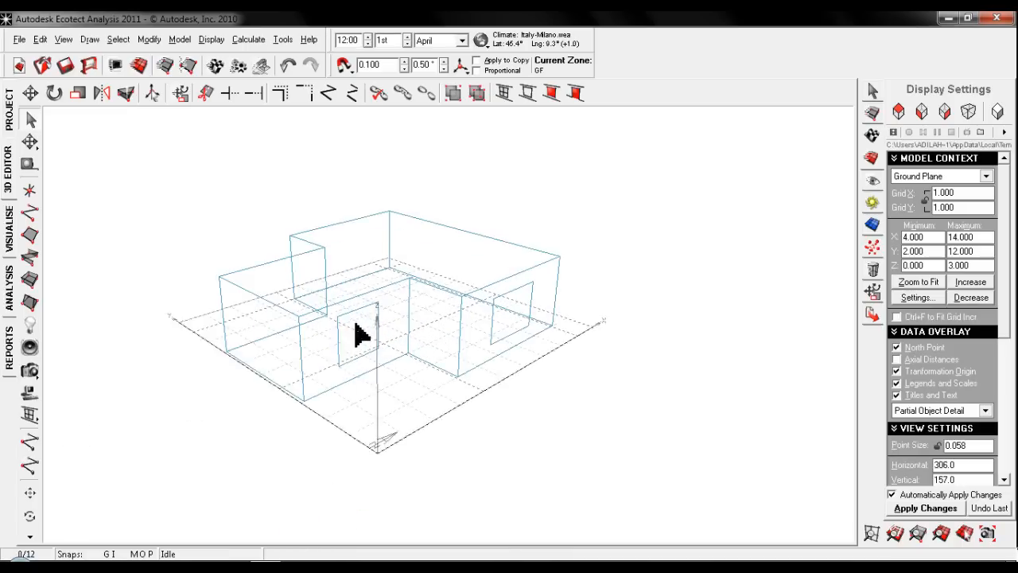
{"action": "middle_click_drag", "start_coordinate": [288, 367], "coordinate": [353, 352]}
{"action": "left_click", "coordinate": [337, 371]}
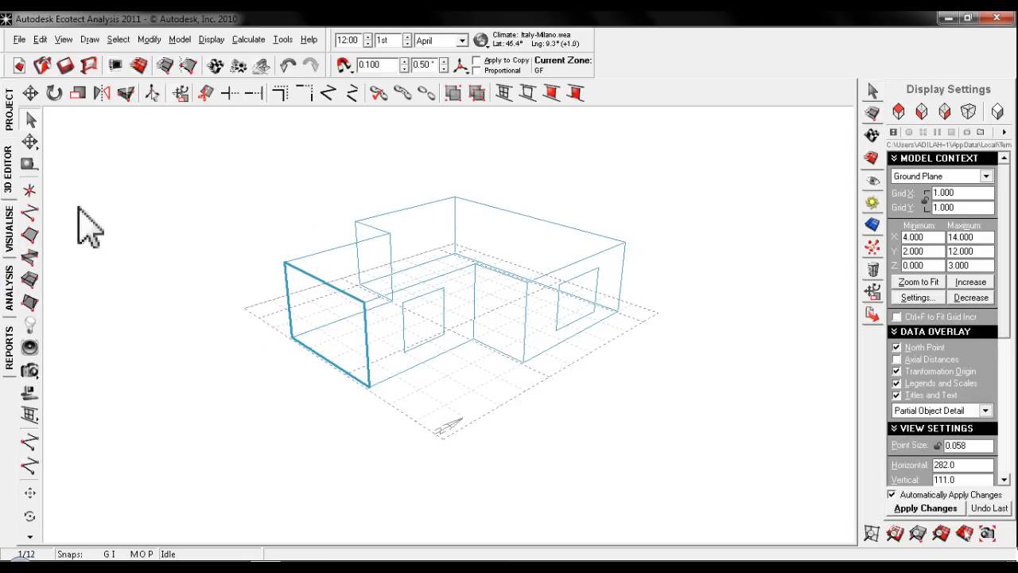
{"action": "key", "text": "Insert"}
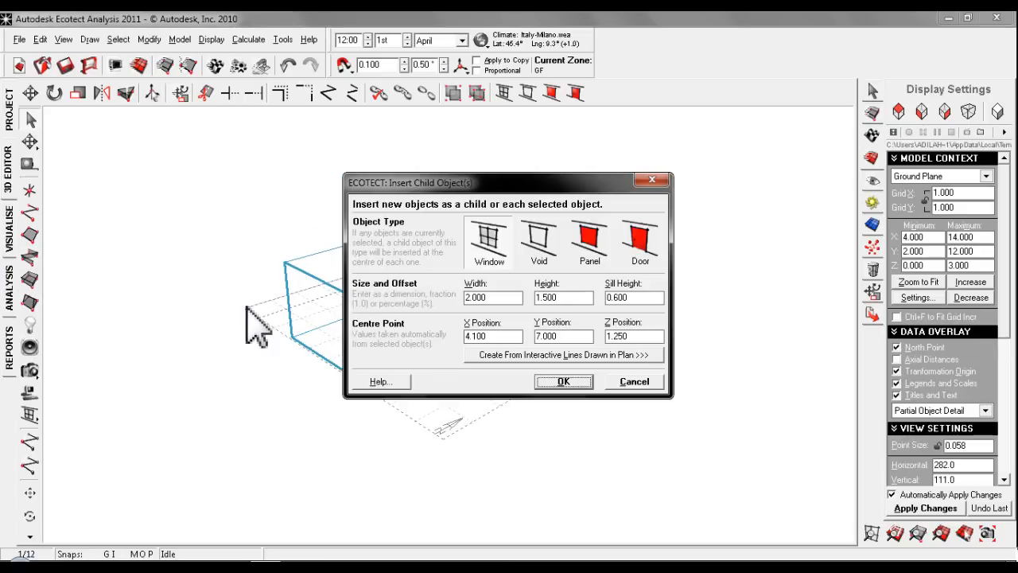
{"action": "left_click", "coordinate": [641, 243]}
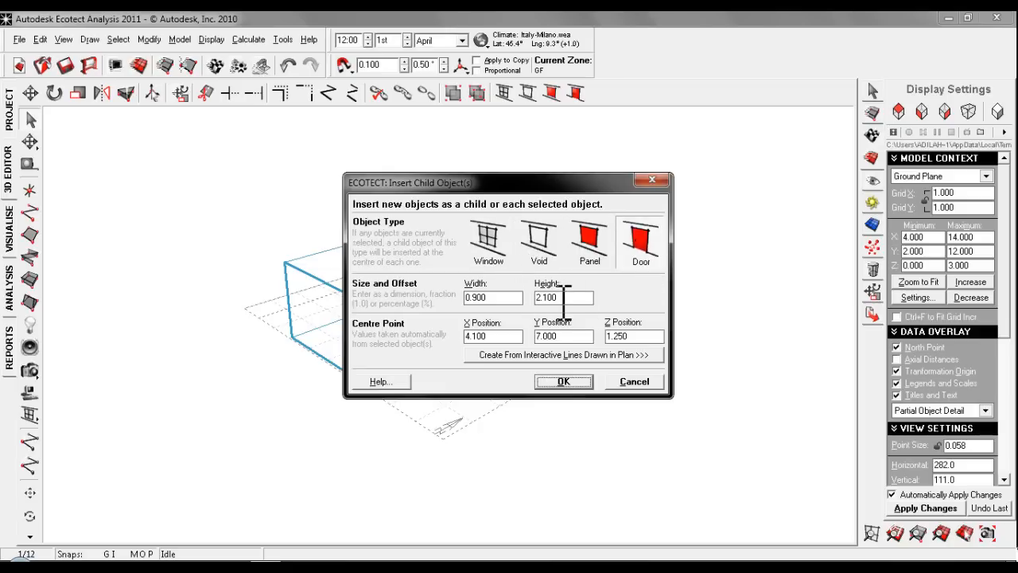
{"action": "left_click", "coordinate": [563, 381]}
{"action": "middle_click_drag", "start_coordinate": [336, 443], "coordinate": [295, 358]}
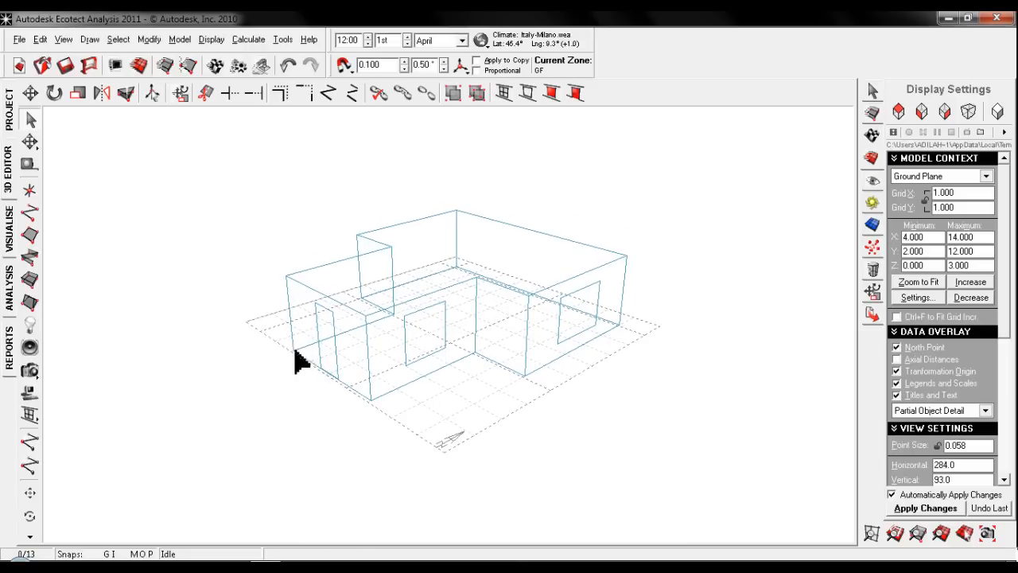
- Insert a 2 m by 2 m void in the ceiling, centred at X 8.35, Y 7.0
{"action": "right_click_drag", "start_coordinate": [414, 315], "coordinate": [357, 347]}
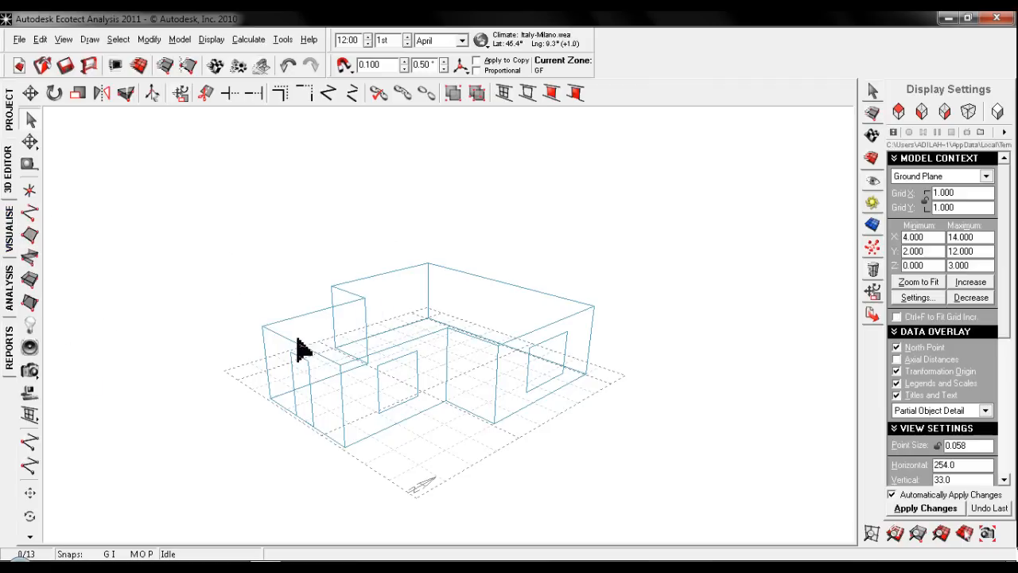
{"action": "left_click", "coordinate": [387, 380]}
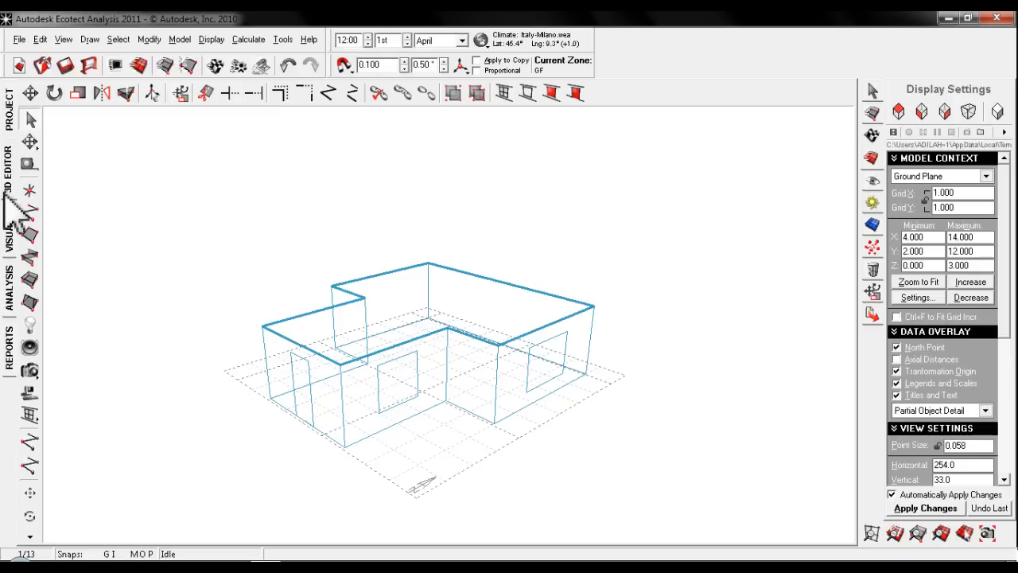
{"action": "key", "text": "Insert"}
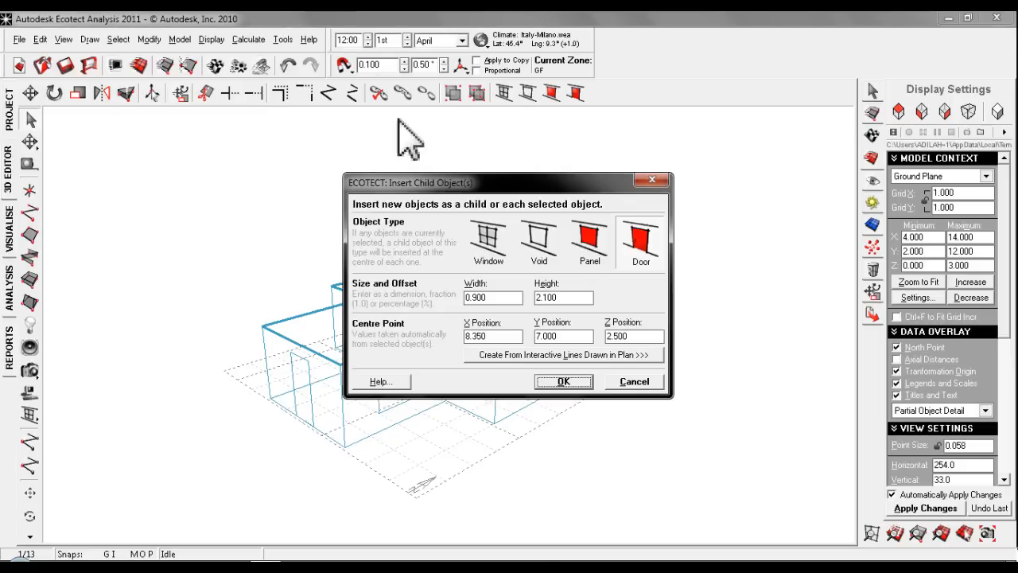
{"action": "left_click", "coordinate": [540, 240]}
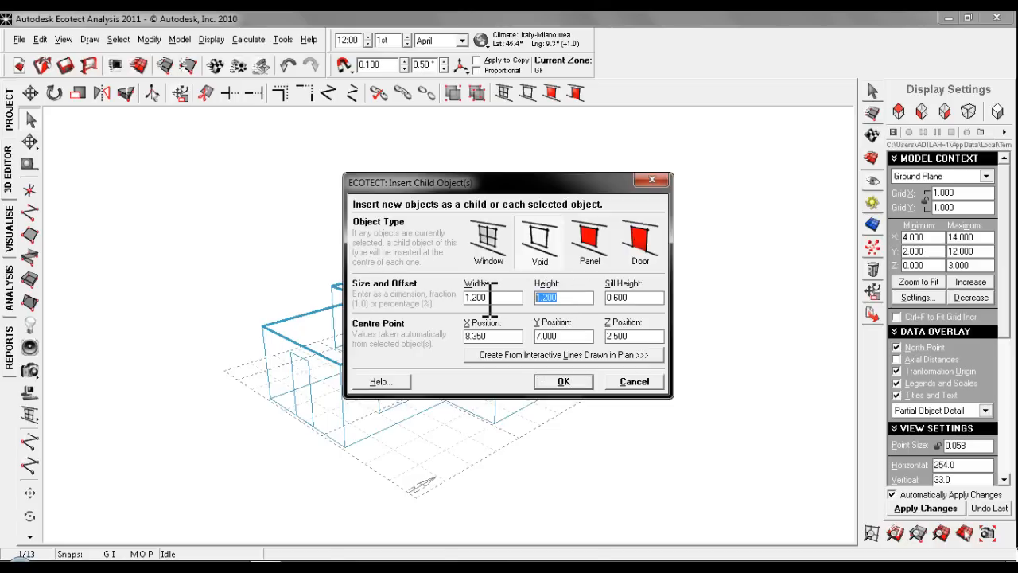
{"action": "type", "text": "2"}
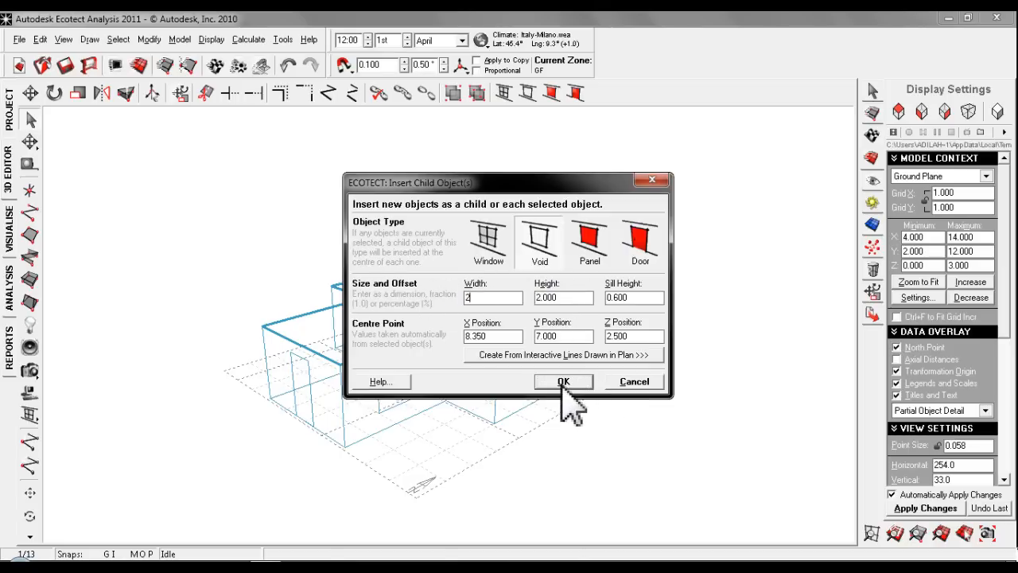
{"action": "left_click", "coordinate": [564, 382]}
{"action": "mouse_move", "coordinate": [430, 318]}
{"action": "middle_mouse_down"}
{"action": "mouse_move", "coordinate": [438, 340]}
{"action": "mouse_move", "coordinate": [428, 317]}
{"action": "middle_mouse_up"}
{"action": "left_click", "coordinate": [427, 316]}
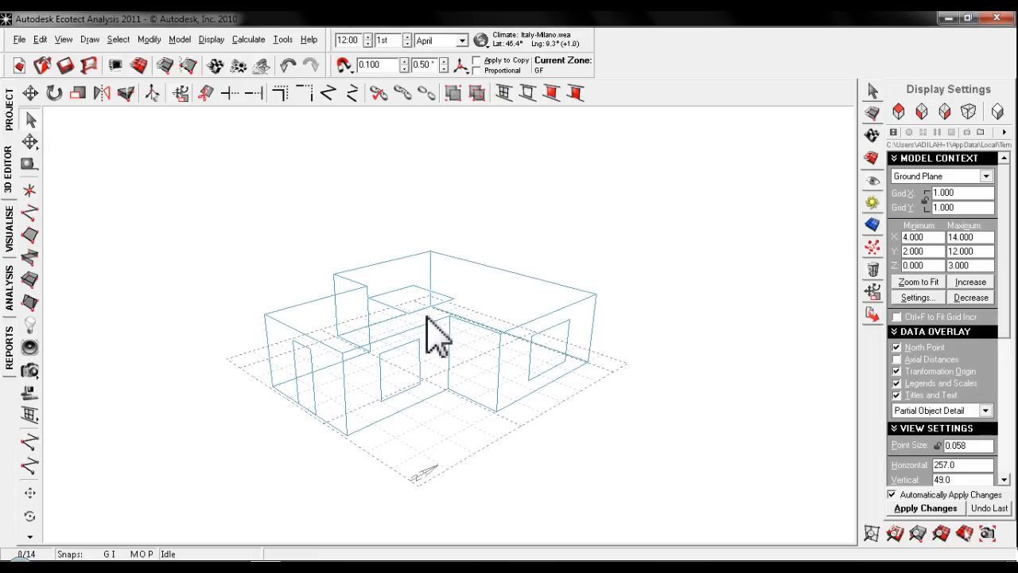
- Inspect the roof opening in the shaded 3D visualisation and return to the 3D editor
{"action": "left_click", "coordinate": [17, 233]}
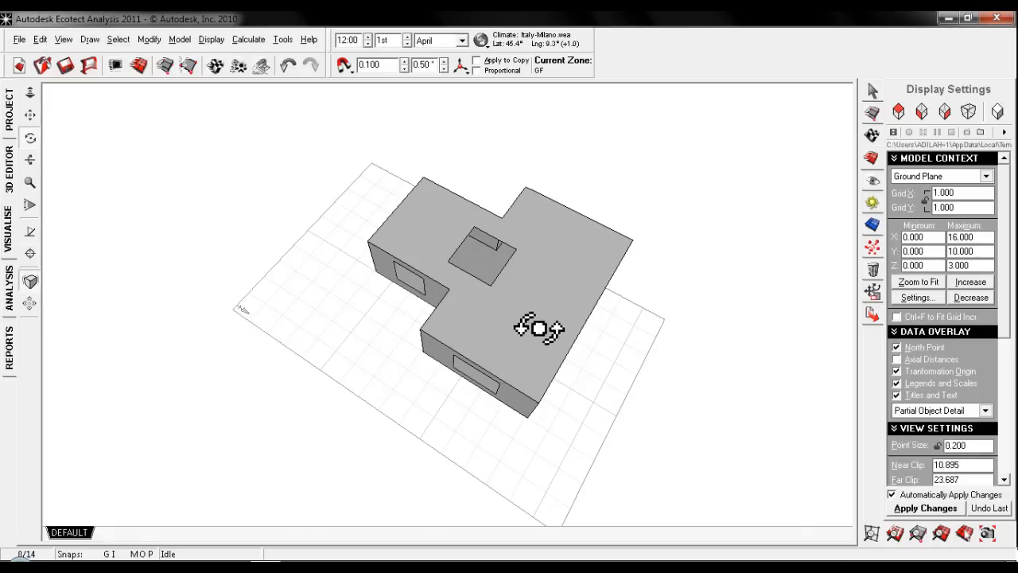
{"action": "mouse_move", "coordinate": [432, 352]}
{"action": "left_mouse_down"}
{"action": "mouse_move", "coordinate": [493, 337]}
{"action": "mouse_move", "coordinate": [548, 273]}
{"action": "mouse_move", "coordinate": [620, 237]}
{"action": "mouse_move", "coordinate": [300, 279]}
{"action": "mouse_move", "coordinate": [574, 313]}
{"action": "mouse_move", "coordinate": [366, 321]}
{"action": "mouse_move", "coordinate": [381, 295]}
{"action": "mouse_move", "coordinate": [422, 289]}
{"action": "mouse_move", "coordinate": [570, 302]}
{"action": "mouse_move", "coordinate": [447, 358]}
{"action": "mouse_move", "coordinate": [627, 334]}
{"action": "mouse_move", "coordinate": [603, 348]}
{"action": "mouse_move", "coordinate": [727, 340]}
{"action": "mouse_move", "coordinate": [466, 353]}
{"action": "mouse_move", "coordinate": [368, 291]}
{"action": "mouse_move", "coordinate": [82, 235]}
{"action": "left_mouse_up"}
{"action": "left_click", "coordinate": [9, 169]}
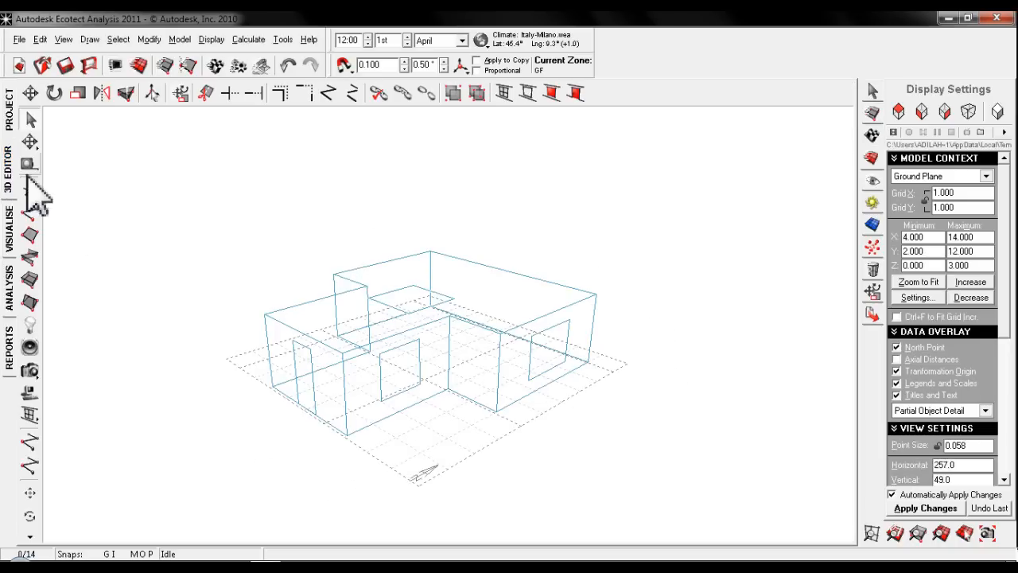
- Nudge the ceiling void 2.2 m along +X, checking it in plan and perspective
{"action": "left_click", "coordinate": [408, 326]}
{"action": "left_click", "coordinate": [398, 316]}
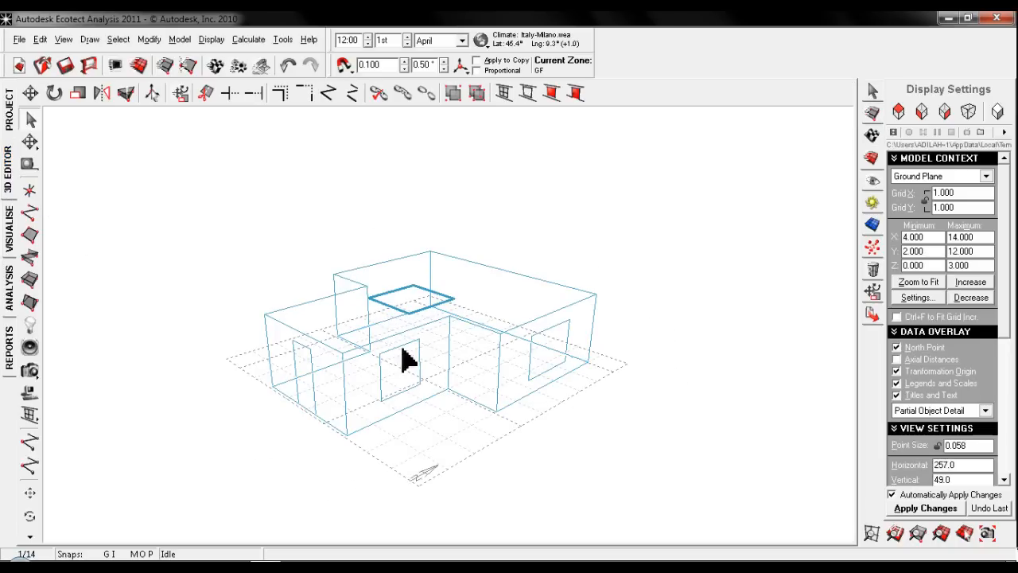
{"action": "middle_click_drag", "start_coordinate": [475, 423], "coordinate": [430, 364]}
{"action": "scroll", "coordinate": [427, 372], "scroll_direction": "down", "scroll_amount": 2}
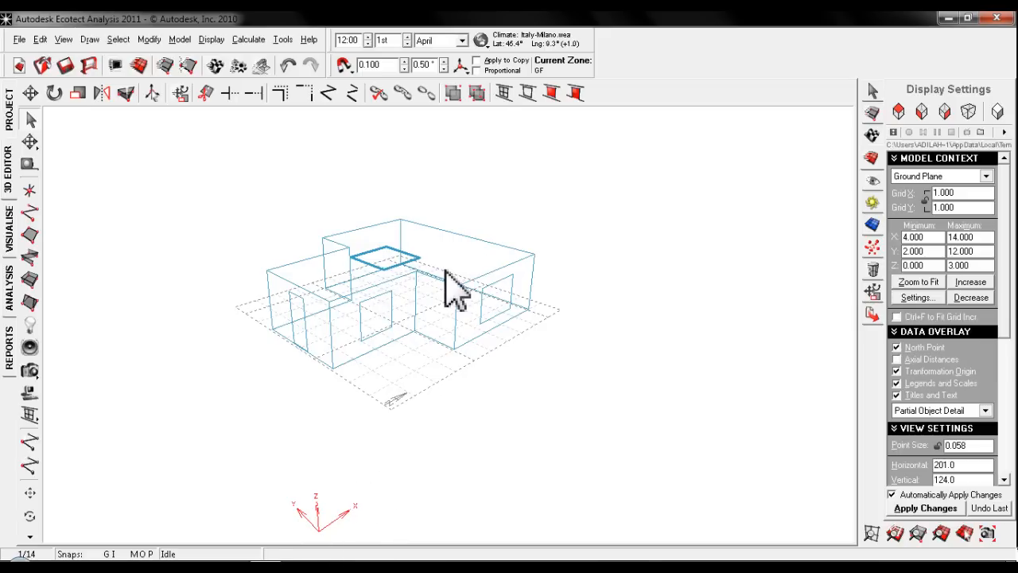
{"action": "key", "text": "Right"}
{"action": "key", "text": "Right"}
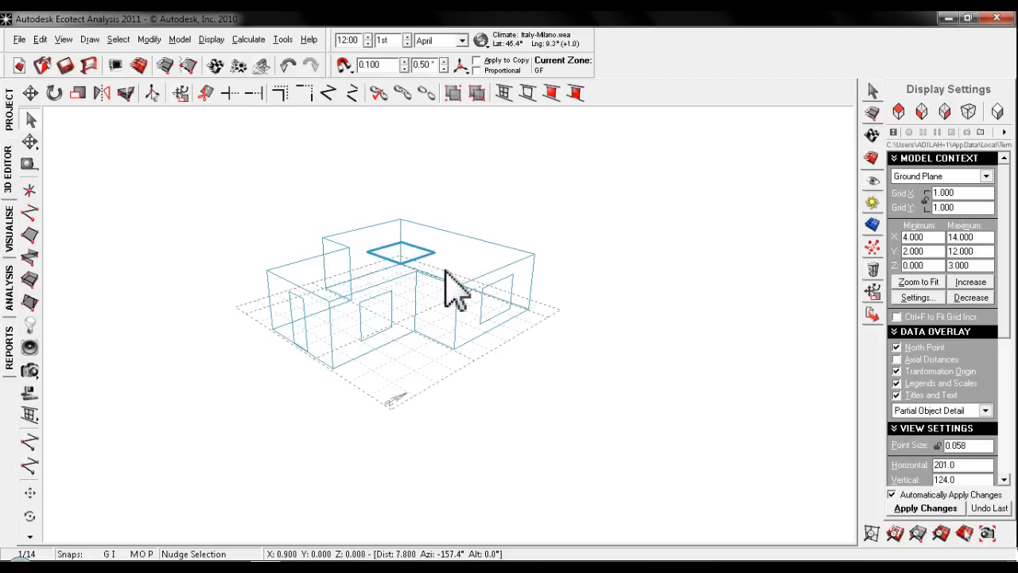
{"action": "key", "text": "Right"}
{"action": "key", "text": "Right"}
{"action": "key", "text": "Right"}
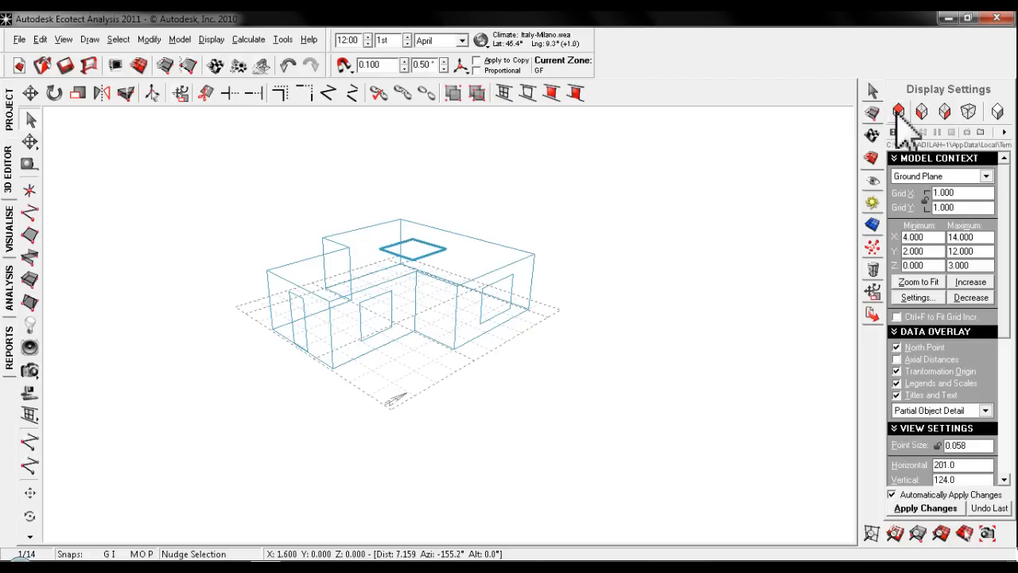
{"action": "left_click", "coordinate": [899, 111]}
{"action": "key", "text": "Right"}
{"action": "key", "text": "Right"}
{"action": "key", "text": "Right"}
{"action": "key", "text": "Right"}
{"action": "key", "text": "Right"}
{"action": "key", "text": "Right"}
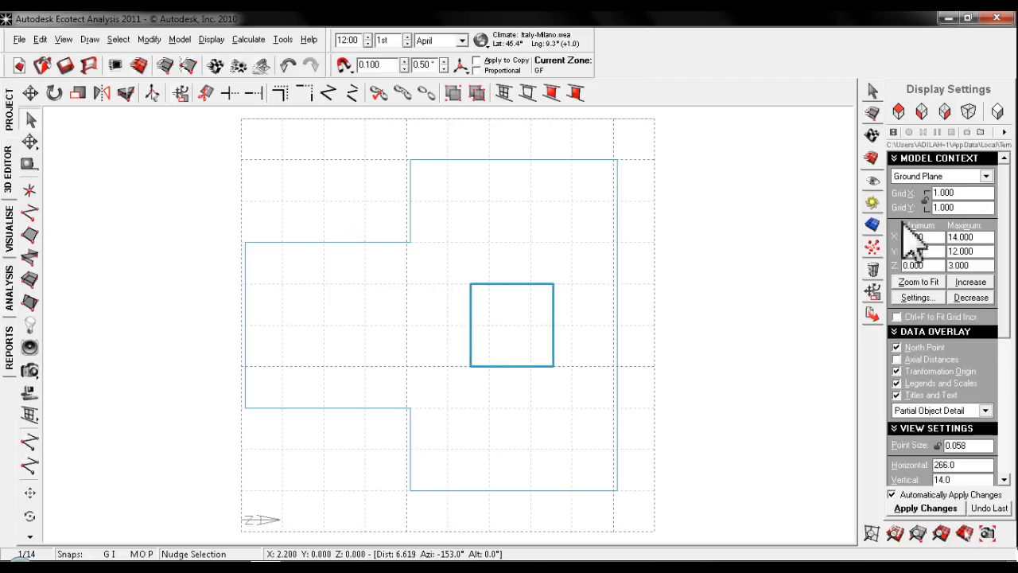
{"action": "left_click", "coordinate": [969, 111]}
{"action": "middle_click_drag", "start_coordinate": [488, 318], "coordinate": [448, 302]}
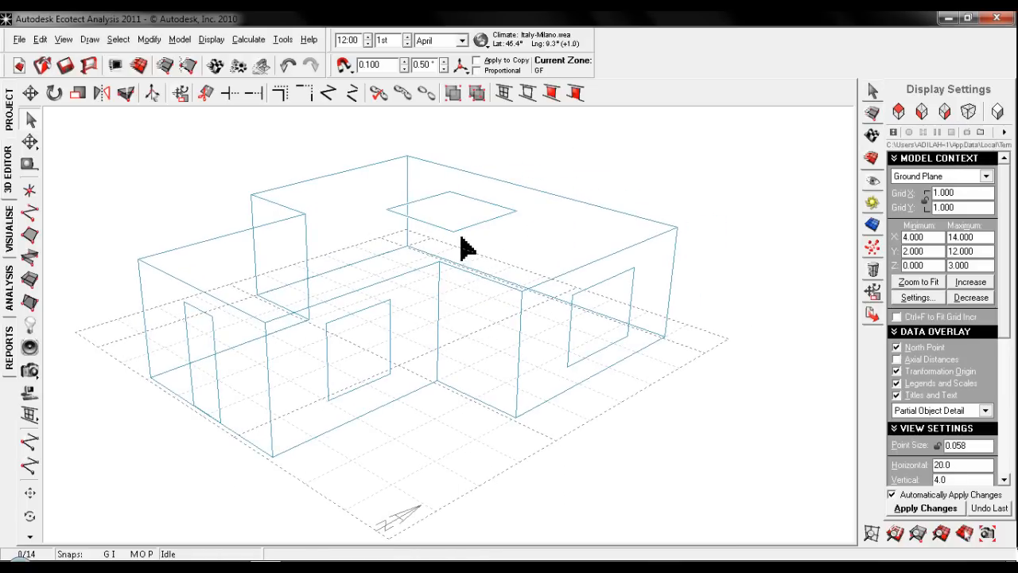
- Draw a window 1.6 m wide and 1.5 m high in the wall at Y 11.0, starting from X 11.7, Z 0.5
{"action": "middle_click_drag", "start_coordinate": [465, 248], "coordinate": [469, 272]}
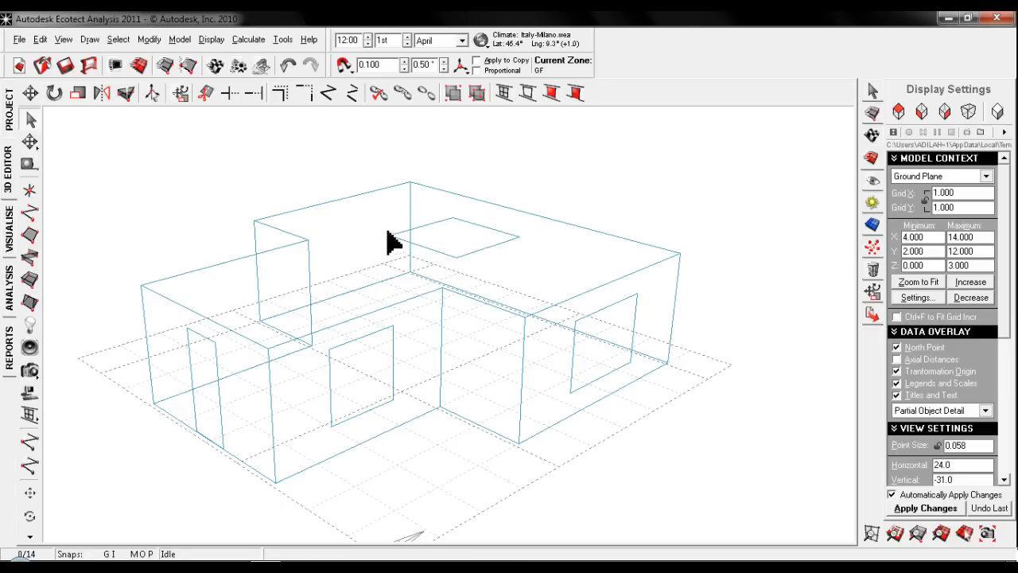
{"action": "middle_click_drag", "start_coordinate": [561, 314], "coordinate": [509, 295]}
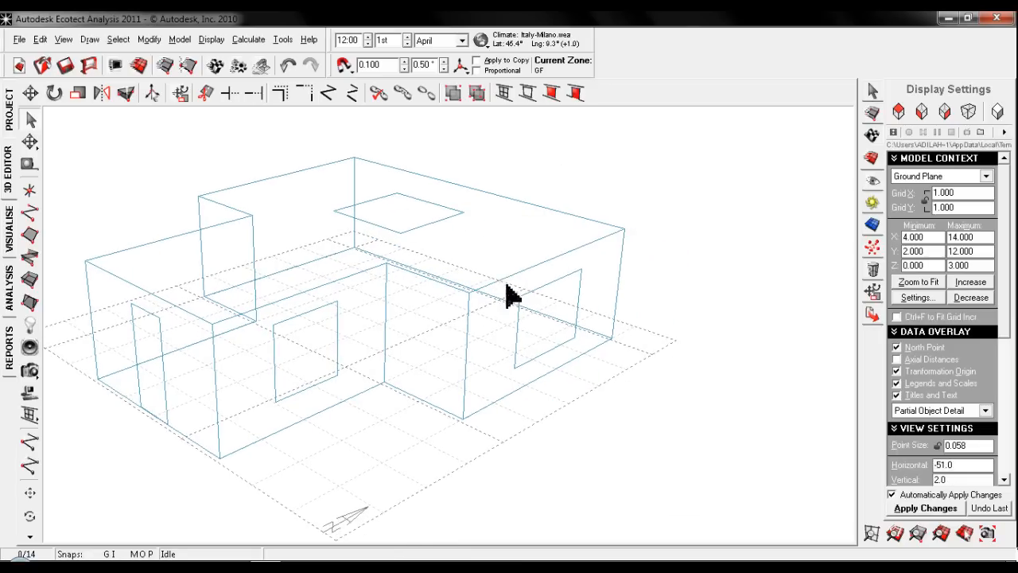
{"action": "left_click", "coordinate": [30, 516]}
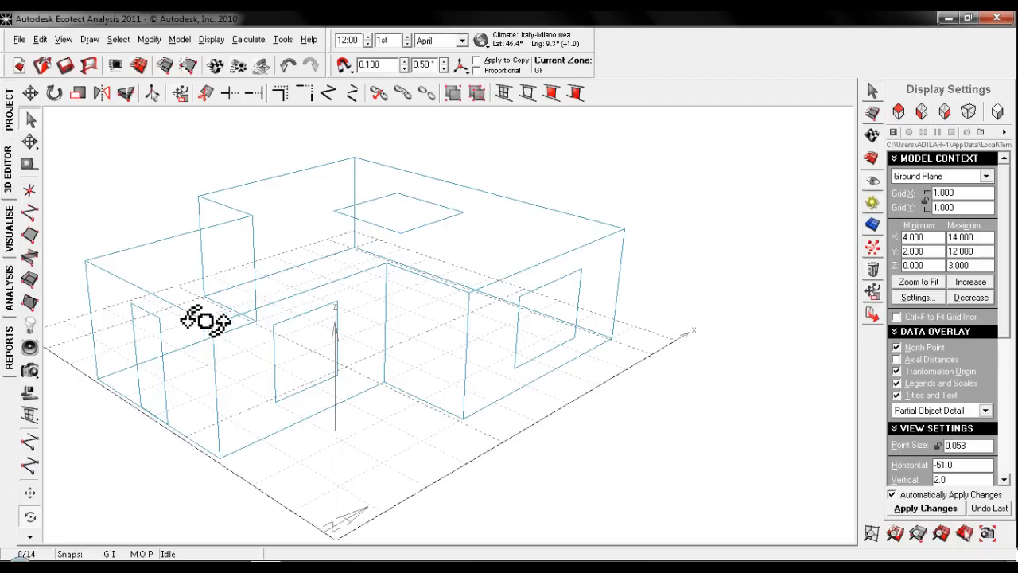
{"action": "left_click_drag", "start_coordinate": [204, 323], "coordinate": [365, 343]}
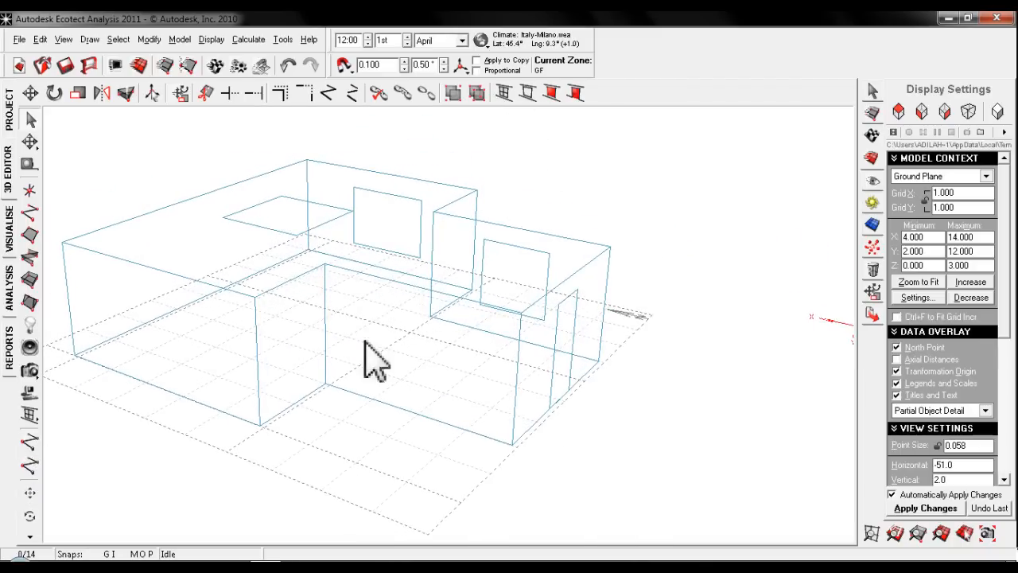
{"action": "left_click", "coordinate": [218, 412]}
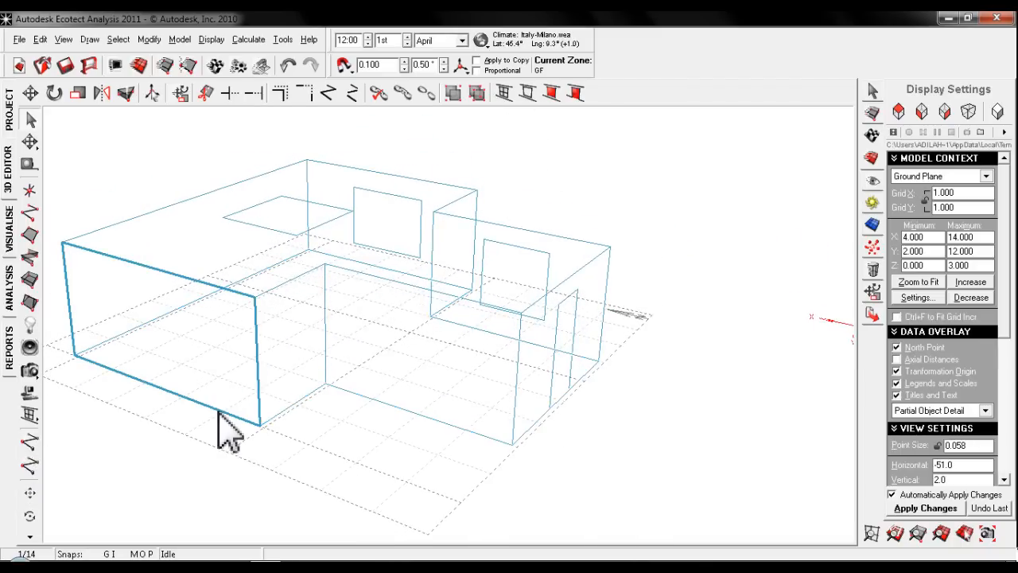
{"action": "left_click", "coordinate": [504, 93]}
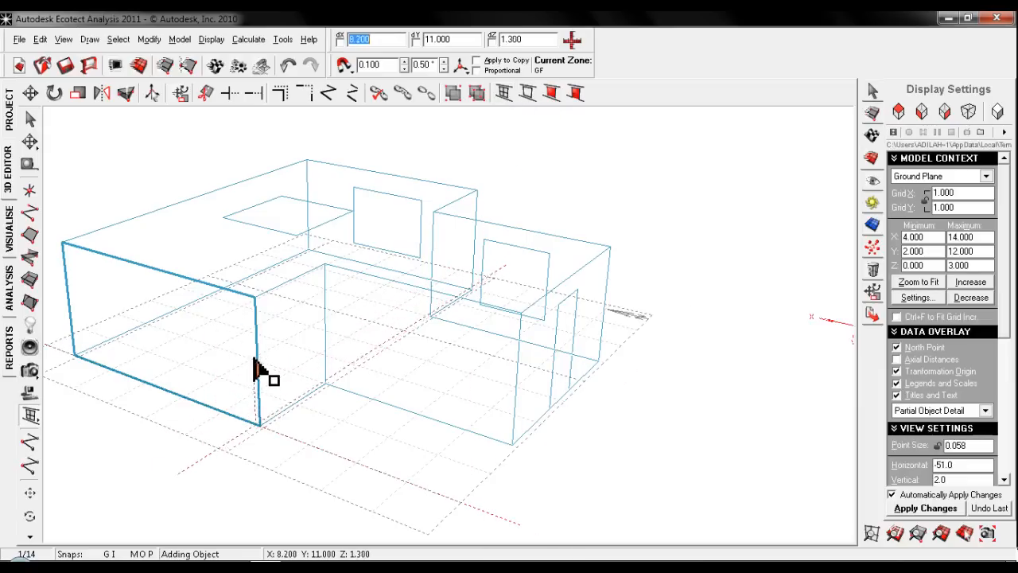
{"action": "left_click", "coordinate": [118, 351]}
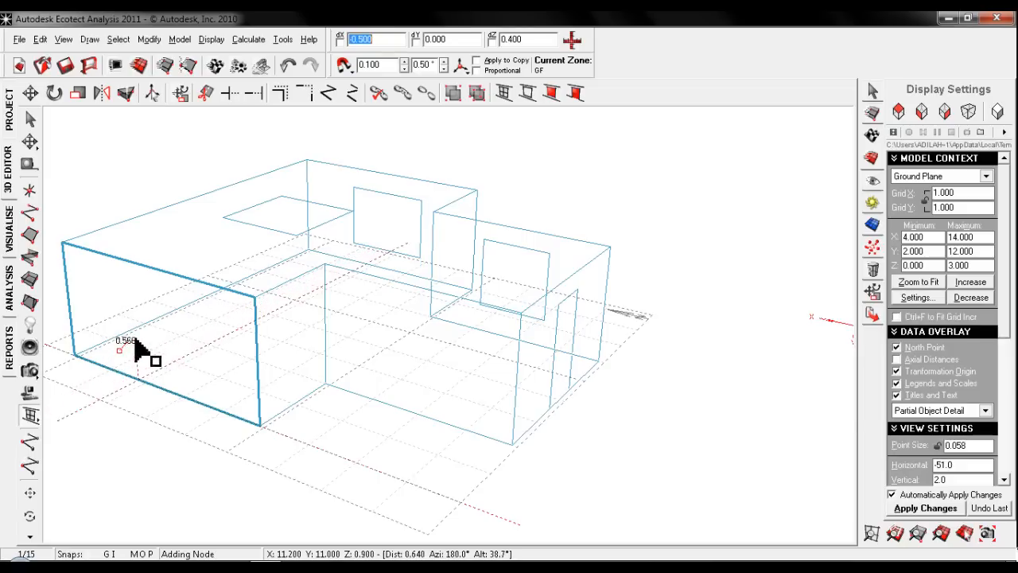
{"action": "left_click", "coordinate": [176, 372]}
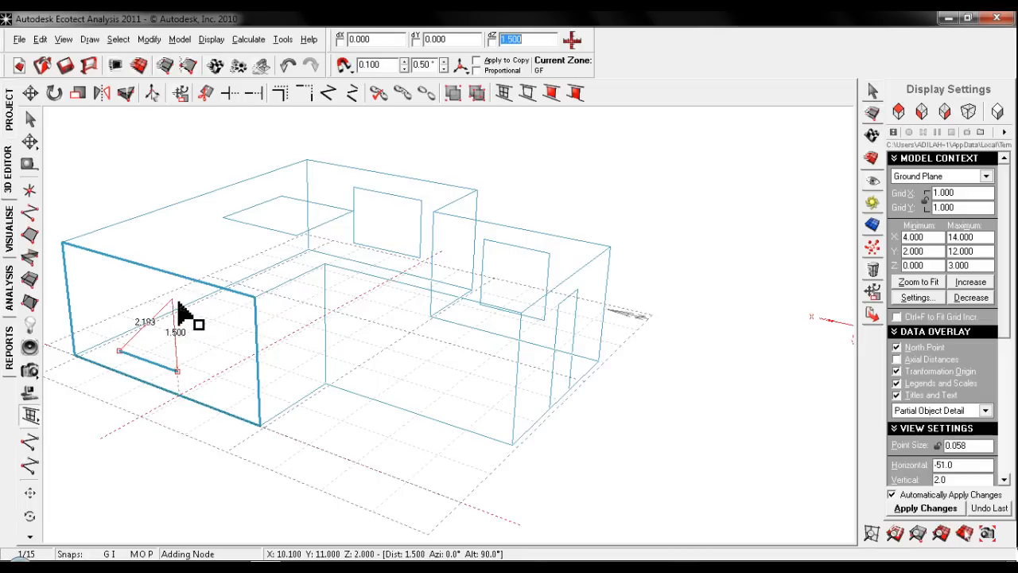
{"action": "type", "text": "1.5"}
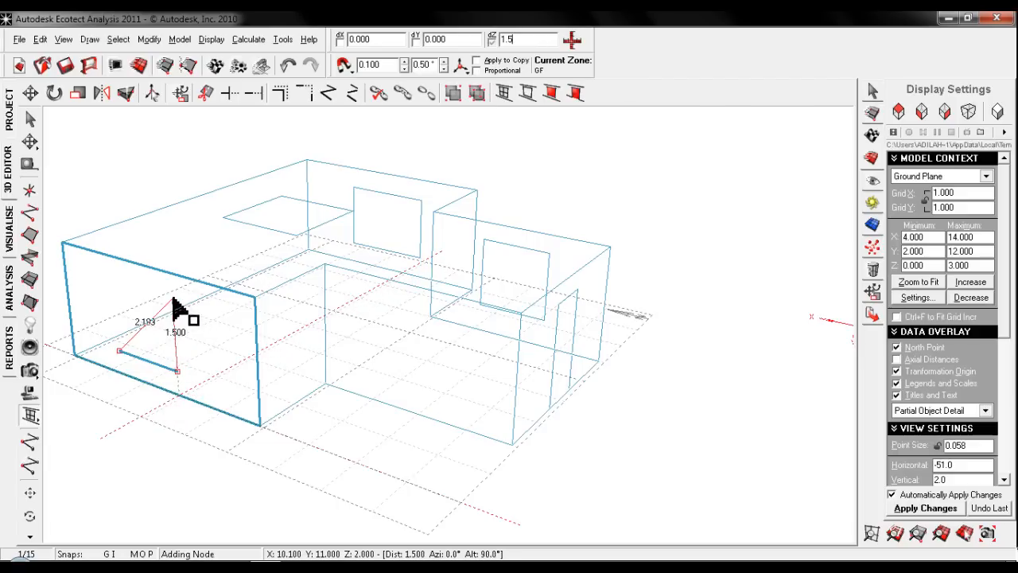
{"action": "left_click", "coordinate": [174, 302]}
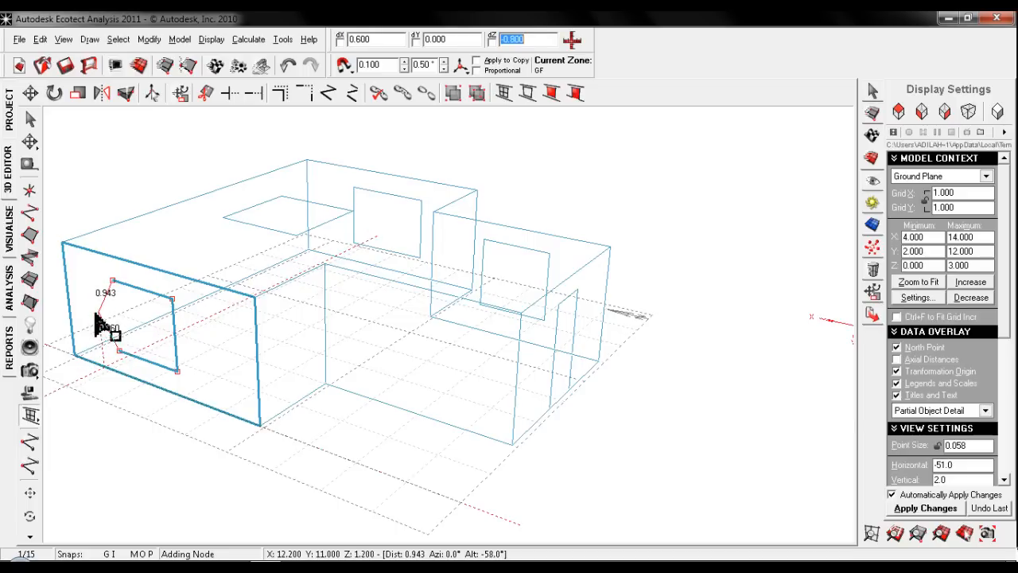
{"action": "key", "text": "Escape"}
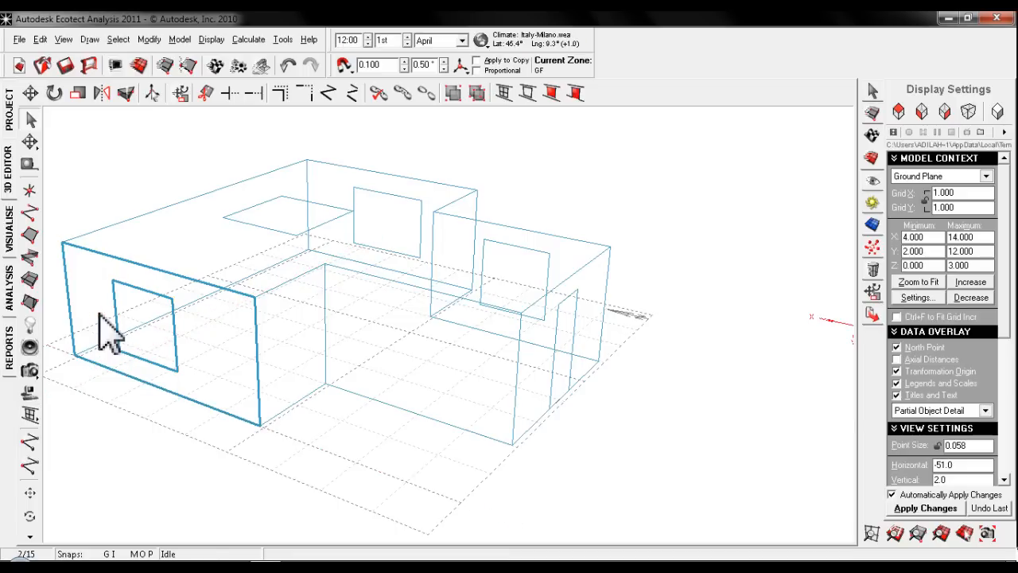
- Inspect the walls, windows and door in the shaded 3D visualisation and return to the 3D editor
{"action": "left_click", "coordinate": [11, 239]}
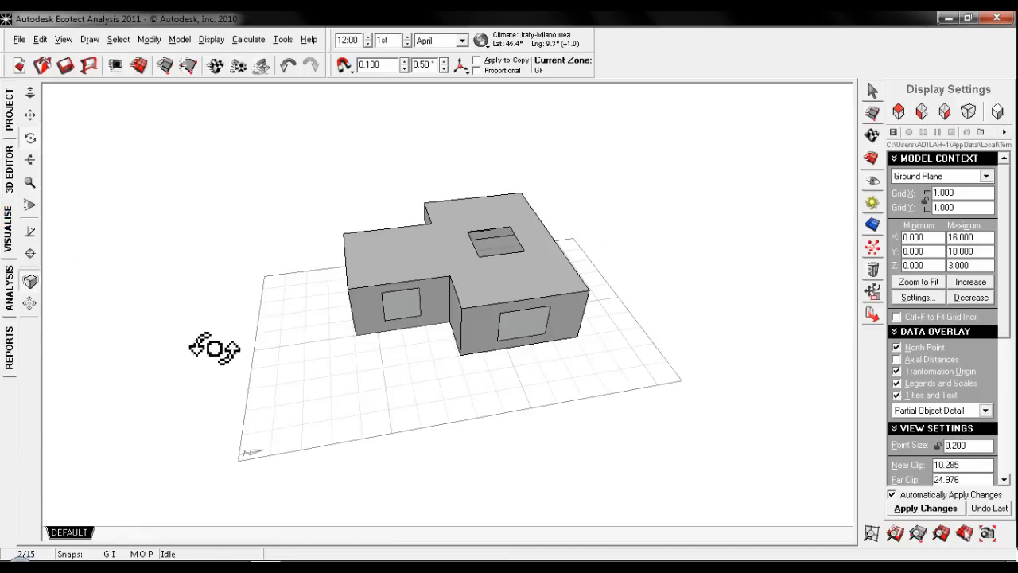
{"action": "mouse_move", "coordinate": [341, 294]}
{"action": "middle_mouse_down"}
{"action": "mouse_move", "coordinate": [534, 303]}
{"action": "mouse_move", "coordinate": [272, 293]}
{"action": "mouse_move", "coordinate": [459, 326]}
{"action": "mouse_move", "coordinate": [357, 305]}
{"action": "mouse_move", "coordinate": [613, 254]}
{"action": "mouse_move", "coordinate": [654, 228]}
{"action": "mouse_move", "coordinate": [511, 311]}
{"action": "mouse_move", "coordinate": [278, 318]}
{"action": "mouse_move", "coordinate": [230, 280]}
{"action": "mouse_move", "coordinate": [546, 303]}
{"action": "mouse_move", "coordinate": [572, 318]}
{"action": "mouse_move", "coordinate": [545, 348]}
{"action": "mouse_move", "coordinate": [268, 400]}
{"action": "mouse_move", "coordinate": [391, 342]}
{"action": "mouse_move", "coordinate": [151, 355]}
{"action": "mouse_move", "coordinate": [539, 300]}
{"action": "mouse_move", "coordinate": [681, 295]}
{"action": "mouse_move", "coordinate": [505, 330]}
{"action": "mouse_move", "coordinate": [380, 275]}
{"action": "mouse_move", "coordinate": [230, 307]}
{"action": "mouse_move", "coordinate": [290, 366]}
{"action": "mouse_move", "coordinate": [228, 336]}
{"action": "mouse_move", "coordinate": [238, 327]}
{"action": "mouse_move", "coordinate": [379, 376]}
{"action": "middle_mouse_up"}
{"action": "mouse_move", "coordinate": [381, 278]}
{"action": "middle_mouse_down"}
{"action": "mouse_move", "coordinate": [485, 334]}
{"action": "mouse_move", "coordinate": [443, 321]}
{"action": "mouse_move", "coordinate": [455, 279]}
{"action": "mouse_move", "coordinate": [515, 296]}
{"action": "mouse_move", "coordinate": [432, 321]}
{"action": "mouse_move", "coordinate": [334, 319]}
{"action": "mouse_move", "coordinate": [15, 198]}
{"action": "middle_mouse_up"}
{"action": "left_click", "coordinate": [9, 177]}
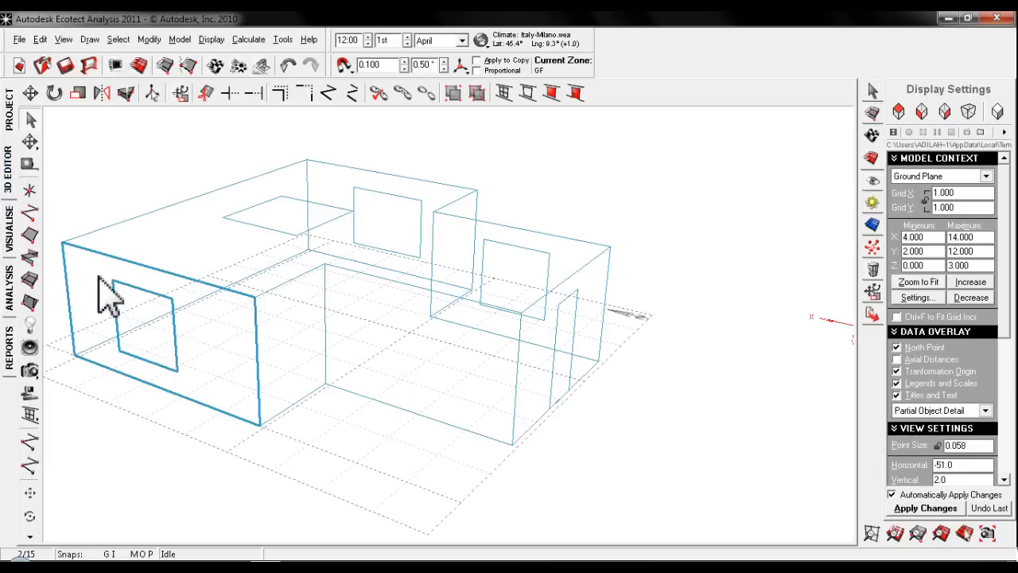
- Draw a triangular plane at Z 2.0 from the window's upper corner at X 11.7, 0.6 m along Y and across to X 9.9, Y 12.0
{"action": "middle_click_drag", "start_coordinate": [499, 374], "coordinate": [16, 211]}
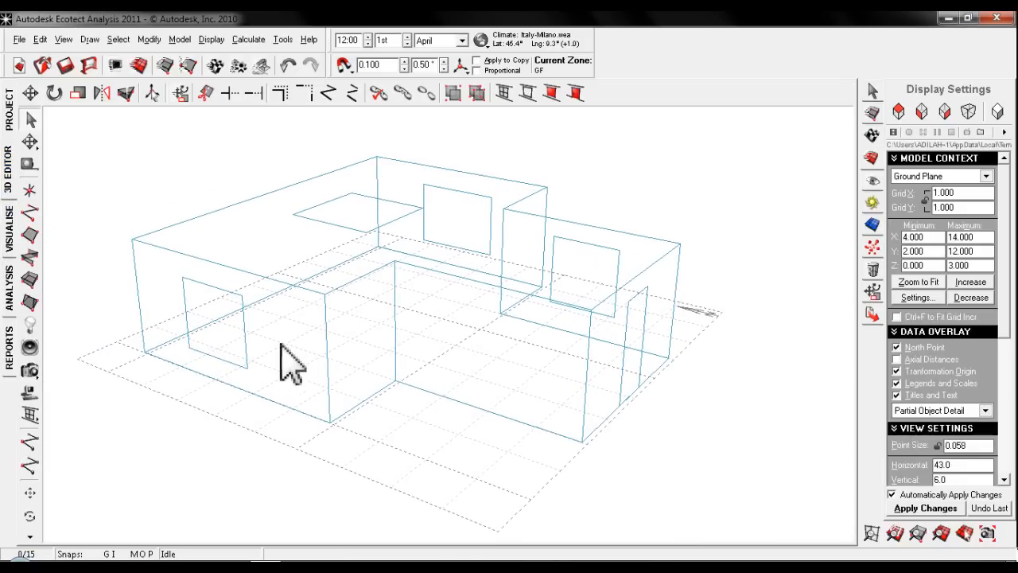
{"action": "left_click", "coordinate": [29, 236]}
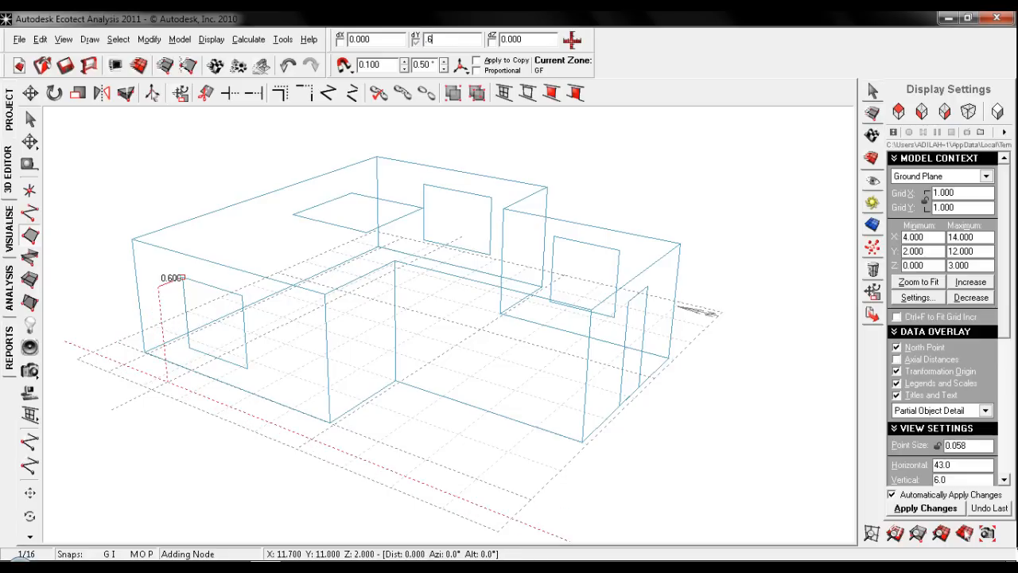
{"action": "key", "text": "Return"}
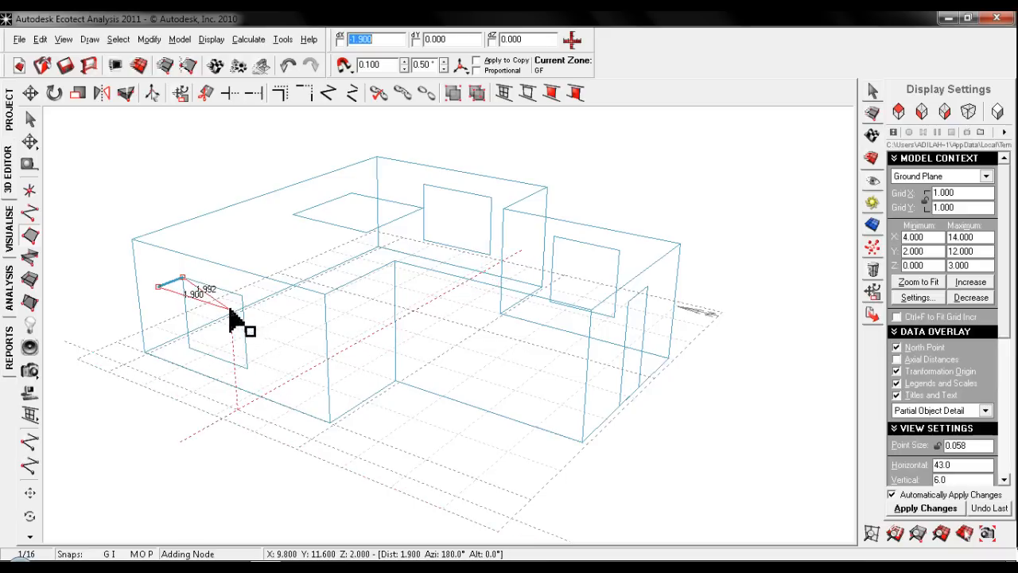
{"action": "type", "text": "1.8"}
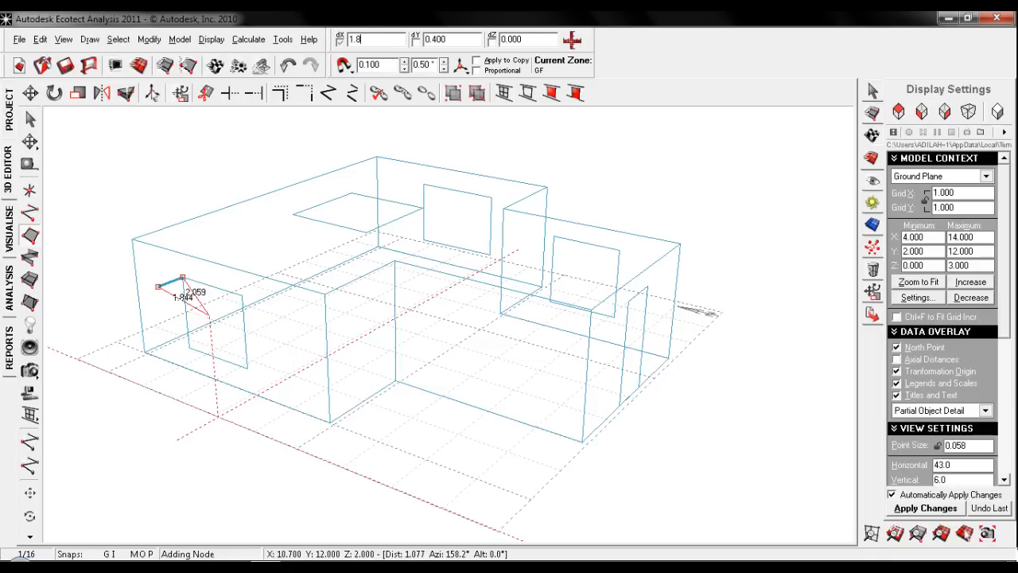
{"action": "key", "text": "Return"}
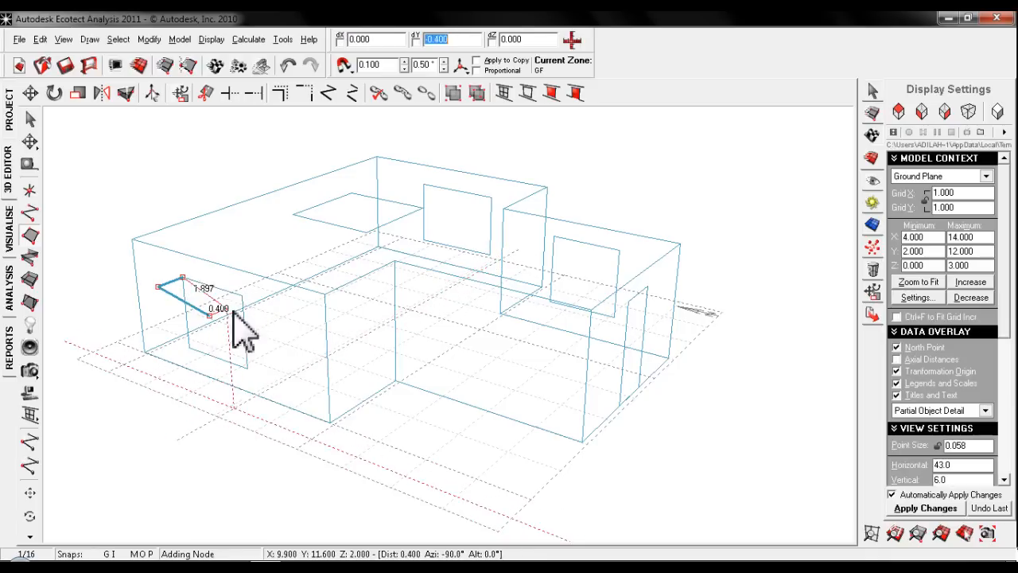
{"action": "key", "text": "Escape"}
- Move the free corner node of the triangular plane onto the other upper corner of the window
{"action": "scroll", "coordinate": [193, 302], "scroll_direction": "up", "scroll_amount": 4}
{"action": "middle_click_drag", "start_coordinate": [201, 305], "coordinate": [250, 318]}
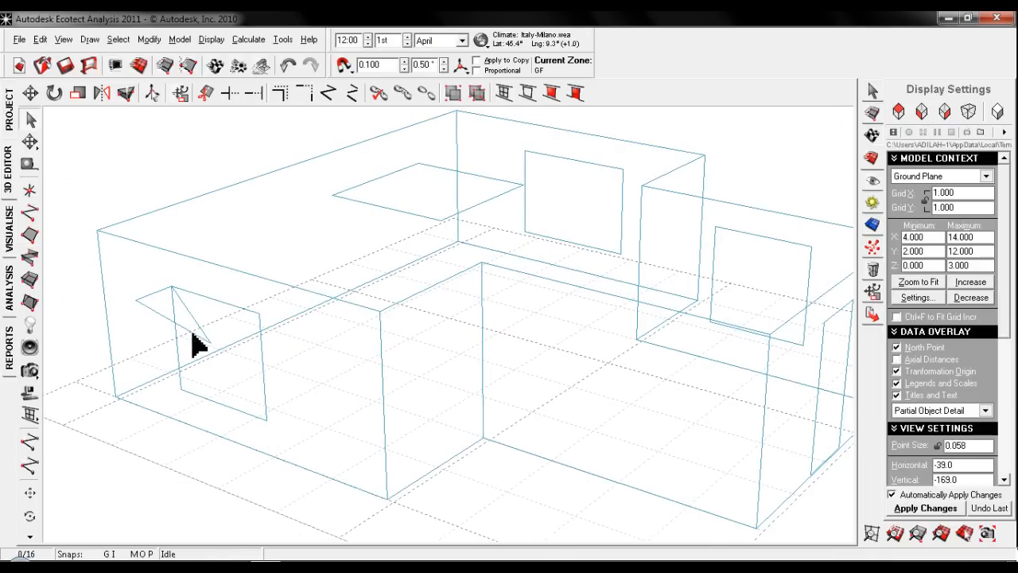
{"action": "left_click", "coordinate": [205, 340]}
{"action": "left_click", "coordinate": [187, 340]}
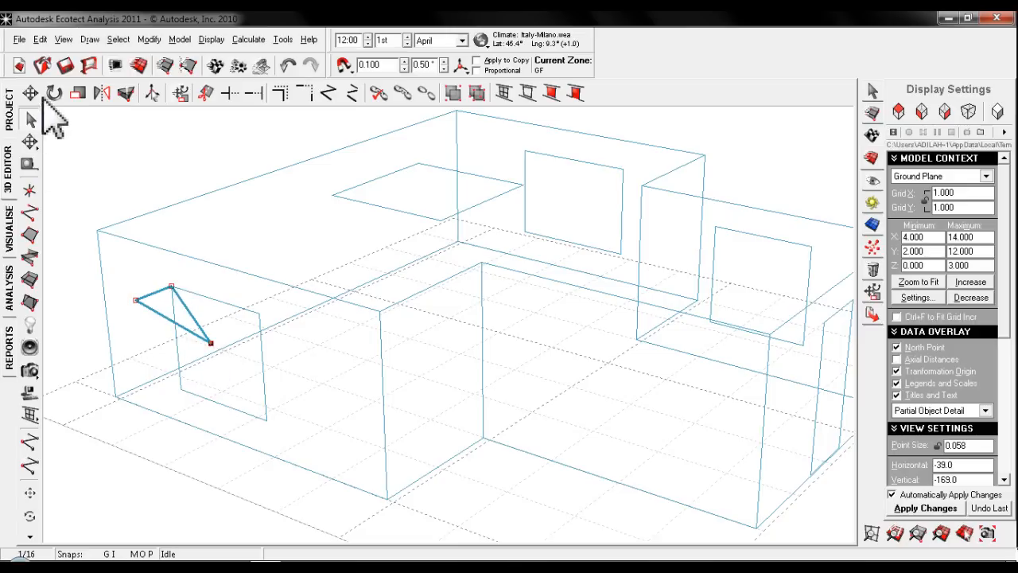
{"action": "left_click", "coordinate": [30, 141]}
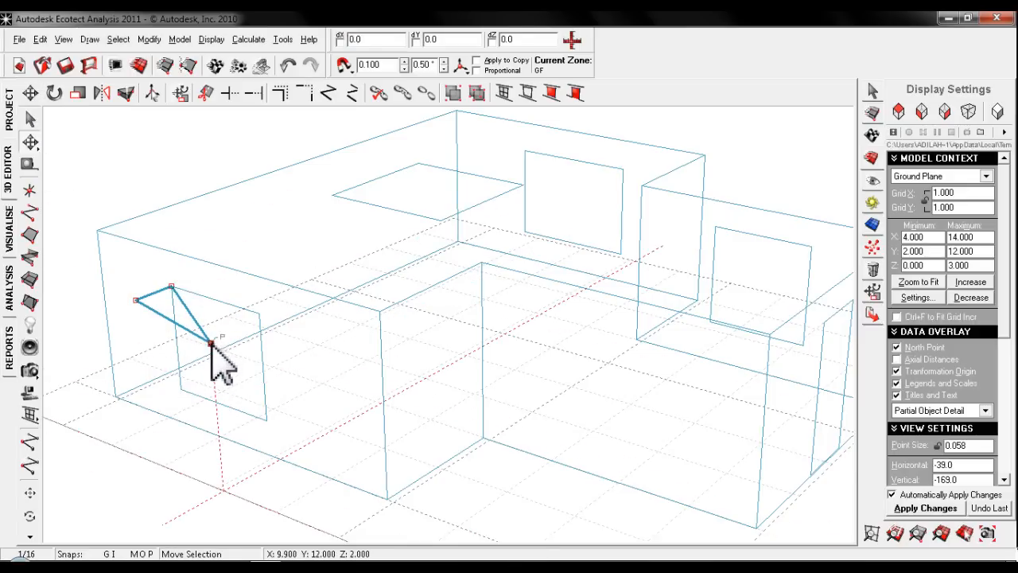
{"action": "left_click_drag", "start_coordinate": [210, 343], "coordinate": [259, 314]}
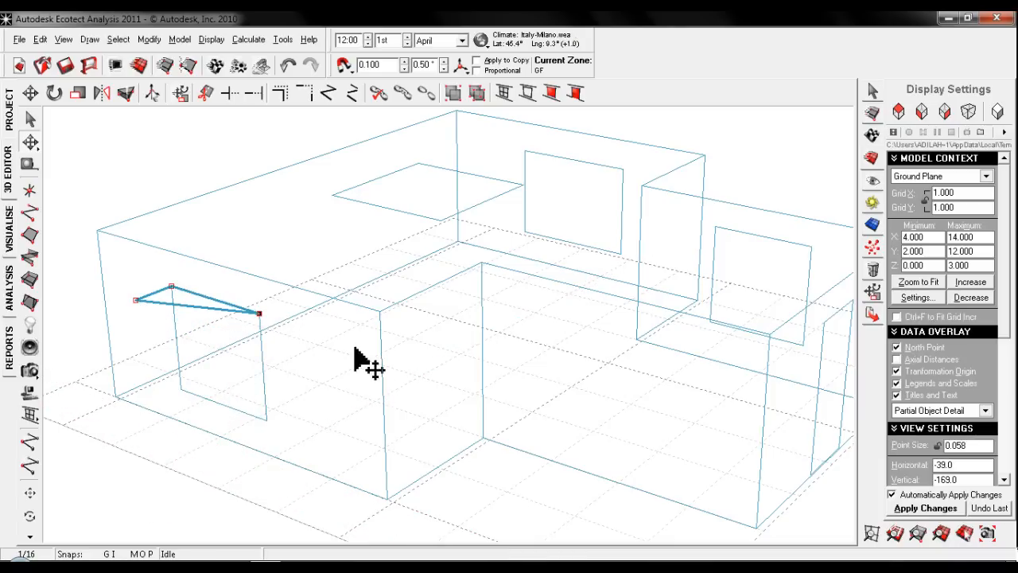
{"action": "middle_click_drag", "start_coordinate": [278, 338], "coordinate": [309, 345]}
{"action": "key", "text": "Escape"}
- Draw a triangular side plane joining the overhang's outer corner to the window's lower and upper corners at X 11.7
{"action": "middle_click_drag", "start_coordinate": [318, 395], "coordinate": [345, 374]}
{"action": "scroll", "coordinate": [292, 350], "scroll_direction": "up", "scroll_amount": 1}
{"action": "scroll", "coordinate": [293, 350], "scroll_direction": "down", "scroll_amount": 10}
{"action": "scroll", "coordinate": [295, 351], "scroll_direction": "up", "scroll_amount": 7}
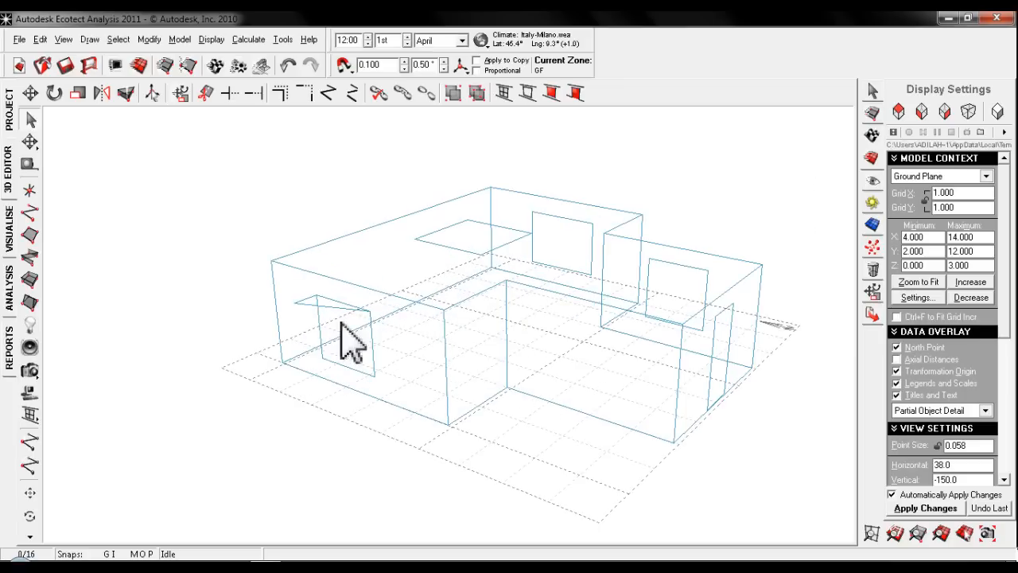
{"action": "middle_click_drag", "start_coordinate": [231, 314], "coordinate": [268, 302]}
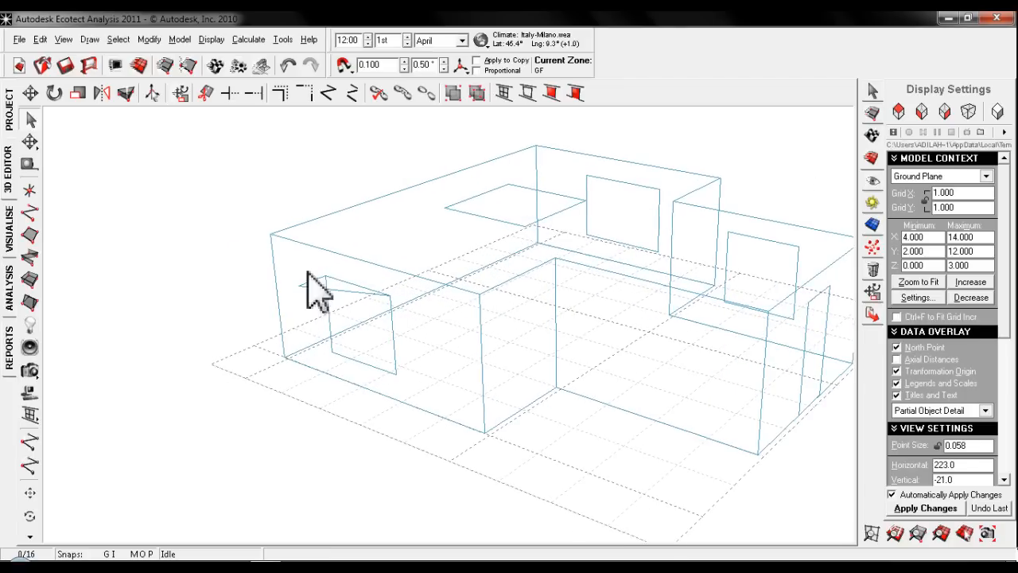
{"action": "left_click", "coordinate": [32, 232]}
{"action": "left_click", "coordinate": [299, 287]}
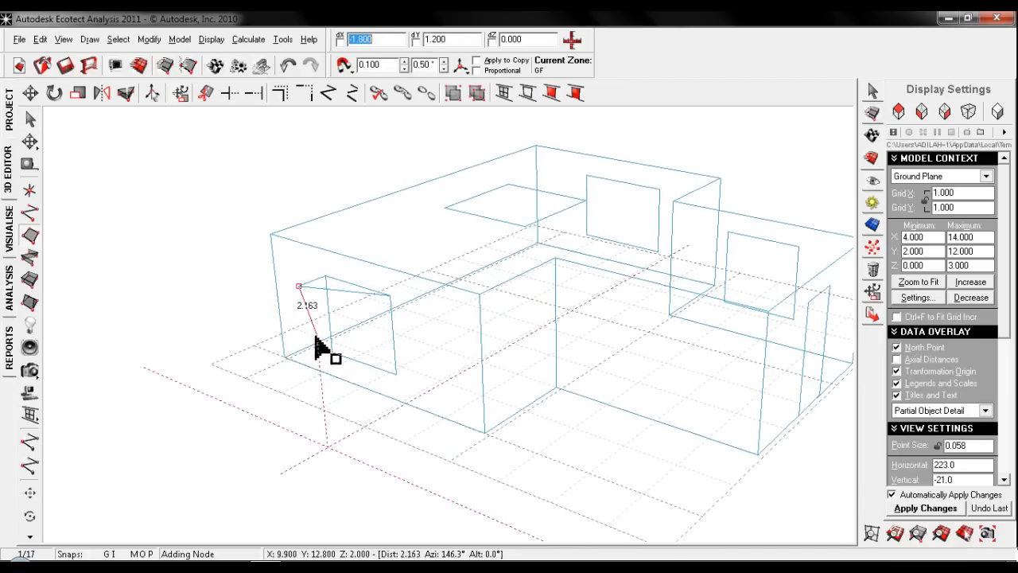
{"action": "left_click", "coordinate": [326, 324]}
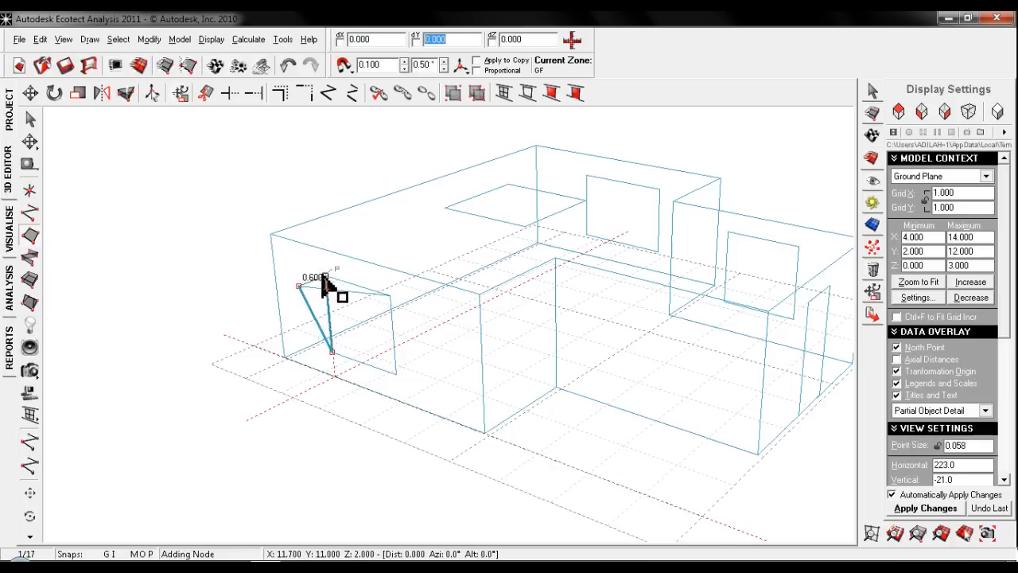
{"action": "left_click", "coordinate": [298, 285]}
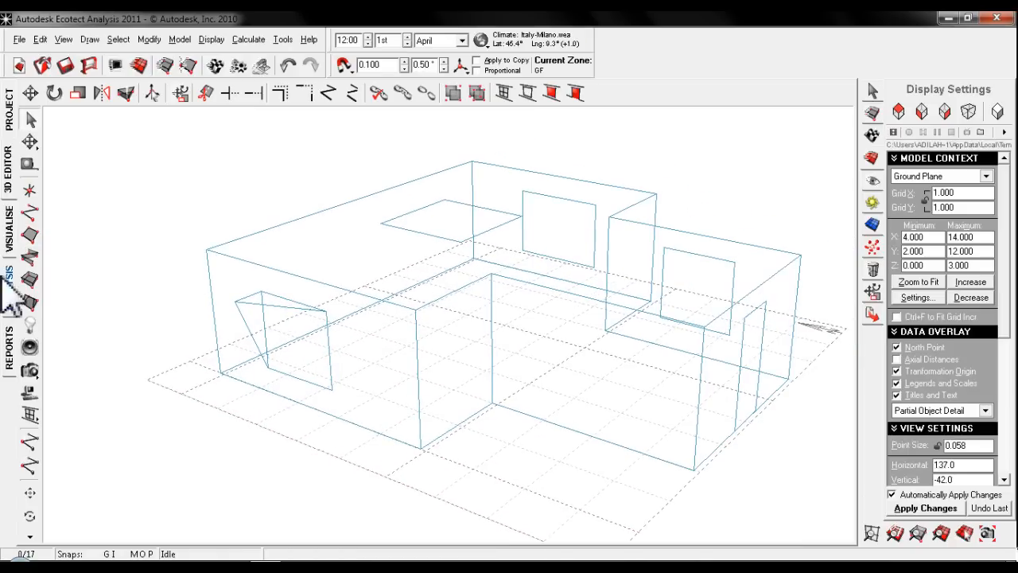
- Show the model in the shaded visualisation, fitted to the grid, with the daily sun path and shadows displayed
{"action": "left_click", "coordinate": [10, 231]}
{"action": "mouse_move", "coordinate": [303, 312]}
{"action": "left_mouse_down"}
{"action": "mouse_move", "coordinate": [400, 336]}
{"action": "mouse_move", "coordinate": [582, 291]}
{"action": "mouse_move", "coordinate": [609, 249]}
{"action": "mouse_move", "coordinate": [466, 250]}
{"action": "mouse_move", "coordinate": [485, 326]}
{"action": "mouse_move", "coordinate": [439, 336]}
{"action": "mouse_move", "coordinate": [416, 360]}
{"action": "mouse_move", "coordinate": [684, 357]}
{"action": "mouse_move", "coordinate": [278, 409]}
{"action": "mouse_move", "coordinate": [195, 354]}
{"action": "mouse_move", "coordinate": [480, 311]}
{"action": "mouse_move", "coordinate": [281, 289]}
{"action": "mouse_move", "coordinate": [414, 363]}
{"action": "mouse_move", "coordinate": [188, 369]}
{"action": "mouse_move", "coordinate": [422, 337]}
{"action": "mouse_move", "coordinate": [439, 244]}
{"action": "mouse_move", "coordinate": [539, 298]}
{"action": "mouse_move", "coordinate": [370, 281]}
{"action": "mouse_move", "coordinate": [336, 234]}
{"action": "mouse_move", "coordinate": [463, 322]}
{"action": "left_mouse_up"}
{"action": "scroll", "coordinate": [463, 322], "scroll_direction": "up", "scroll_amount": 1}
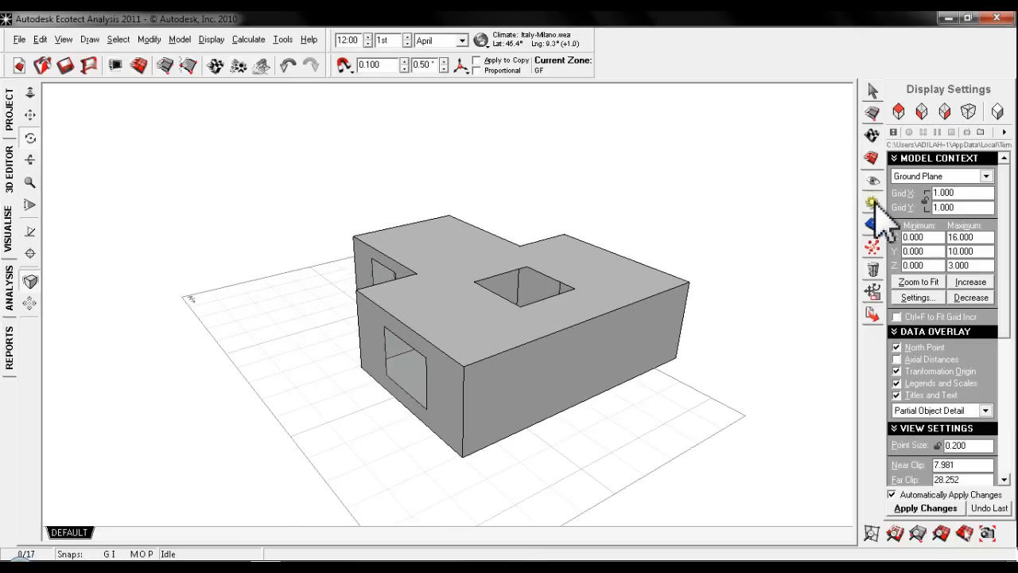
{"action": "left_click", "coordinate": [970, 118]}
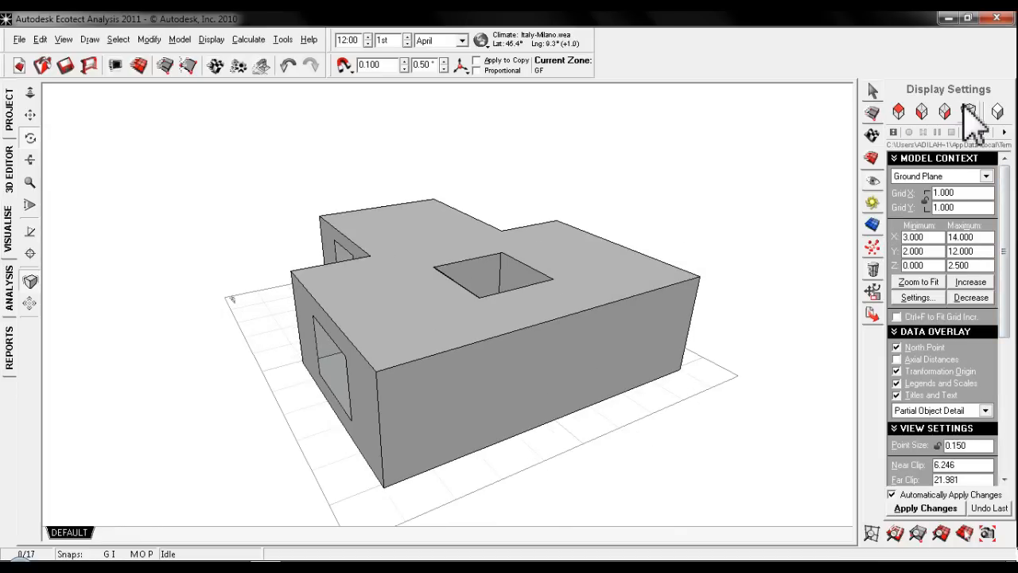
{"action": "left_click", "coordinate": [876, 203]}
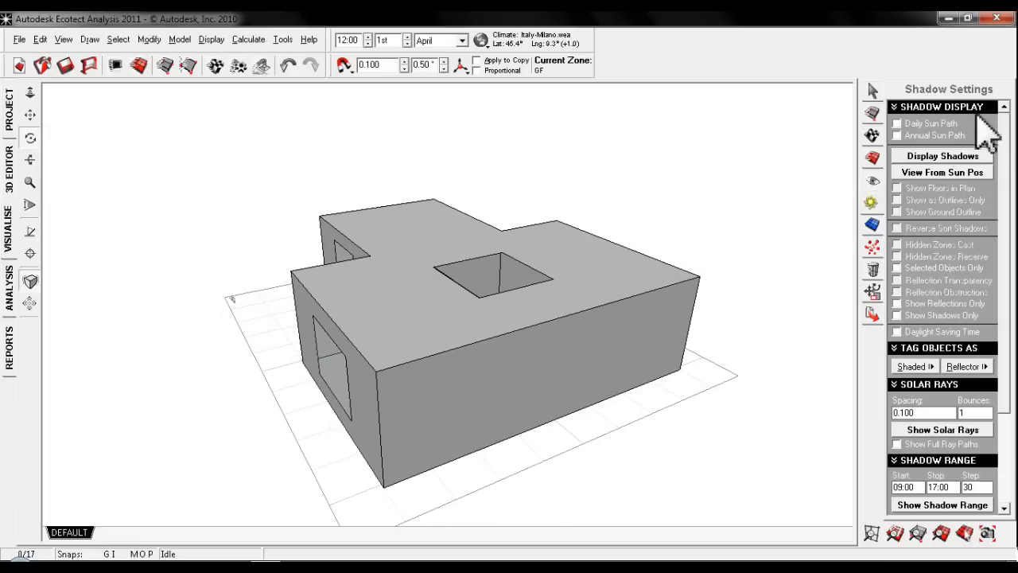
{"action": "left_click", "coordinate": [898, 124]}
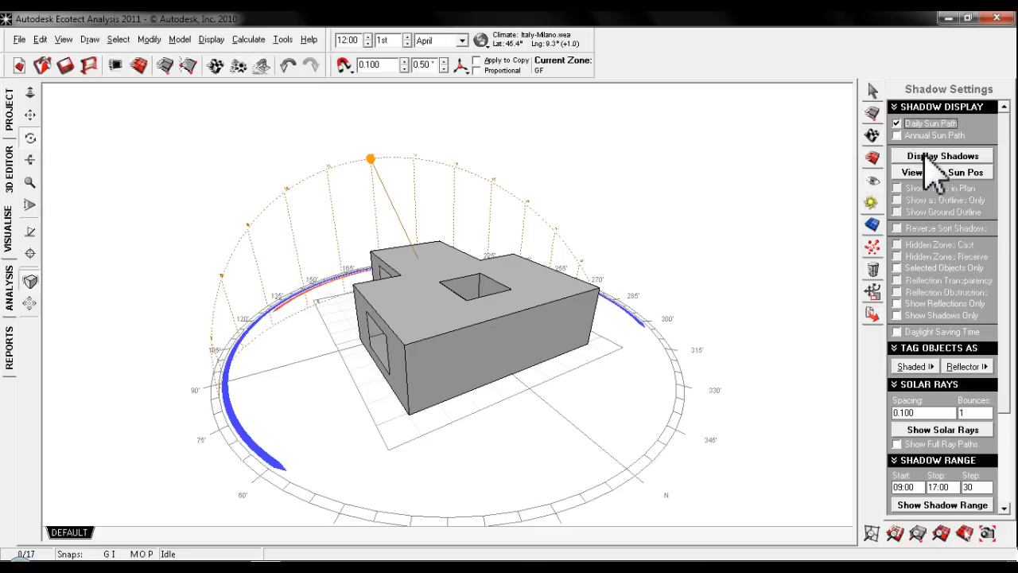
{"action": "left_click", "coordinate": [927, 156]}
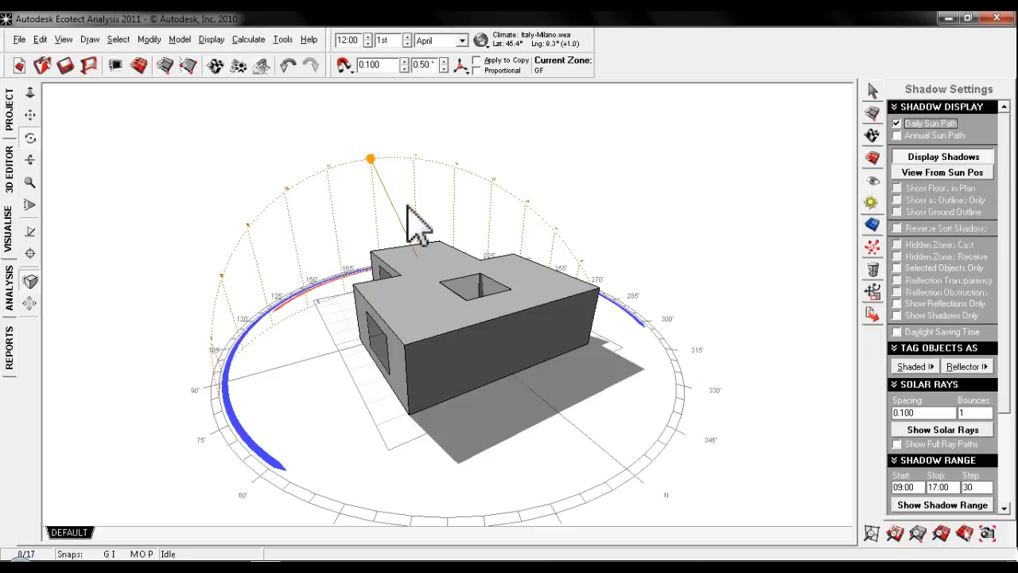
- Check the shadows with the sun at 14:00, return it to 12:00, and examine the building from the door side
{"action": "mouse_move", "coordinate": [368, 159]}
{"action": "left_mouse_down"}
{"action": "mouse_move", "coordinate": [336, 163]}
{"action": "mouse_move", "coordinate": [246, 229]}
{"action": "mouse_move", "coordinate": [453, 166]}
{"action": "left_mouse_up"}
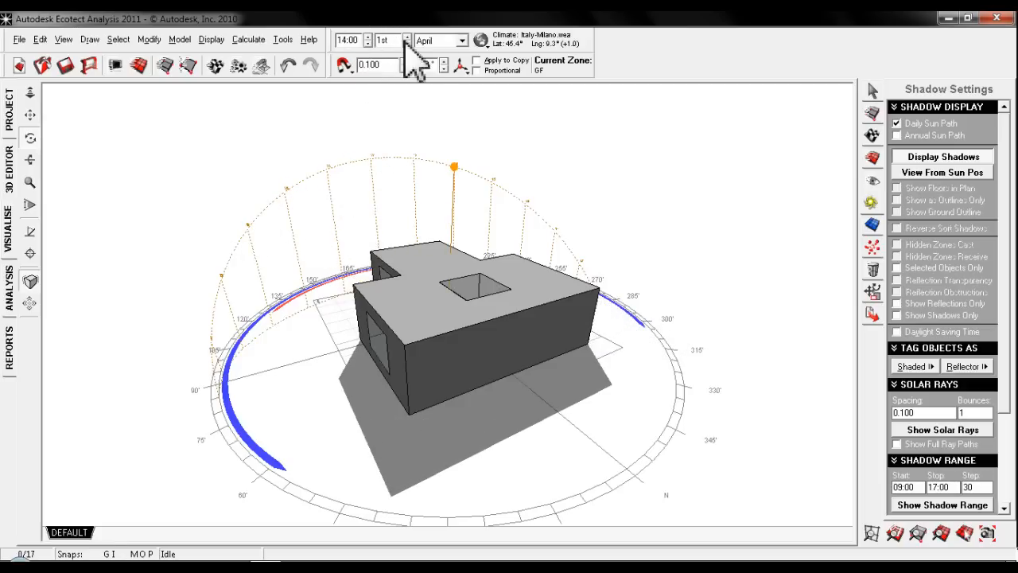
{"action": "mouse_move", "coordinate": [454, 168]}
{"action": "left_mouse_down"}
{"action": "mouse_move", "coordinate": [327, 171]}
{"action": "mouse_move", "coordinate": [370, 160]}
{"action": "left_mouse_up"}
{"action": "middle_click_drag", "start_coordinate": [347, 363], "coordinate": [375, 367]}
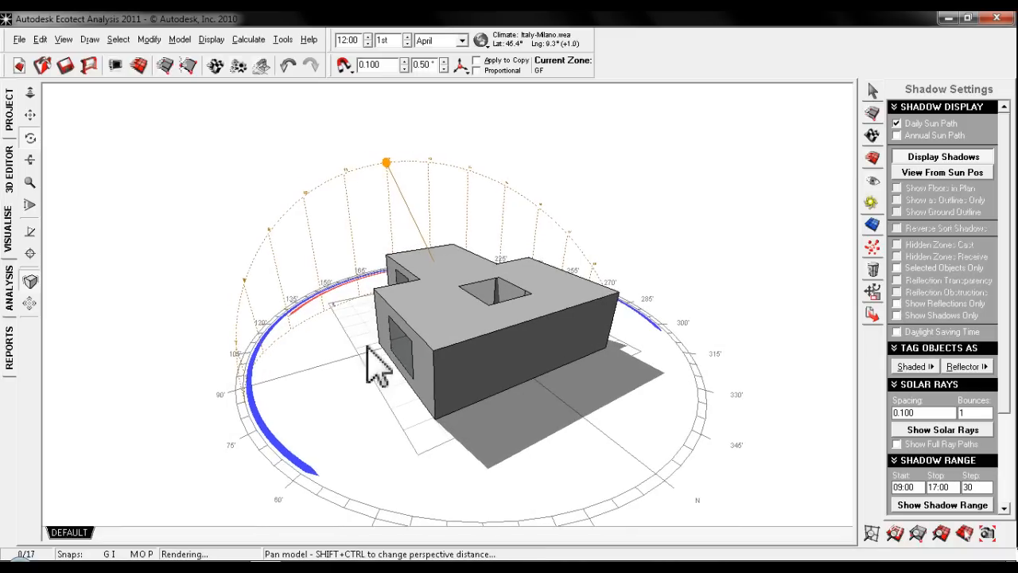
{"action": "left_click", "coordinate": [28, 140]}
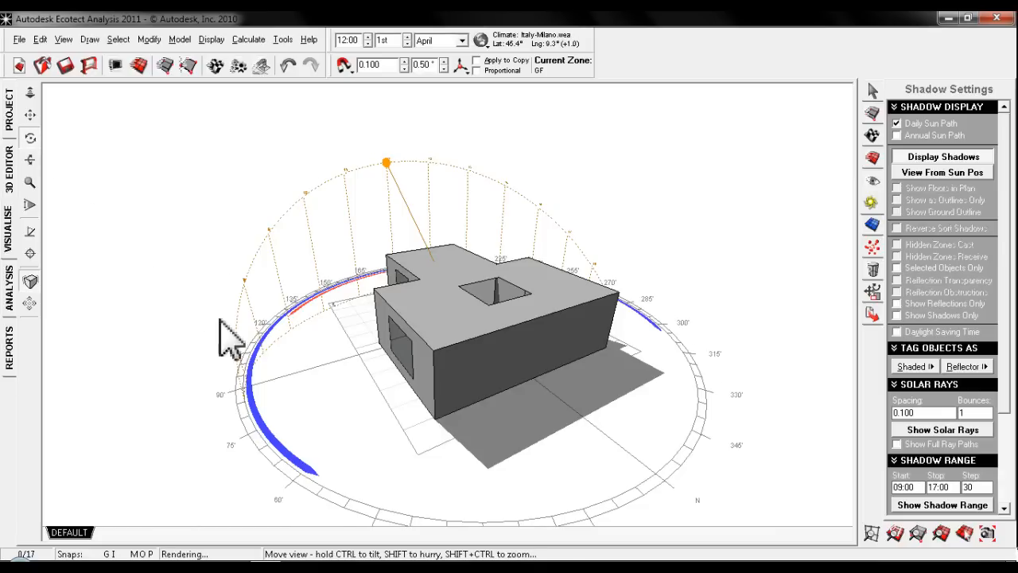
{"action": "left_click_drag", "start_coordinate": [220, 319], "coordinate": [569, 369]}
{"action": "left_click", "coordinate": [35, 139]}
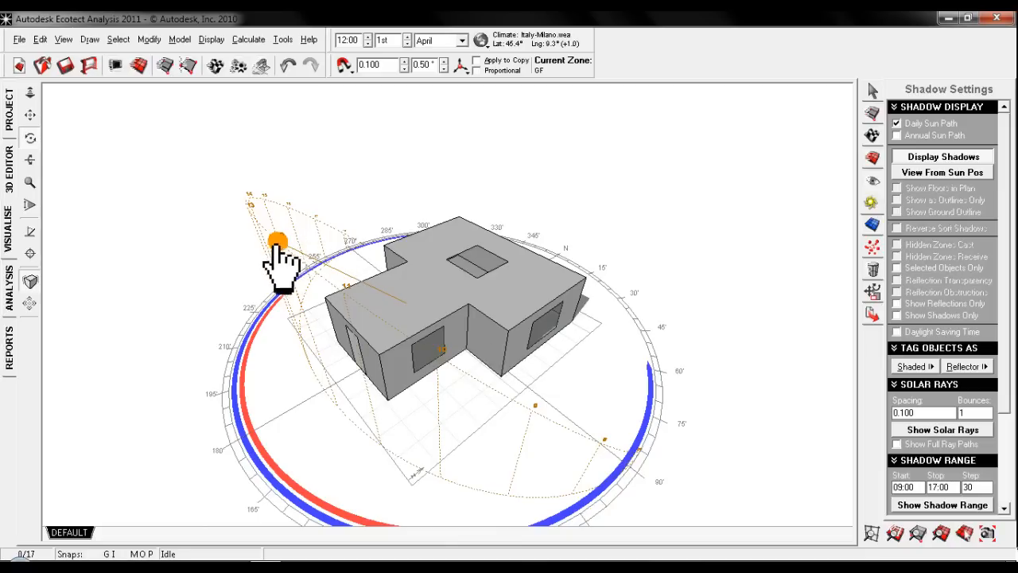
- Move the noon sun along its annual path through 7 May and 27 August, ending on 26 March
{"action": "mouse_move", "coordinate": [278, 246]}
{"action": "left_mouse_down"}
{"action": "mouse_move", "coordinate": [289, 256]}
{"action": "mouse_move", "coordinate": [279, 232]}
{"action": "mouse_move", "coordinate": [288, 223]}
{"action": "mouse_move", "coordinate": [272, 259]}
{"action": "mouse_move", "coordinate": [280, 240]}
{"action": "mouse_move", "coordinate": [266, 248]}
{"action": "mouse_move", "coordinate": [271, 263]}
{"action": "mouse_move", "coordinate": [324, 173]}
{"action": "mouse_move", "coordinate": [356, 161]}
{"action": "mouse_move", "coordinate": [289, 220]}
{"action": "mouse_move", "coordinate": [241, 290]}
{"action": "mouse_move", "coordinate": [214, 350]}
{"action": "mouse_move", "coordinate": [235, 383]}
{"action": "mouse_move", "coordinate": [289, 222]}
{"action": "mouse_move", "coordinate": [352, 152]}
{"action": "mouse_move", "coordinate": [236, 286]}
{"action": "mouse_move", "coordinate": [215, 358]}
{"action": "mouse_move", "coordinate": [231, 381]}
{"action": "mouse_move", "coordinate": [276, 236]}
{"action": "left_mouse_up"}
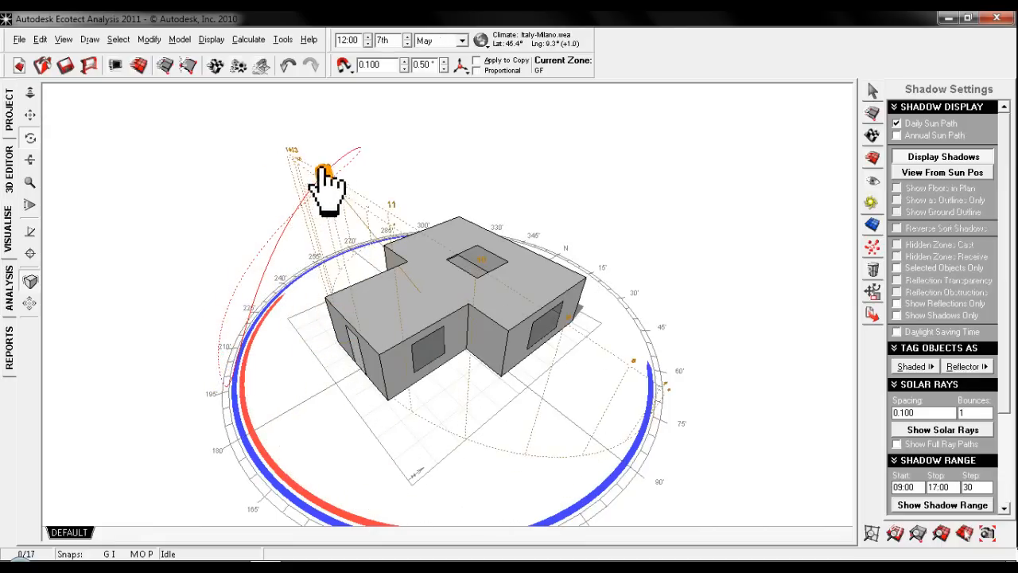
{"action": "mouse_move", "coordinate": [323, 170]}
{"action": "left_mouse_down"}
{"action": "mouse_move", "coordinate": [357, 144]}
{"action": "mouse_move", "coordinate": [359, 163]}
{"action": "mouse_move", "coordinate": [322, 199]}
{"action": "left_mouse_up"}
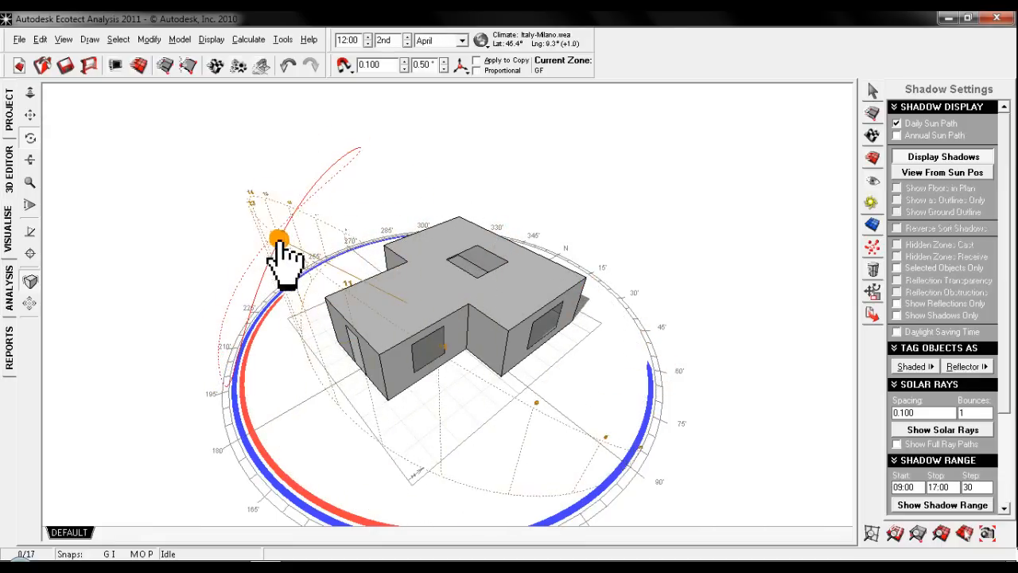
{"action": "mouse_move", "coordinate": [248, 269]}
{"action": "left_mouse_down"}
{"action": "mouse_move", "coordinate": [225, 341]}
{"action": "mouse_move", "coordinate": [241, 382]}
{"action": "mouse_move", "coordinate": [300, 228]}
{"action": "mouse_move", "coordinate": [355, 151]}
{"action": "mouse_move", "coordinate": [357, 164]}
{"action": "mouse_move", "coordinate": [303, 212]}
{"action": "left_mouse_up"}
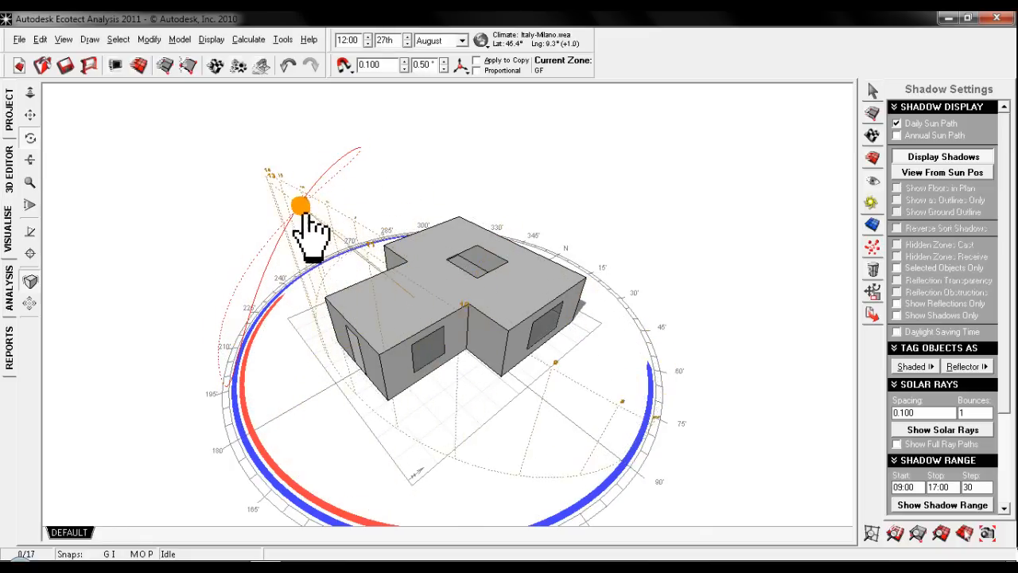
{"action": "mouse_move", "coordinate": [276, 253]}
{"action": "left_mouse_down"}
{"action": "mouse_move", "coordinate": [252, 278]}
{"action": "mouse_move", "coordinate": [250, 354]}
{"action": "mouse_move", "coordinate": [283, 254]}
{"action": "left_mouse_up"}
- Examine the building's shadows from several angles and move the sun to 18:30 on 26 March
{"action": "right_click_drag", "start_coordinate": [687, 349], "coordinate": [348, 375]}
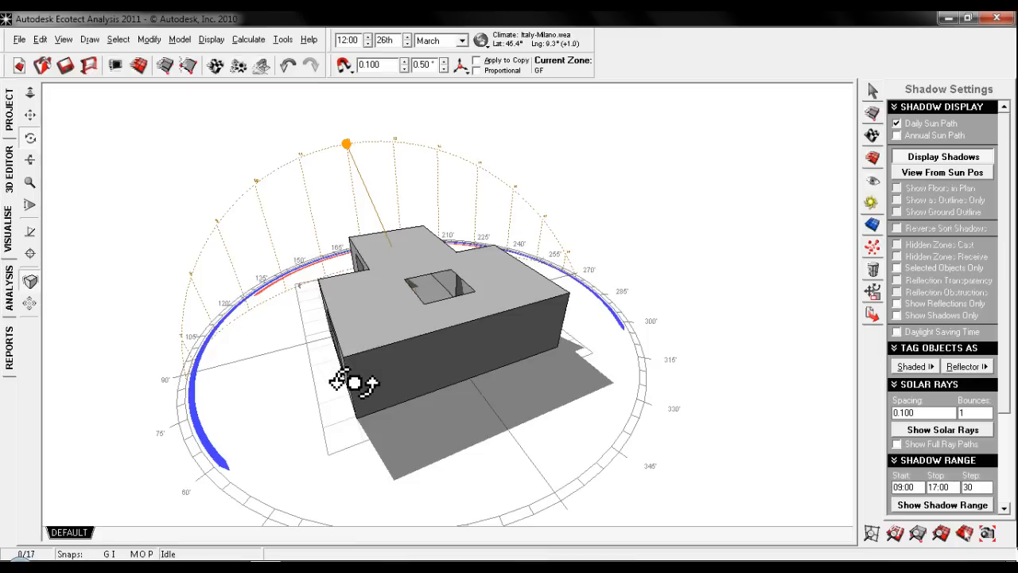
{"action": "mouse_move", "coordinate": [354, 383]}
{"action": "right_mouse_down"}
{"action": "mouse_move", "coordinate": [387, 380]}
{"action": "mouse_move", "coordinate": [396, 397]}
{"action": "mouse_move", "coordinate": [351, 404]}
{"action": "right_mouse_up"}
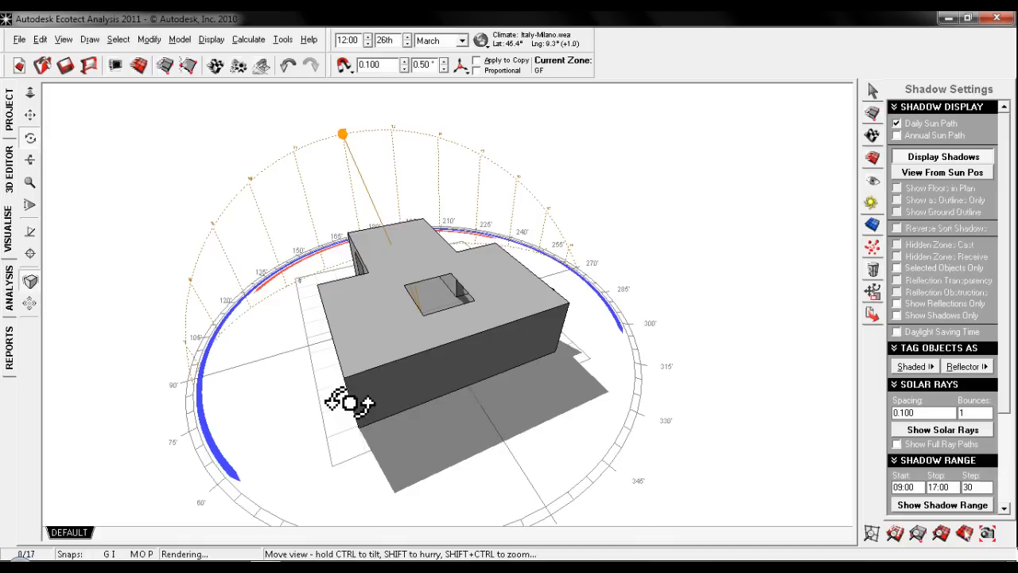
{"action": "right_click_drag", "start_coordinate": [350, 404], "coordinate": [177, 345]}
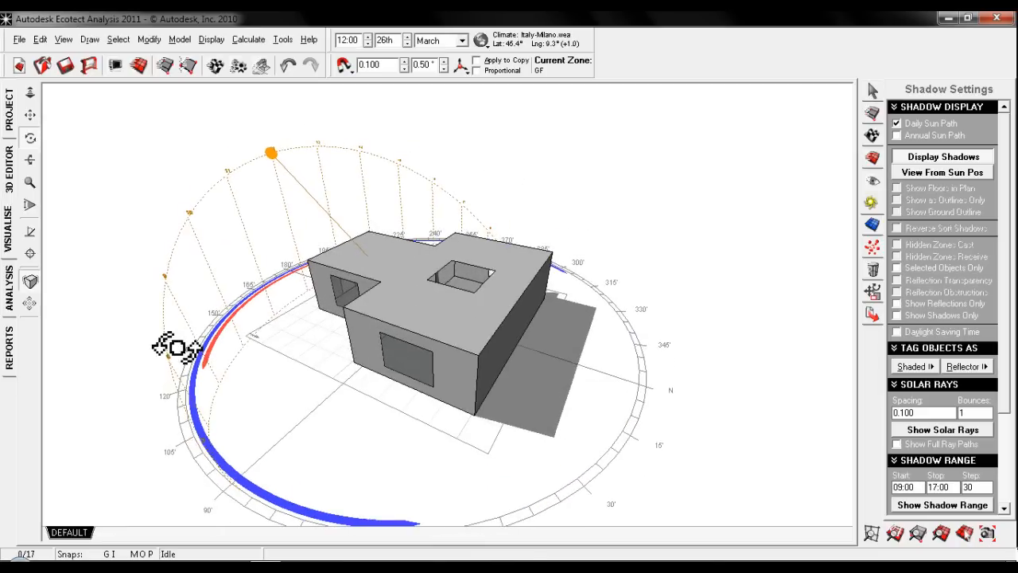
{"action": "left_click_drag", "start_coordinate": [271, 152], "coordinate": [591, 355]}
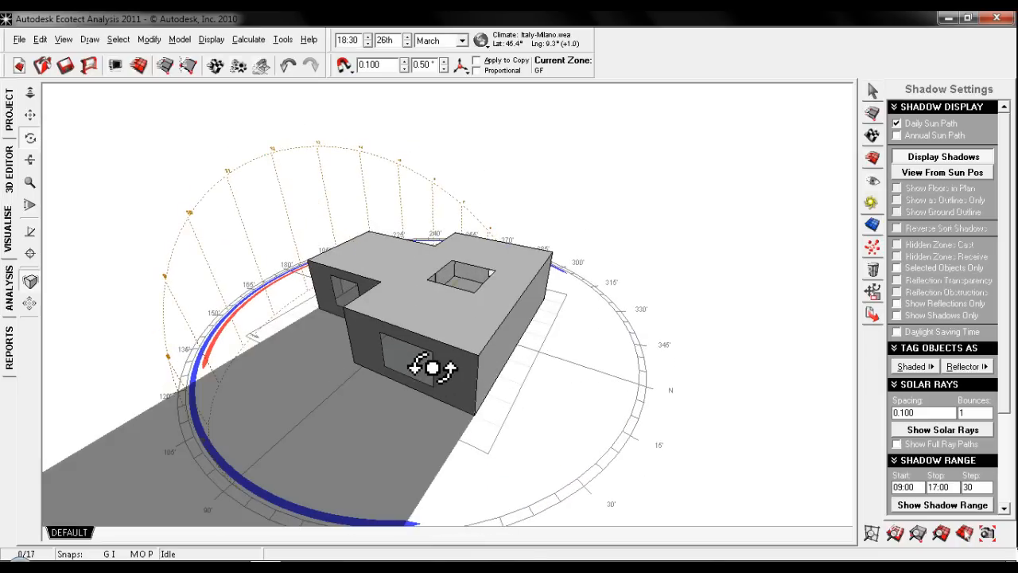
{"action": "right_click_drag", "start_coordinate": [466, 386], "coordinate": [371, 360]}
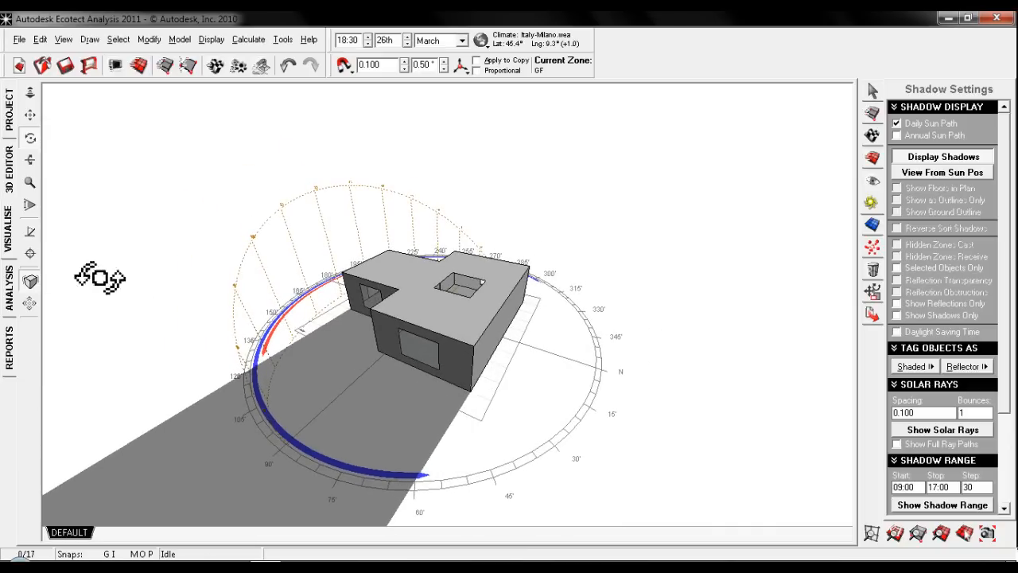
- Turn off the shadows and daily sun path, and select the wall with the triangular shading planes in the 3D editor
{"action": "left_click", "coordinate": [931, 157]}
{"action": "left_click", "coordinate": [897, 123]}
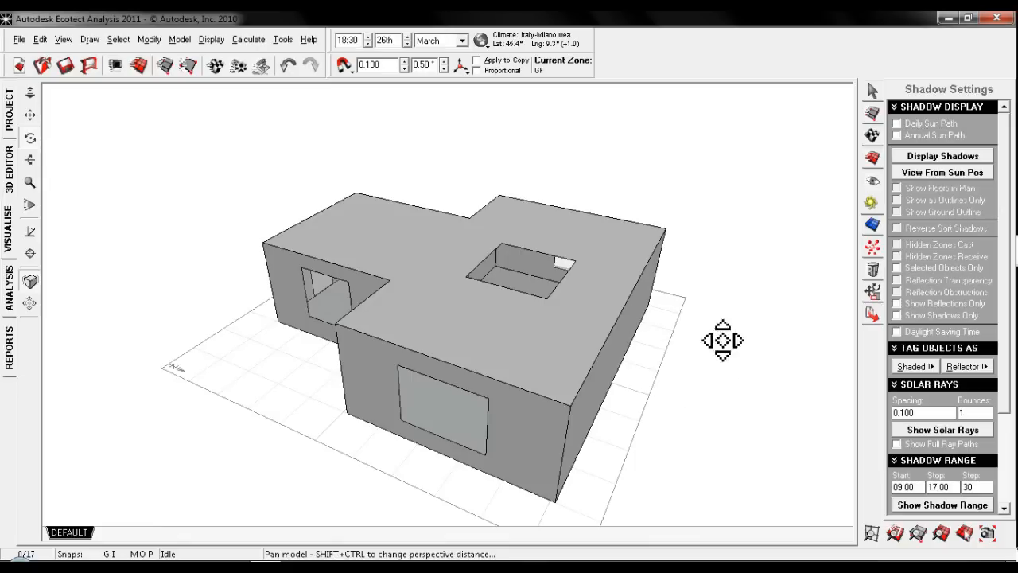
{"action": "middle_click_drag", "start_coordinate": [723, 340], "coordinate": [682, 309]}
{"action": "scroll", "coordinate": [652, 347], "scroll_direction": "down", "scroll_amount": 2}
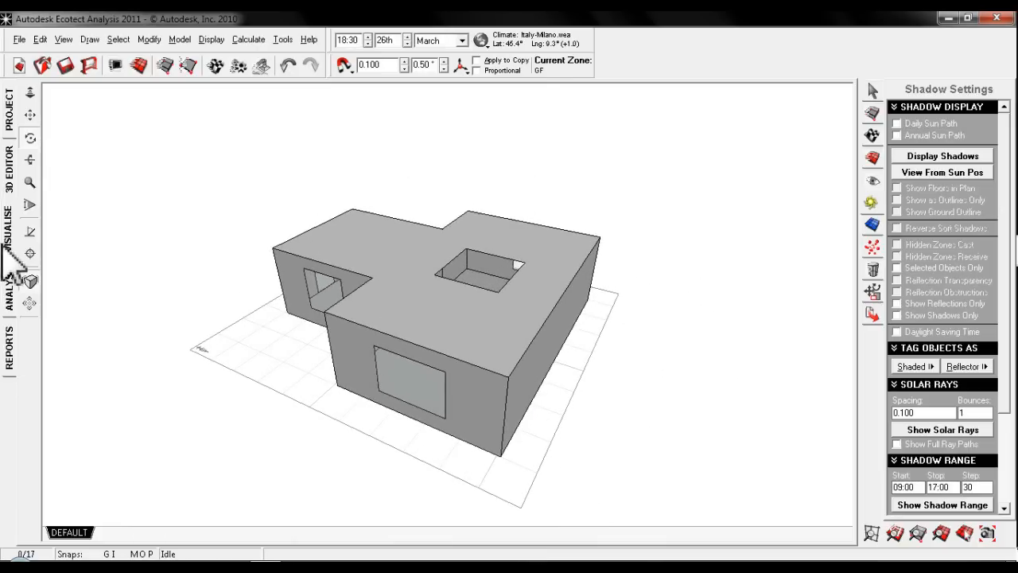
{"action": "left_click", "coordinate": [10, 170]}
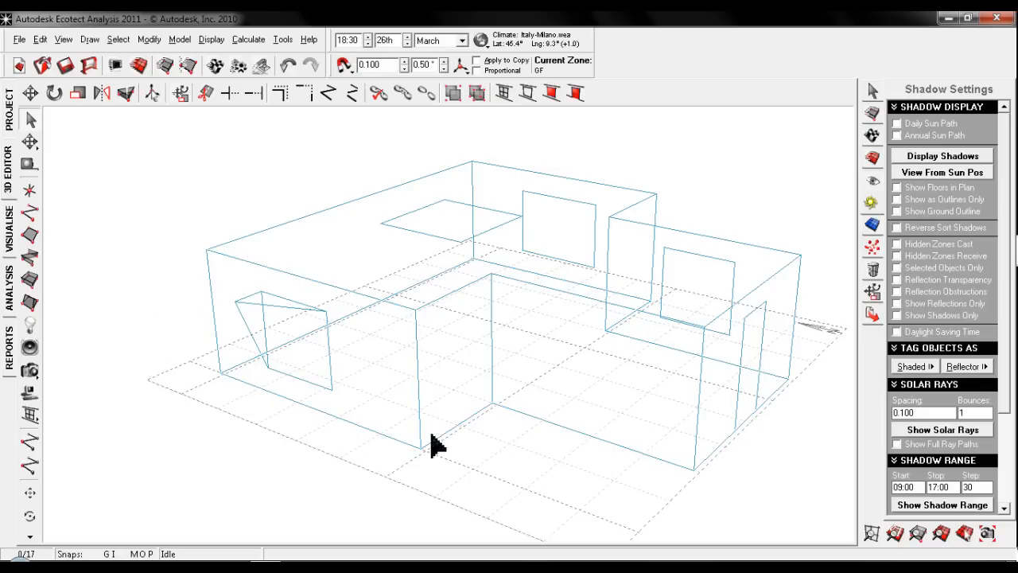
{"action": "left_click", "coordinate": [394, 440]}
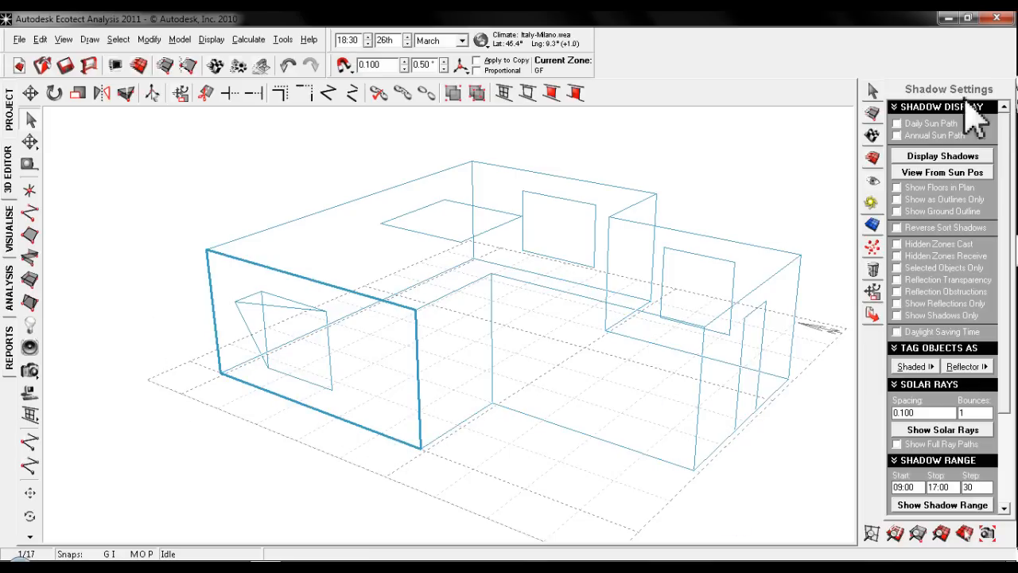
- Bring up the material assignments for the selected wall and open the model's element editor on BrickTimberFrame
{"action": "left_click", "coordinate": [871, 134]}
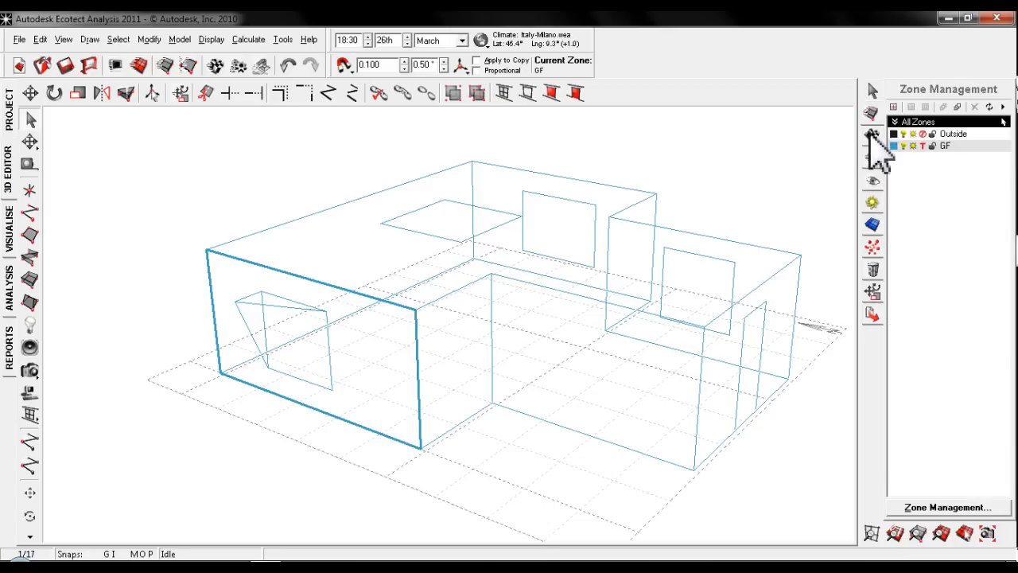
{"action": "left_click", "coordinate": [872, 157]}
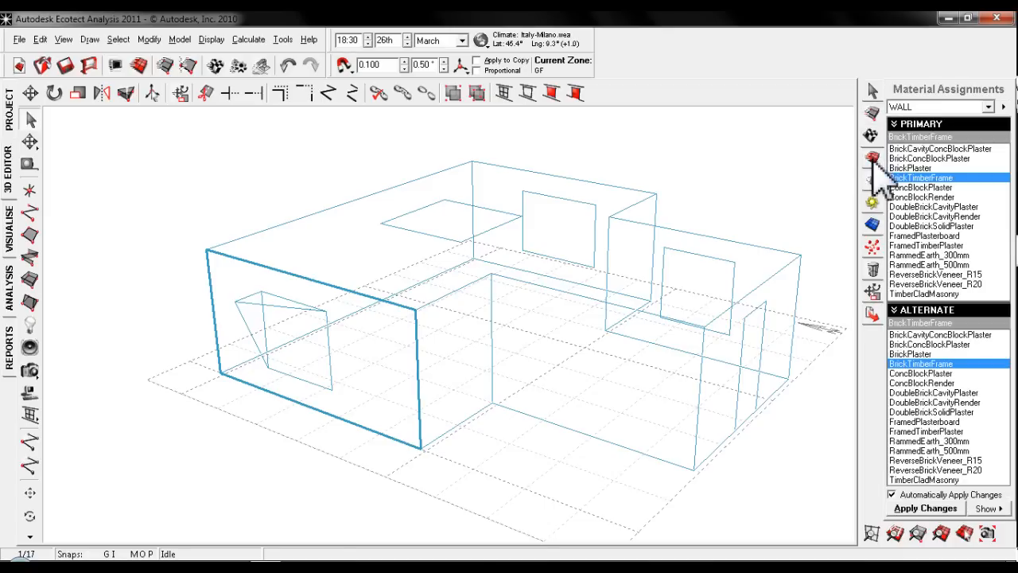
{"action": "left_click", "coordinate": [1004, 107]}
{"action": "left_click", "coordinate": [955, 217]}
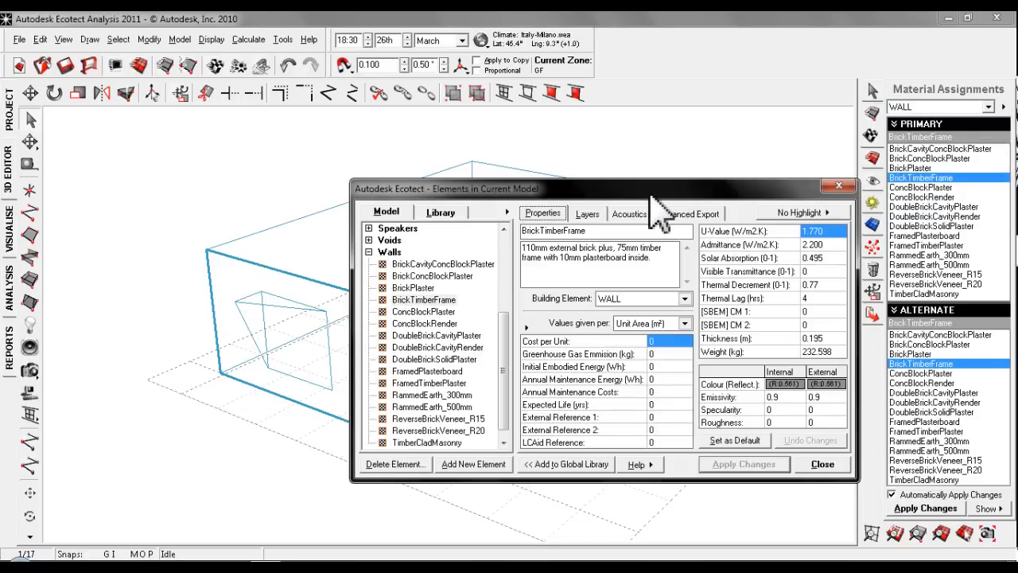
{"action": "left_click_drag", "start_coordinate": [650, 194], "coordinate": [647, 122]}
- Set the BrickTimberFrame wall's U-Value to 0.700 and inspect its layer composition
{"action": "left_click", "coordinate": [826, 161]}
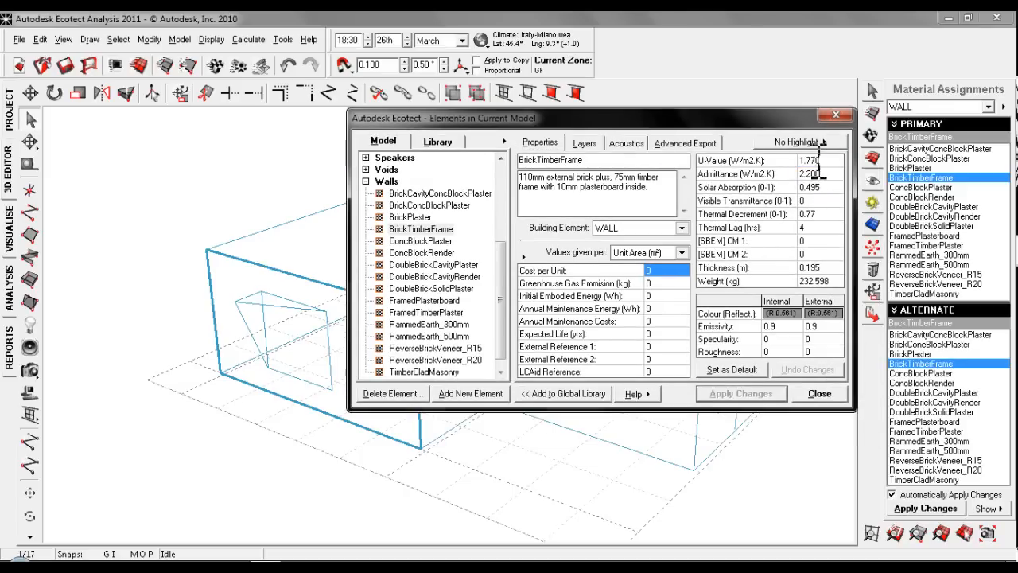
{"action": "key", "text": "BackSpace"}
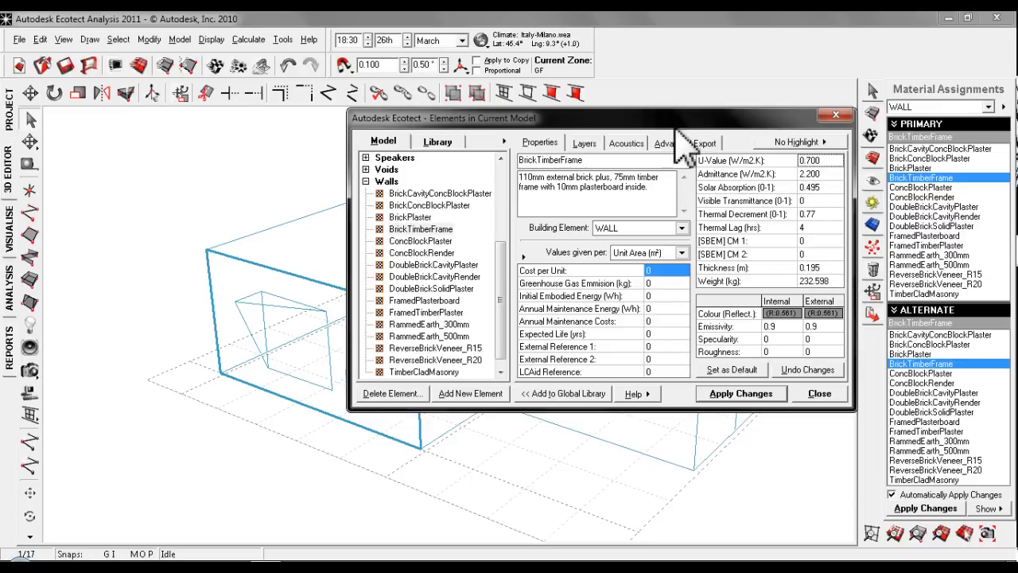
{"action": "mouse_move", "coordinate": [704, 145]}
{"action": "left_mouse_down"}
{"action": "mouse_move", "coordinate": [705, 183]}
{"action": "mouse_move", "coordinate": [697, 162]}
{"action": "left_mouse_up"}
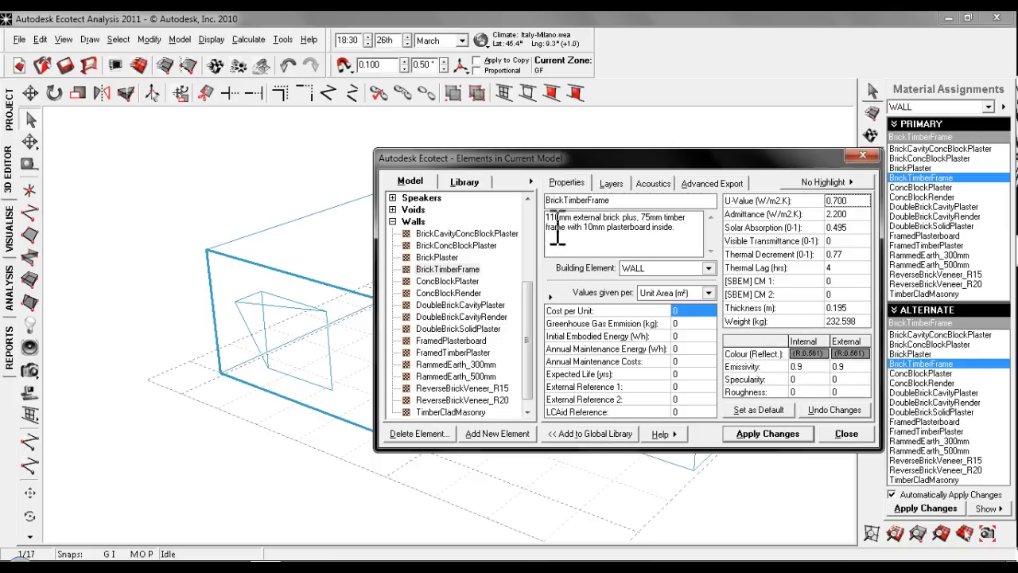
{"action": "left_click", "coordinate": [466, 270]}
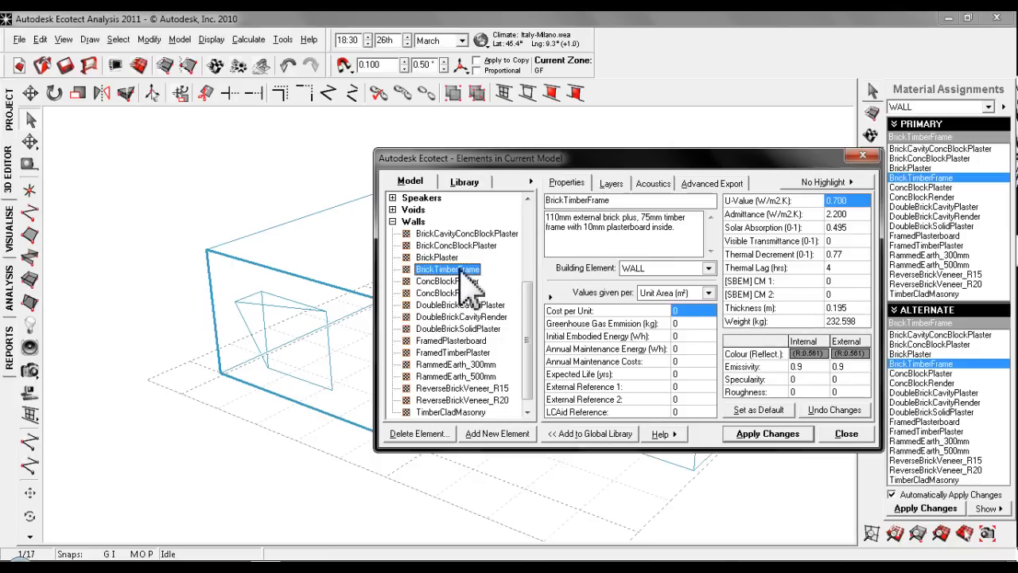
{"action": "left_click", "coordinate": [610, 183]}
{"action": "left_click", "coordinate": [566, 183]}
{"action": "left_click", "coordinate": [611, 185]}
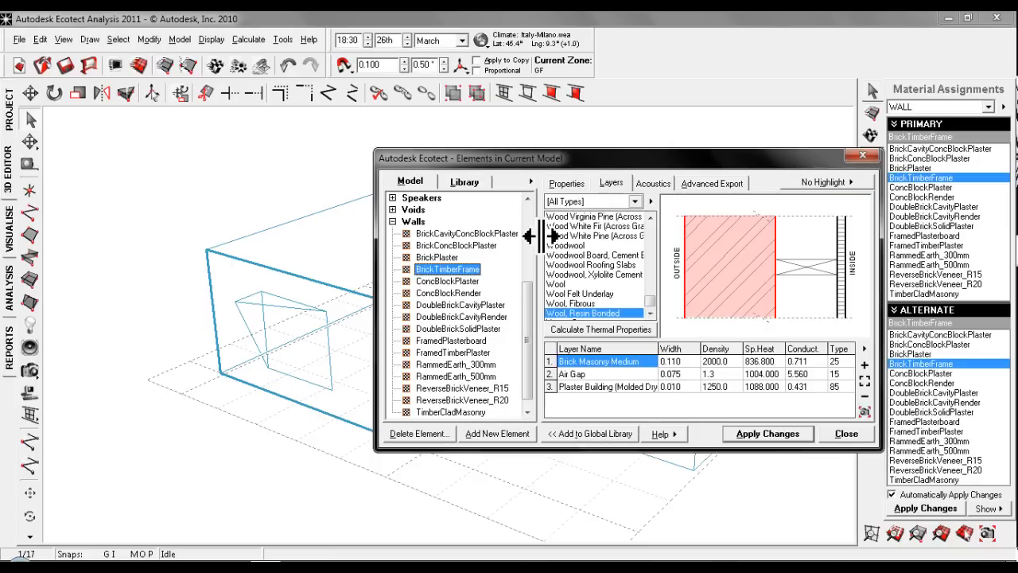
- Create a new wall element from ConcBlockPlaster, named "ConcBlockPlaster with insulation"
{"action": "left_click", "coordinate": [450, 282]}
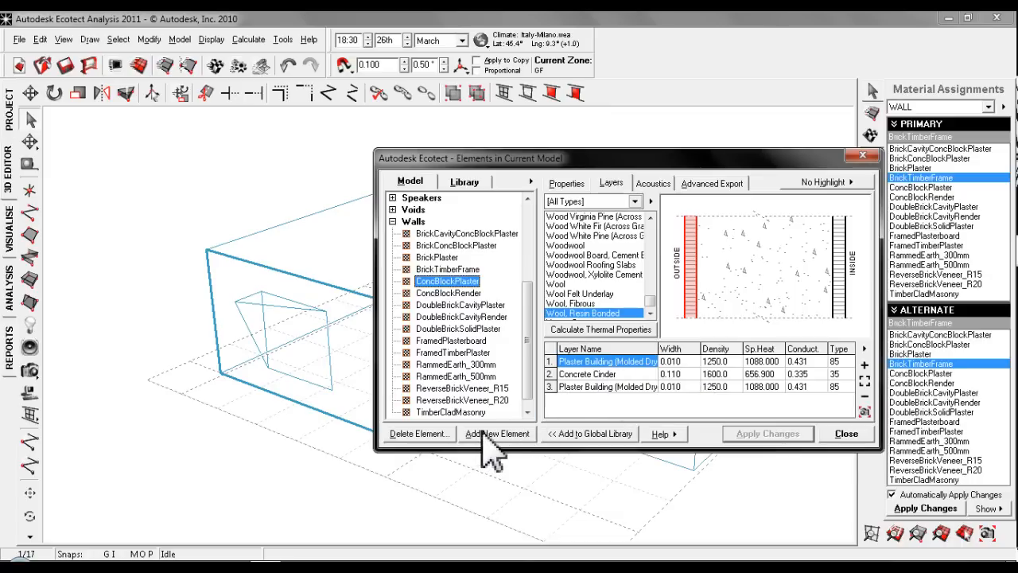
{"action": "left_click", "coordinate": [566, 183]}
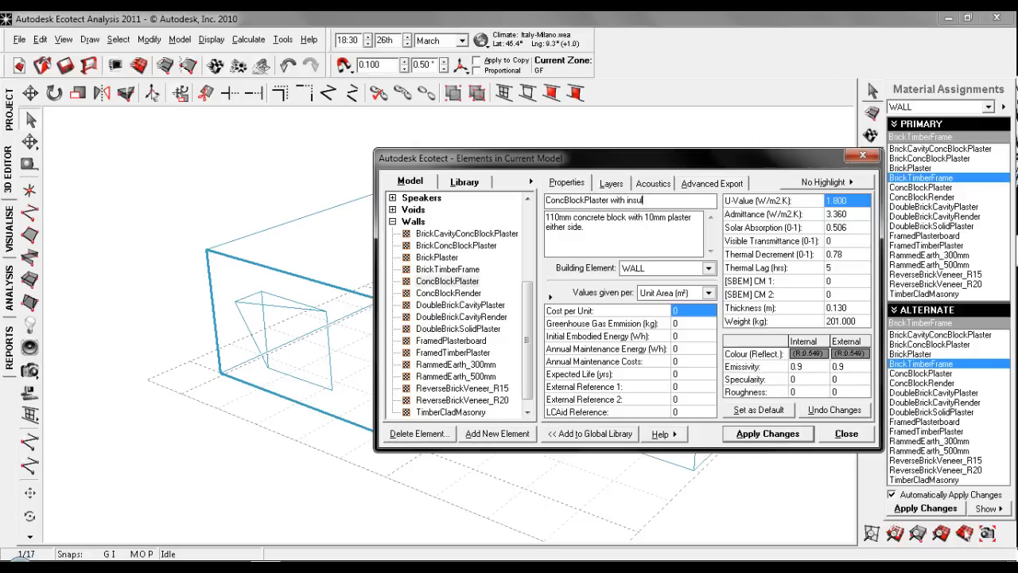
{"action": "left_click", "coordinate": [610, 186]}
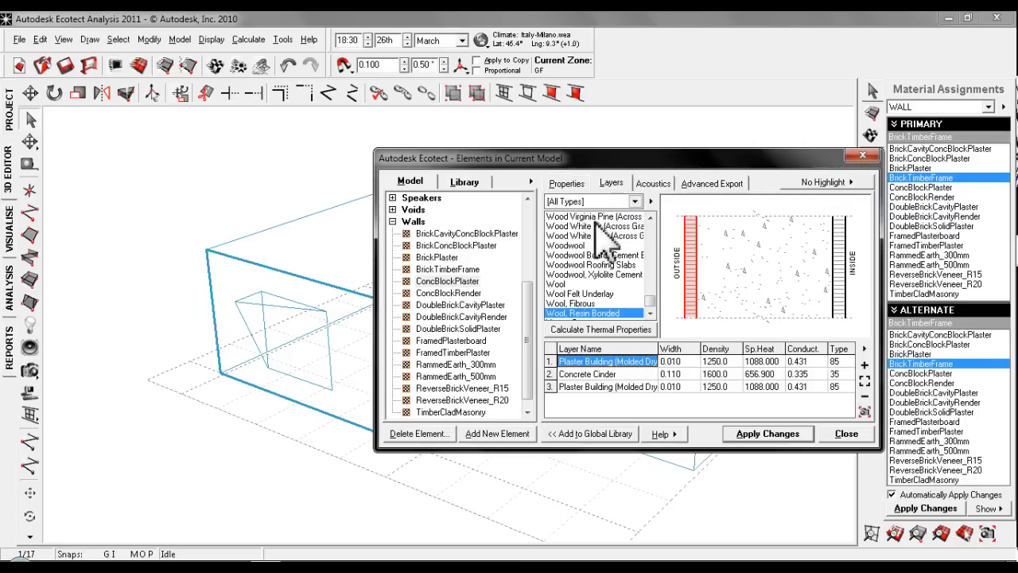
{"action": "left_click", "coordinate": [497, 434]}
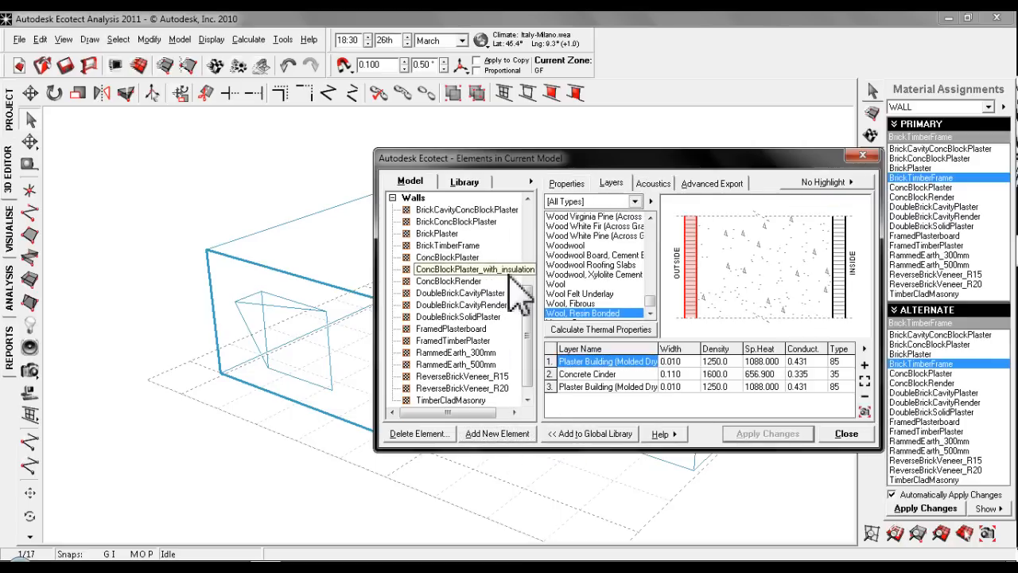
- Insert an additional layer between the outer plaster and the Concrete Cinder in the new insulated wall element
{"action": "left_click", "coordinate": [601, 375]}
{"action": "left_click", "coordinate": [609, 364]}
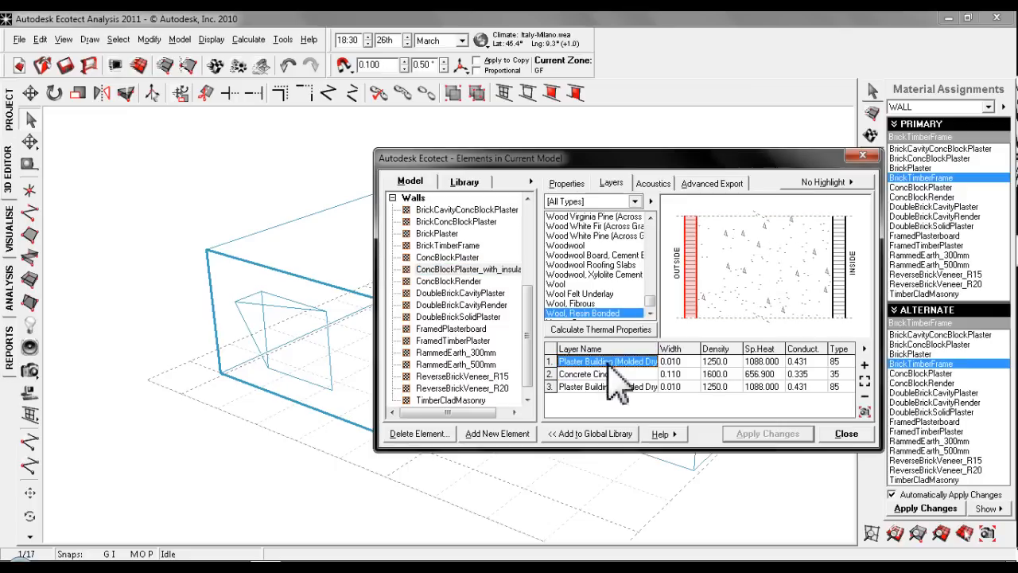
{"action": "left_click", "coordinate": [609, 374]}
{"action": "left_click", "coordinate": [864, 365]}
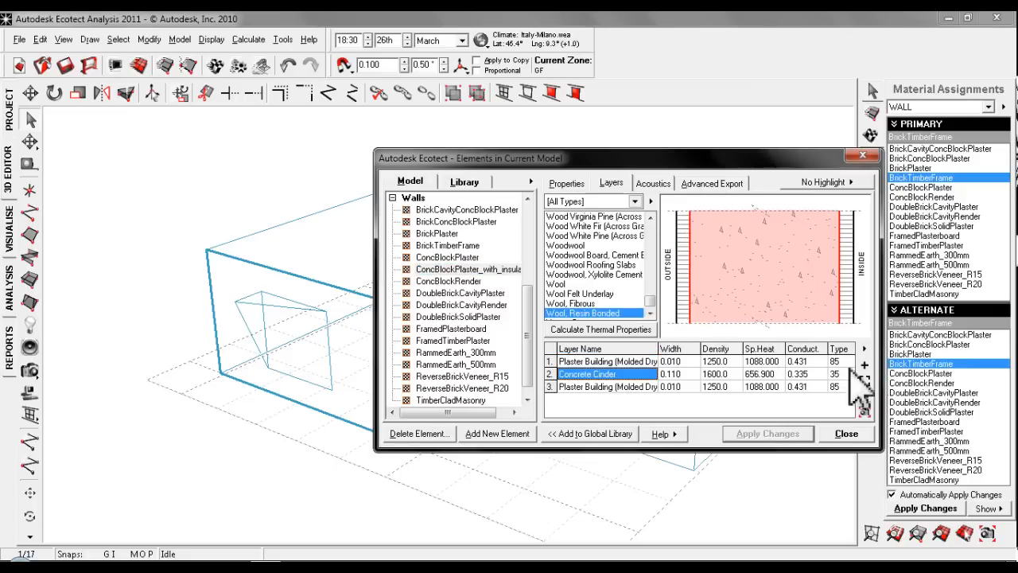
{"action": "left_click", "coordinate": [865, 381]}
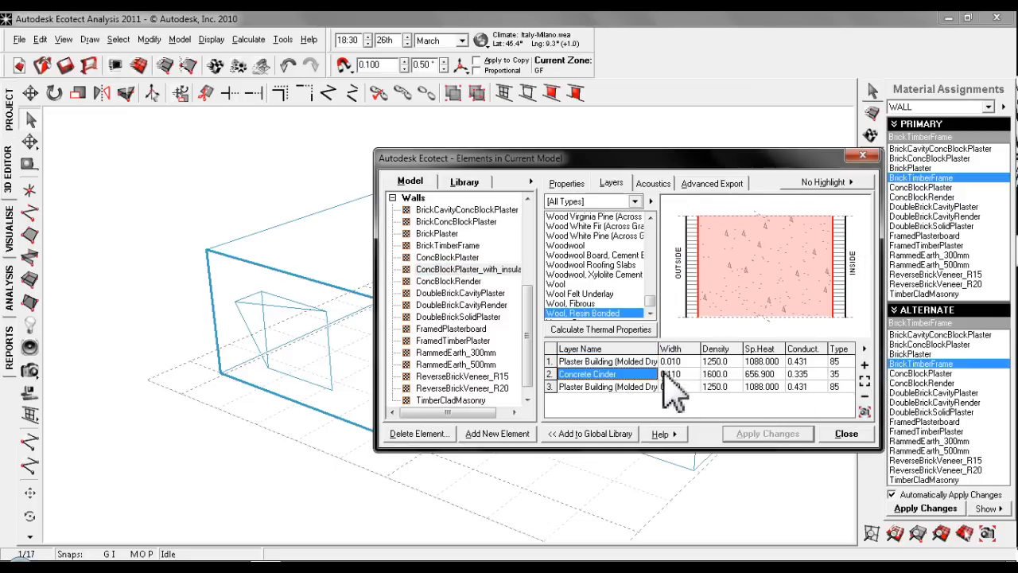
{"action": "right_click", "coordinate": [608, 389]}
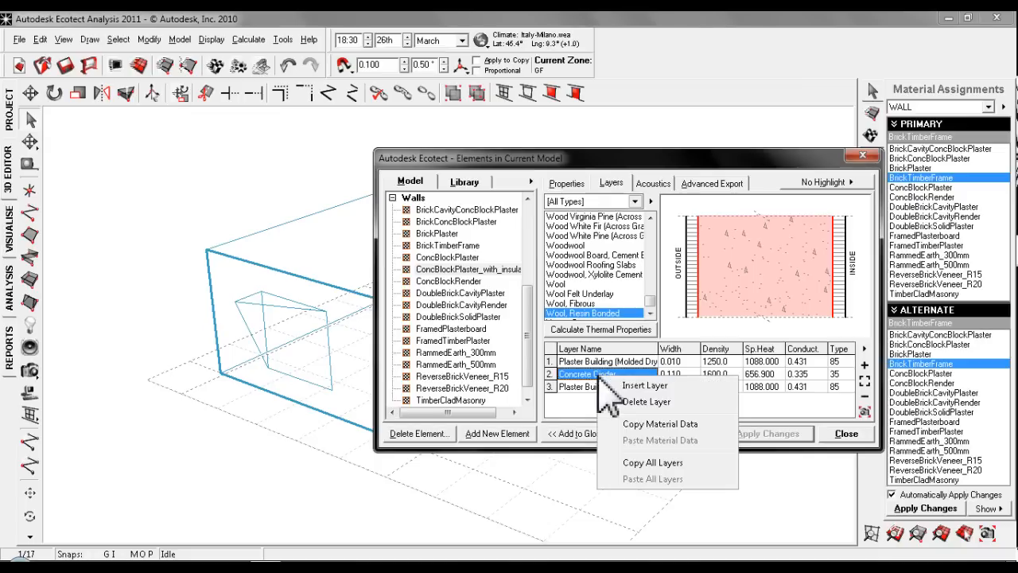
{"action": "left_click", "coordinate": [641, 386]}
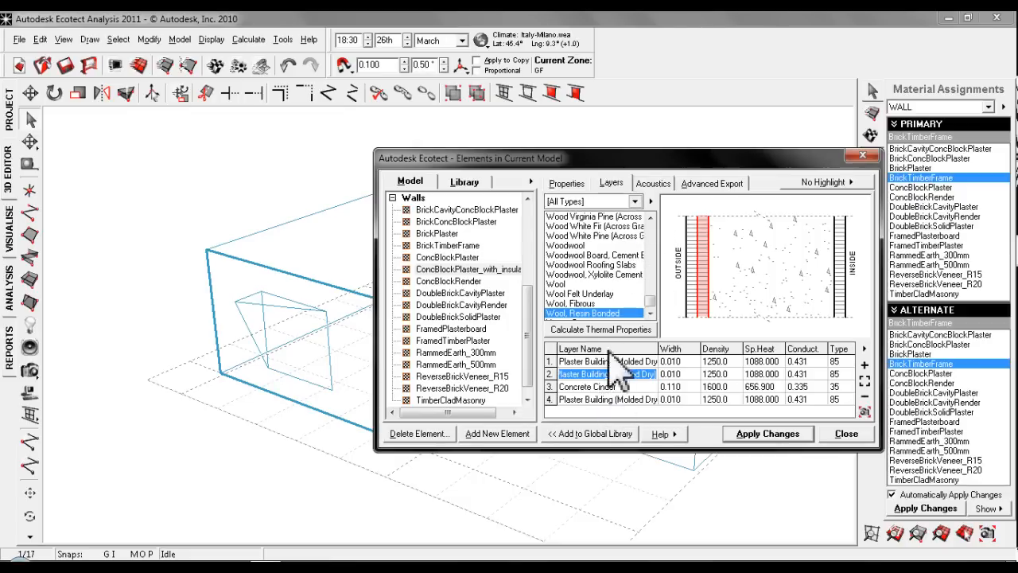
- Filter the layer materials to Insulation & Rubbers and pick the moulded-bead polystyrene
{"action": "left_click", "coordinate": [636, 202]}
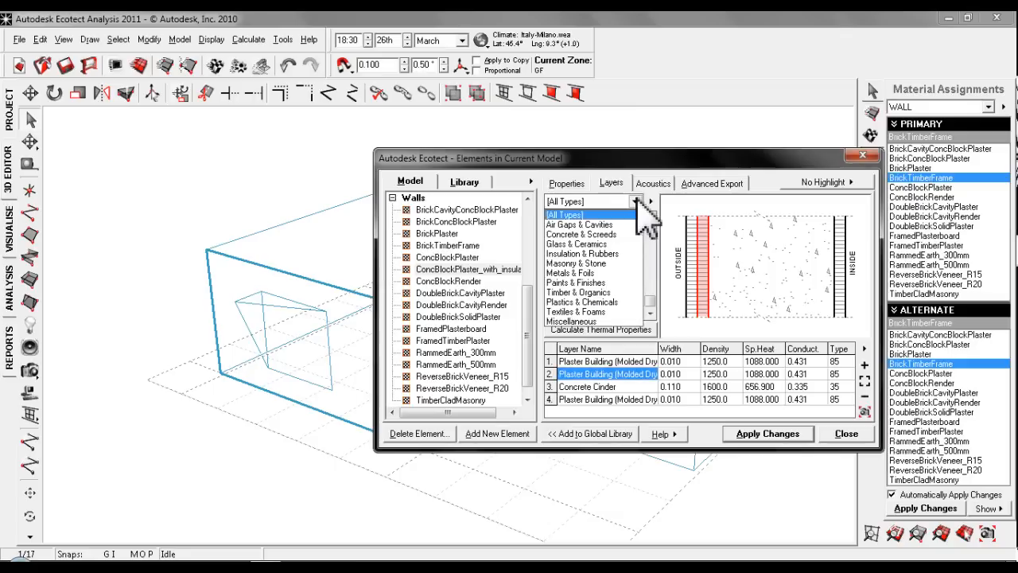
{"action": "left_click", "coordinate": [598, 253]}
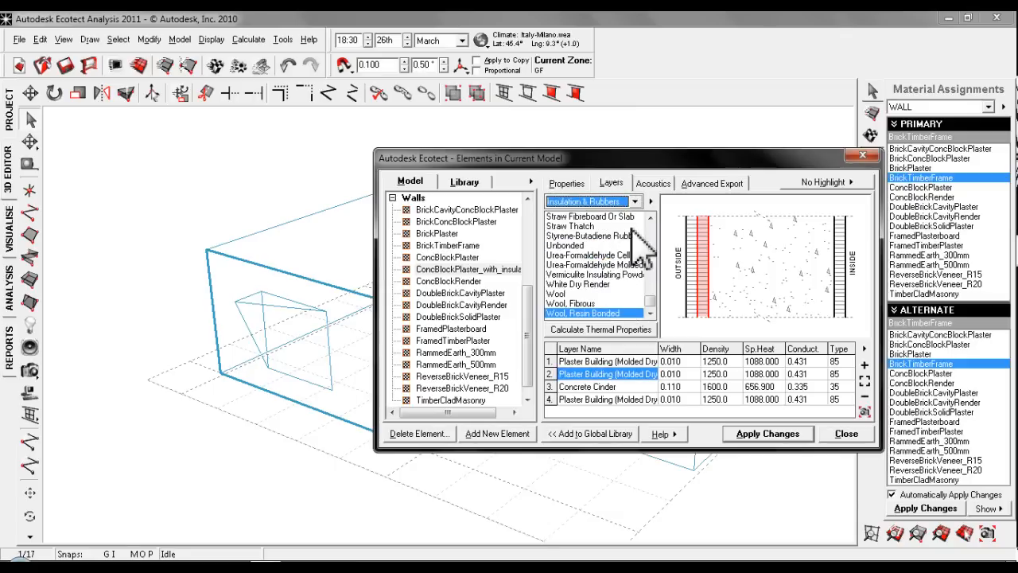
{"action": "left_click_drag", "start_coordinate": [654, 300], "coordinate": [659, 267]}
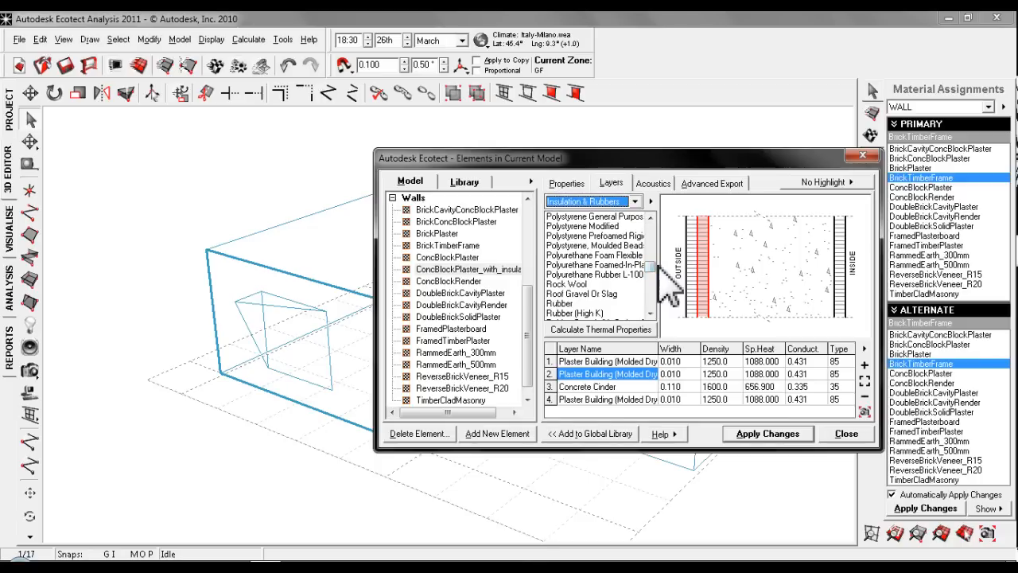
{"action": "left_click", "coordinate": [605, 245]}
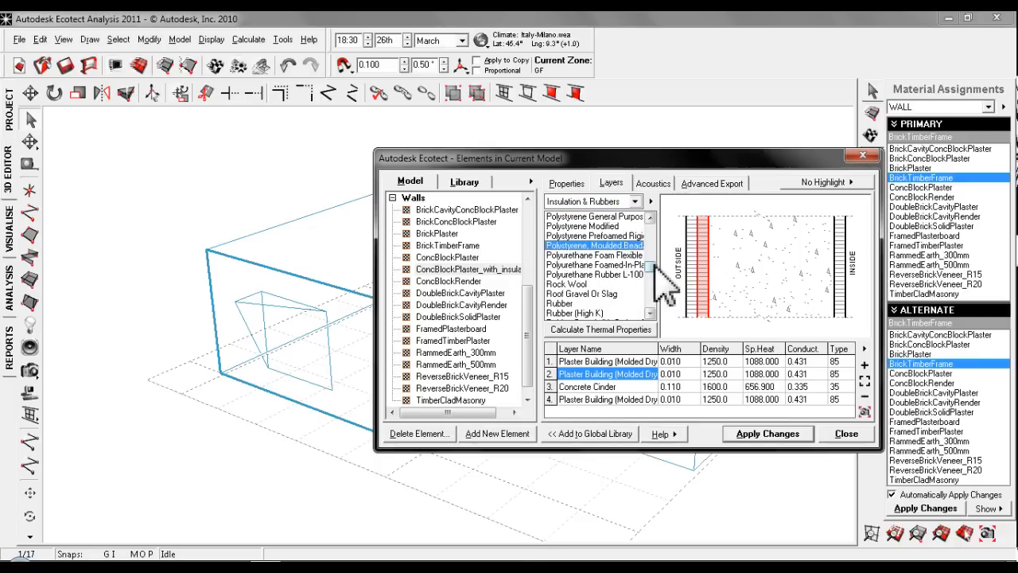
{"action": "scroll", "coordinate": [652, 274], "scroll_direction": "up", "scroll_amount": 1}
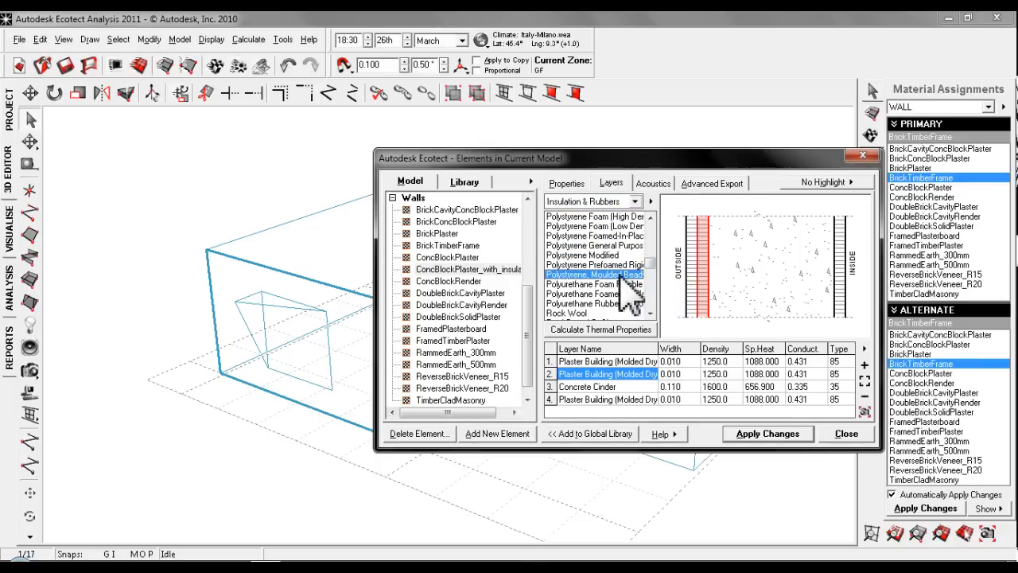
- Set the inserted second layer's width to 0.100 and the Concrete Cinder layer's width to 0.050
{"action": "left_click", "coordinate": [676, 376]}
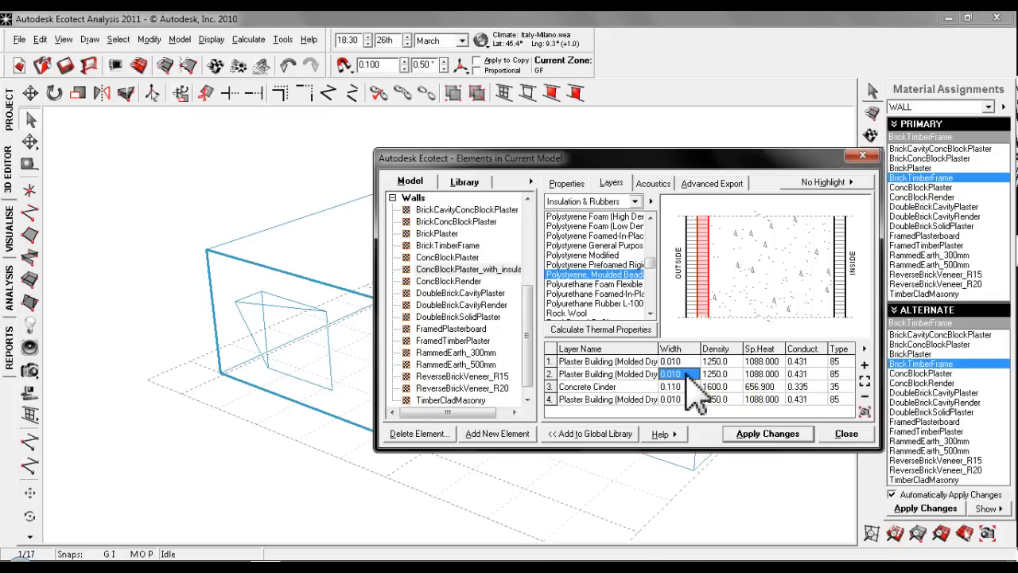
{"action": "key", "text": "BackSpace"}
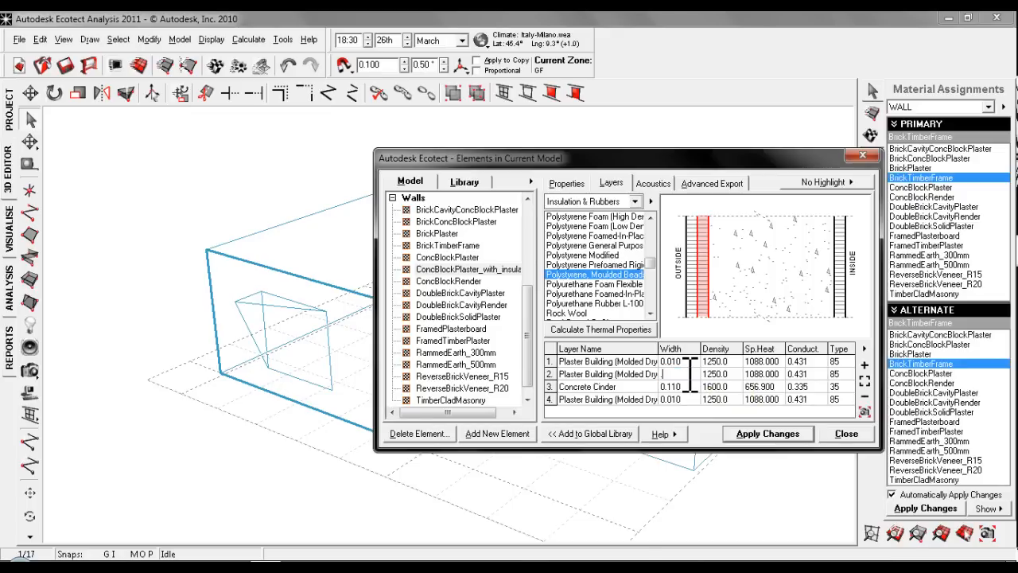
{"action": "left_click", "coordinate": [689, 389]}
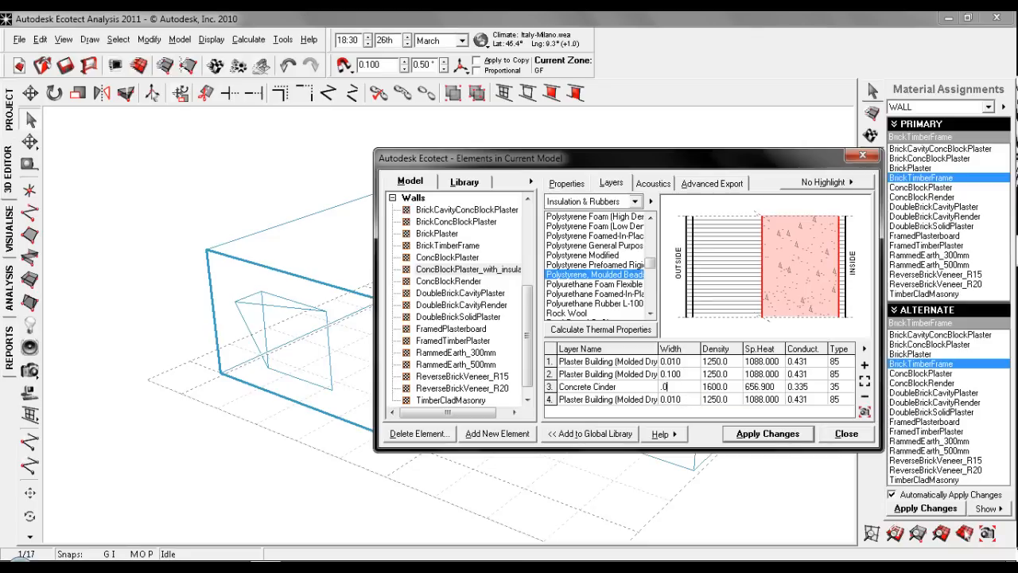
{"action": "left_click", "coordinate": [689, 377]}
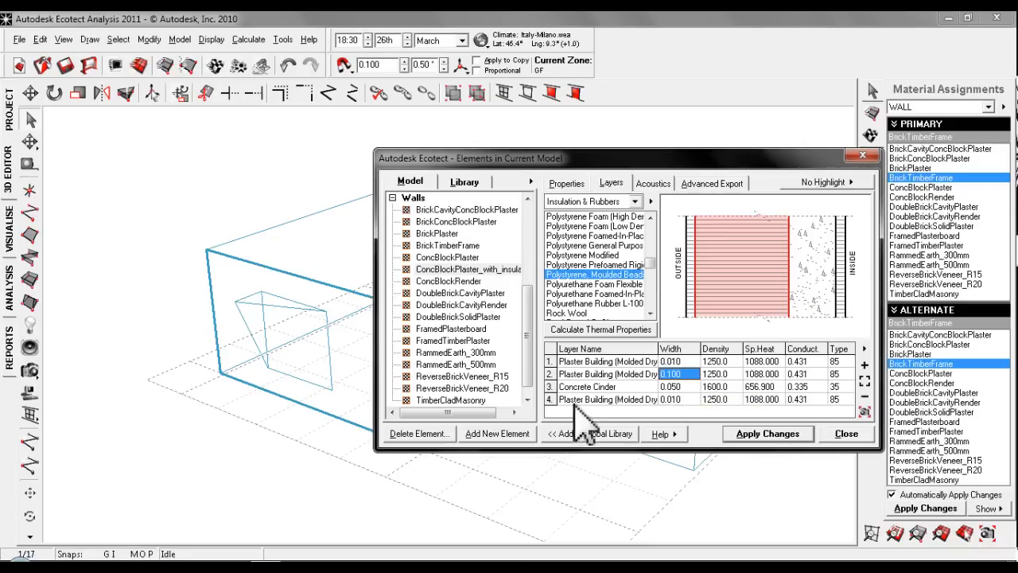
- Try a width of .001 for the second layer, compare with the element's properties, and return the width to 0.100
{"action": "left_click", "coordinate": [565, 183]}
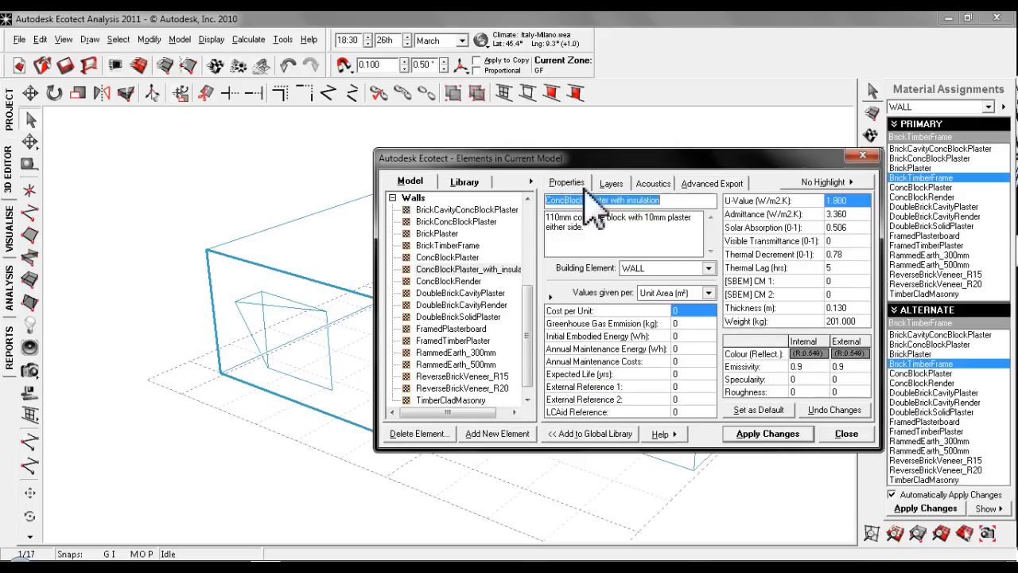
{"action": "left_click", "coordinate": [612, 184]}
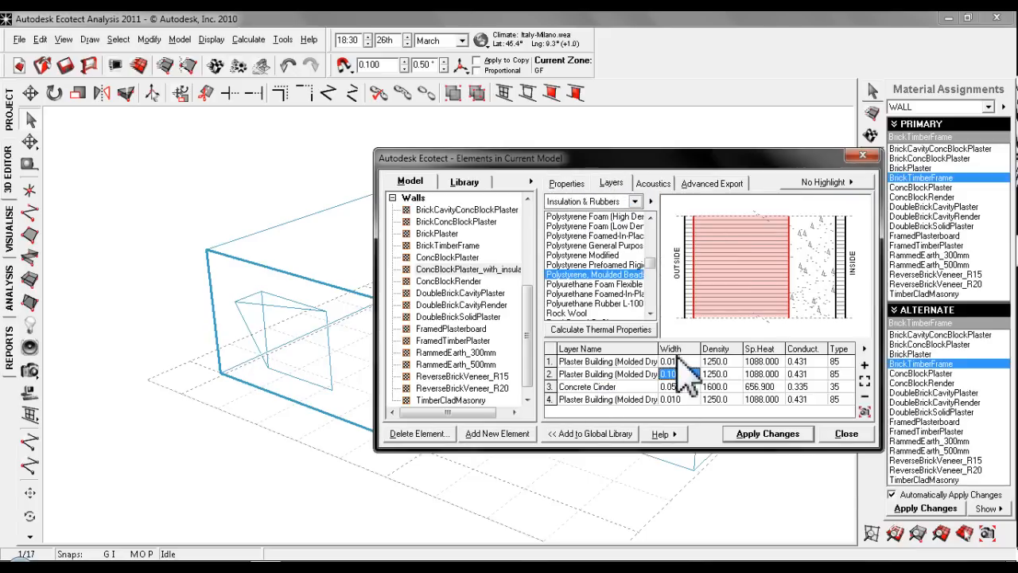
{"action": "left_click", "coordinate": [567, 185]}
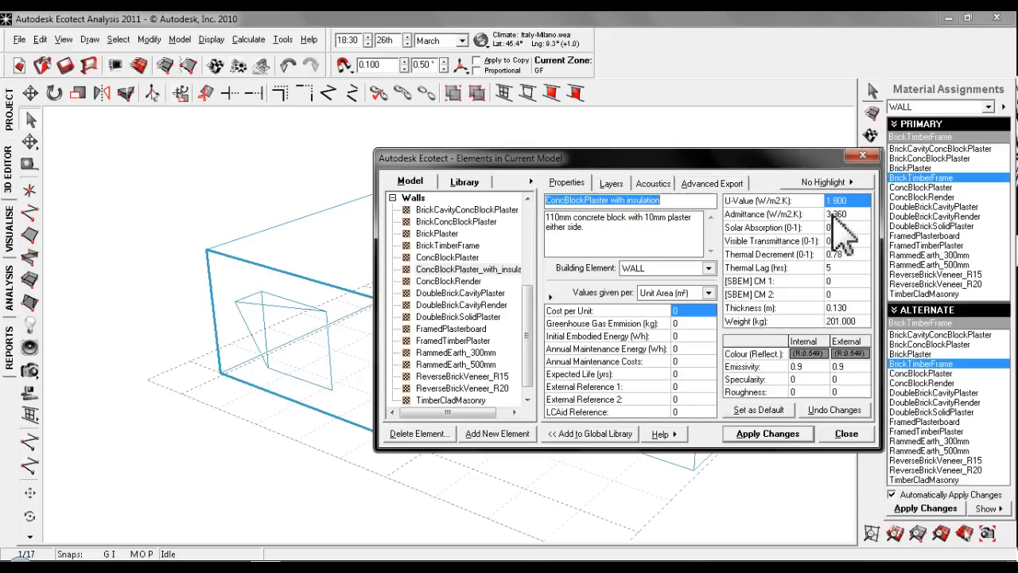
{"action": "left_click", "coordinate": [612, 185]}
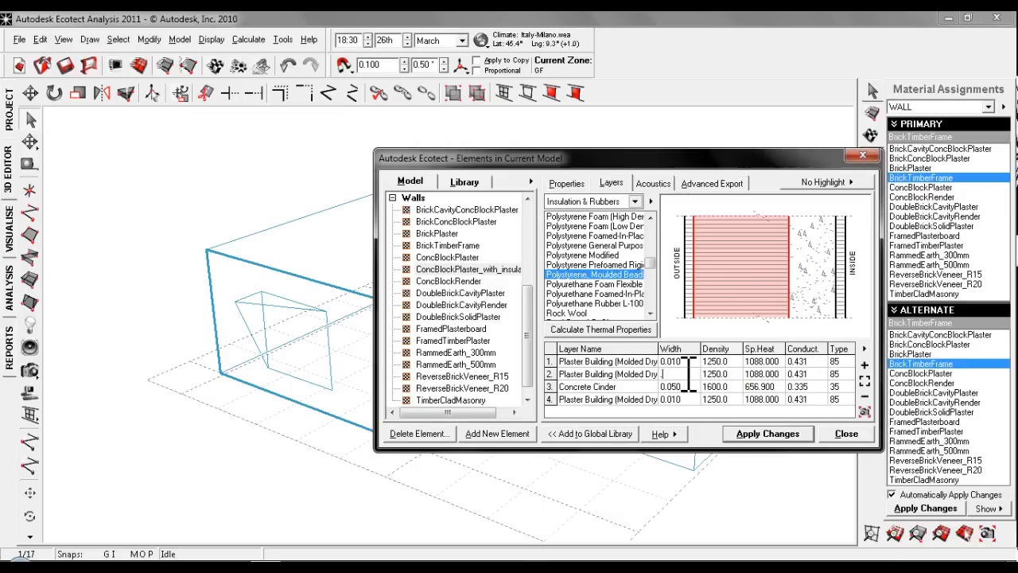
{"action": "left_click", "coordinate": [566, 184]}
{"action": "left_click", "coordinate": [611, 183]}
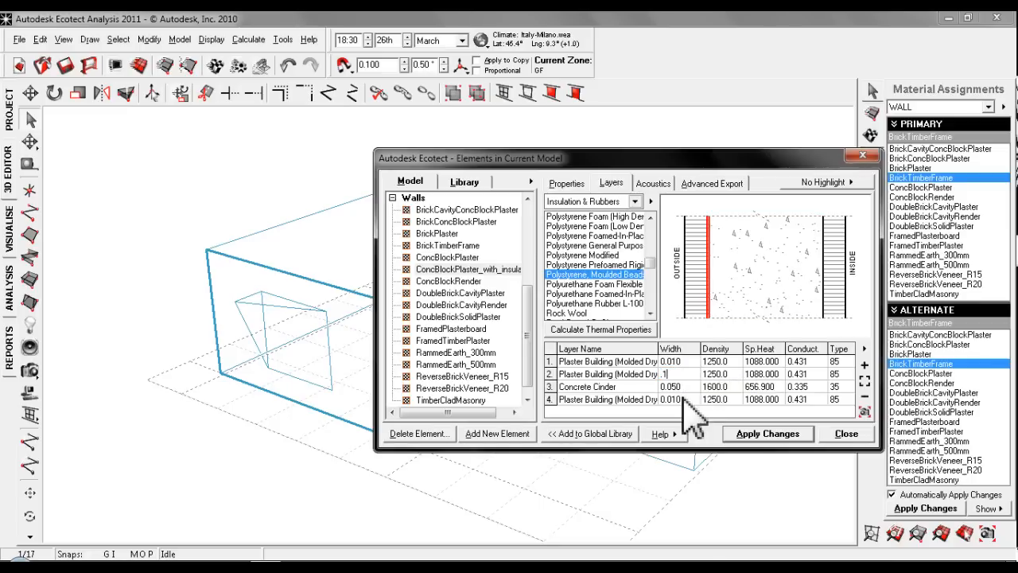
{"action": "key", "text": "Return"}
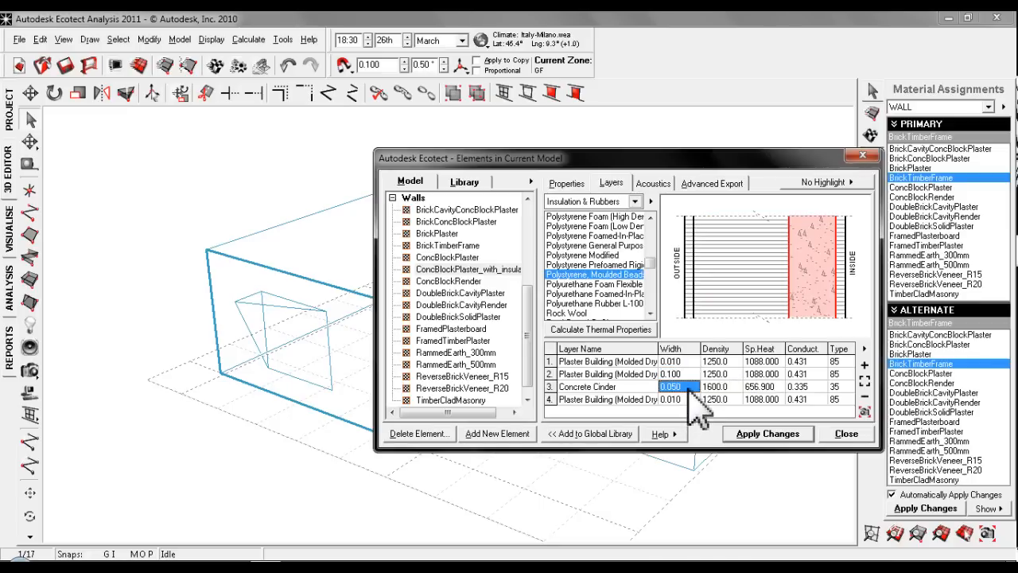
- Compare the insulated wall element's layer build-up with its thermal properties
{"action": "left_click", "coordinate": [567, 183]}
{"action": "left_click", "coordinate": [611, 183]}
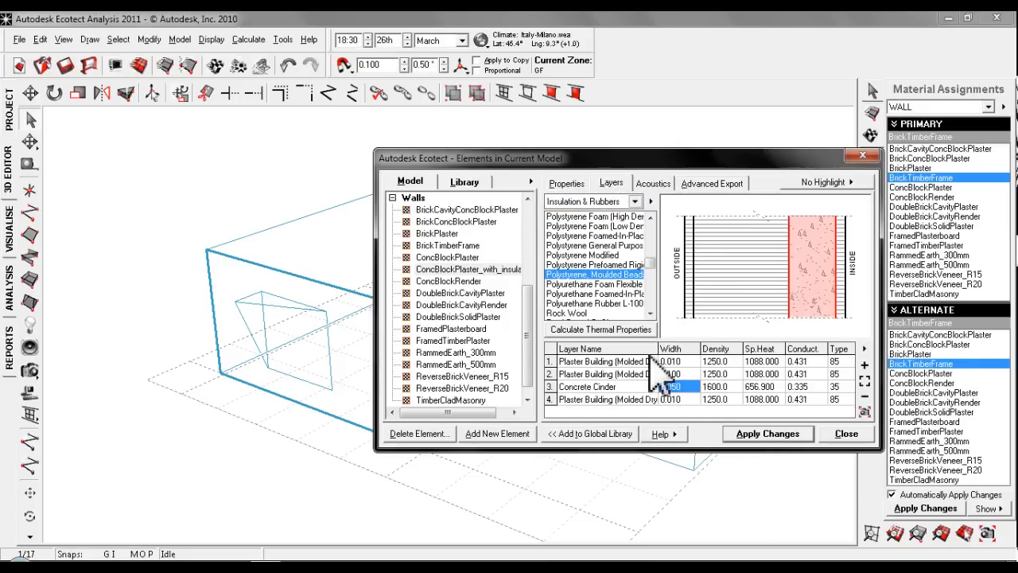
{"action": "left_click", "coordinate": [567, 183]}
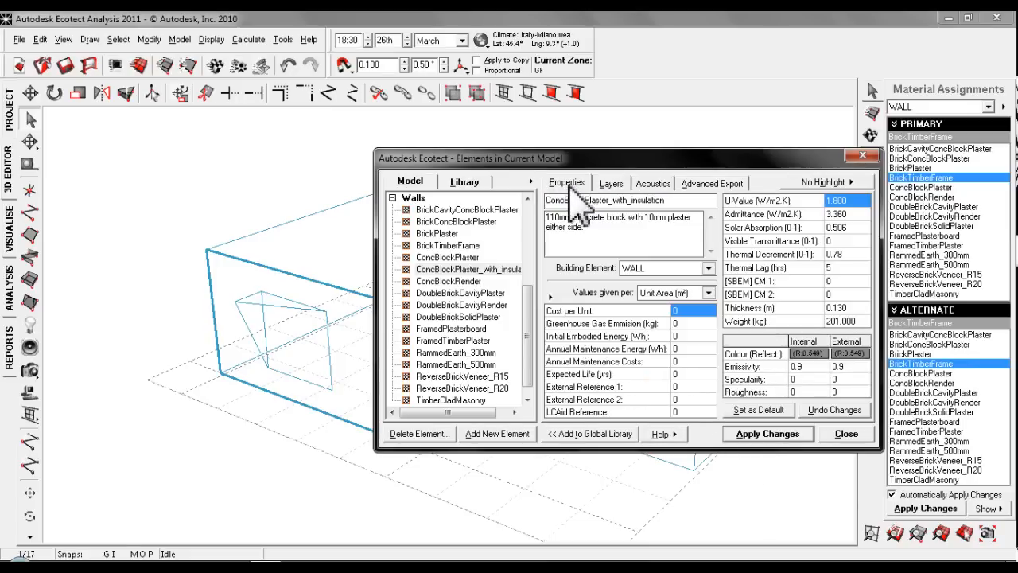
{"action": "left_click", "coordinate": [611, 183]}
- Set the second layer's width to 0.001, apply the change and check the element's properties
{"action": "left_click", "coordinate": [689, 374]}
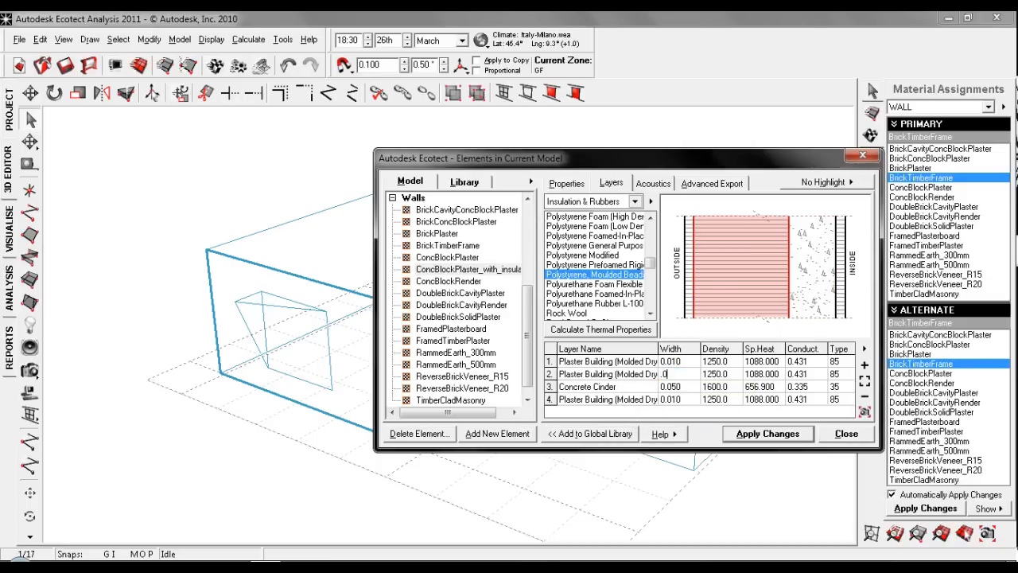
{"action": "left_click", "coordinate": [671, 386]}
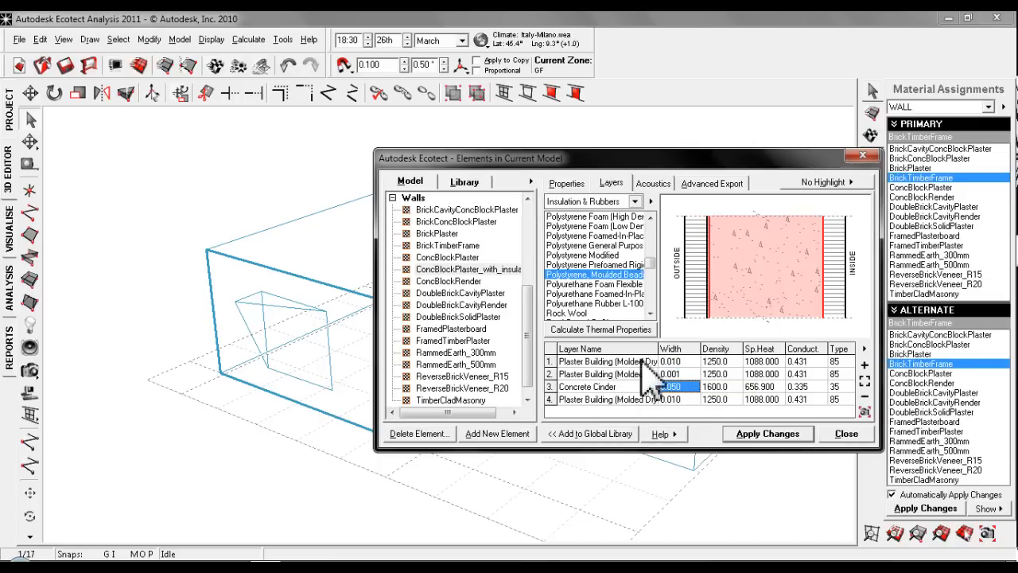
{"action": "left_click", "coordinate": [768, 435]}
{"action": "left_click", "coordinate": [566, 183]}
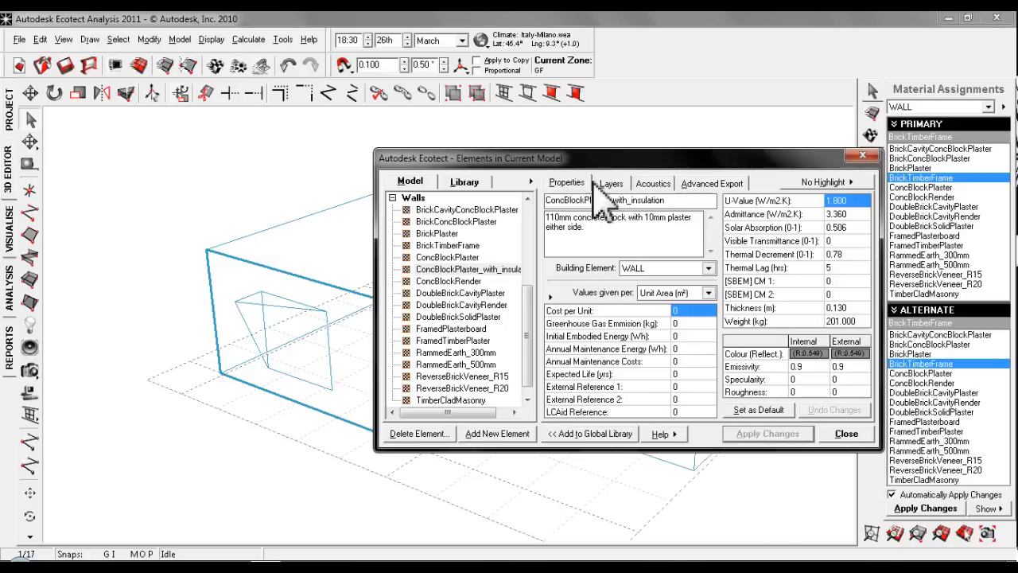
{"action": "left_click", "coordinate": [624, 183]}
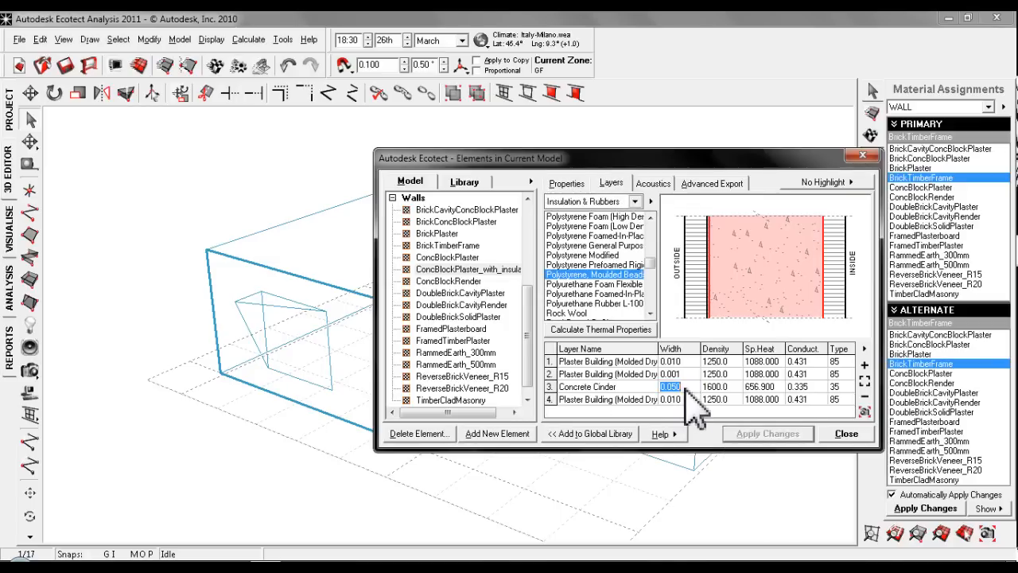
- Examine the second and Concrete Cinder layers' values, the element's acoustics and advanced export data, and the options of the moulded-bead polystyrene
{"action": "left_click", "coordinate": [686, 375]}
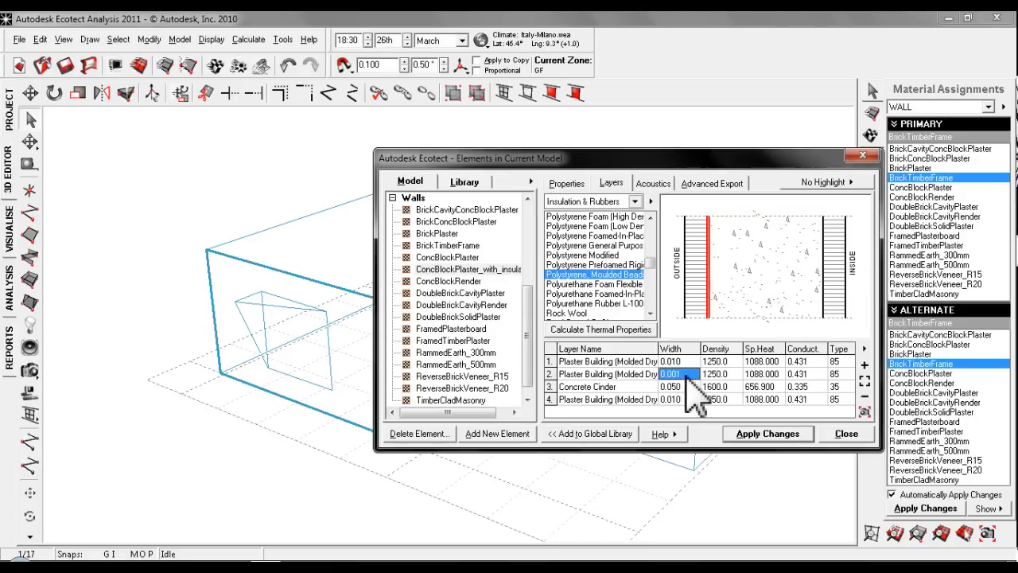
{"action": "left_click", "coordinate": [686, 387]}
{"action": "left_click", "coordinate": [685, 374]}
{"action": "left_click", "coordinate": [782, 388]}
{"action": "left_click", "coordinate": [798, 374]}
{"action": "left_click", "coordinate": [765, 373]}
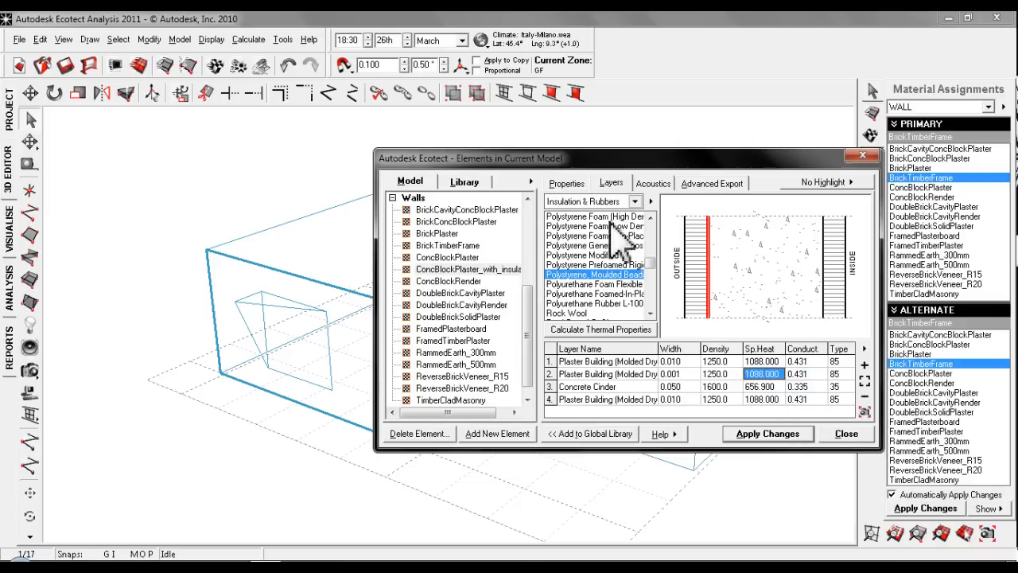
{"action": "left_click", "coordinate": [663, 186]}
{"action": "left_click", "coordinate": [616, 184]}
{"action": "left_click", "coordinate": [710, 184]}
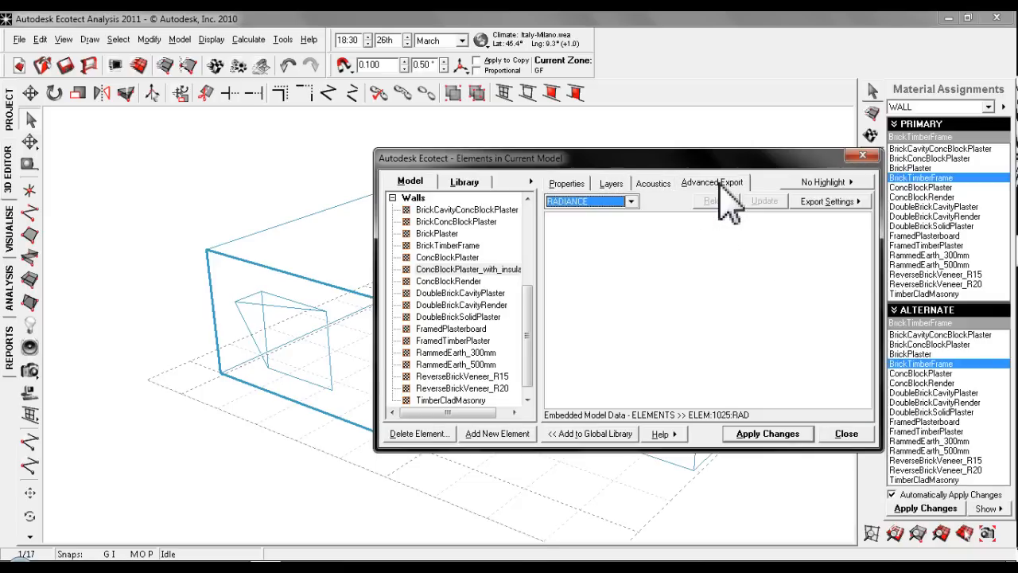
{"action": "left_click", "coordinate": [619, 187]}
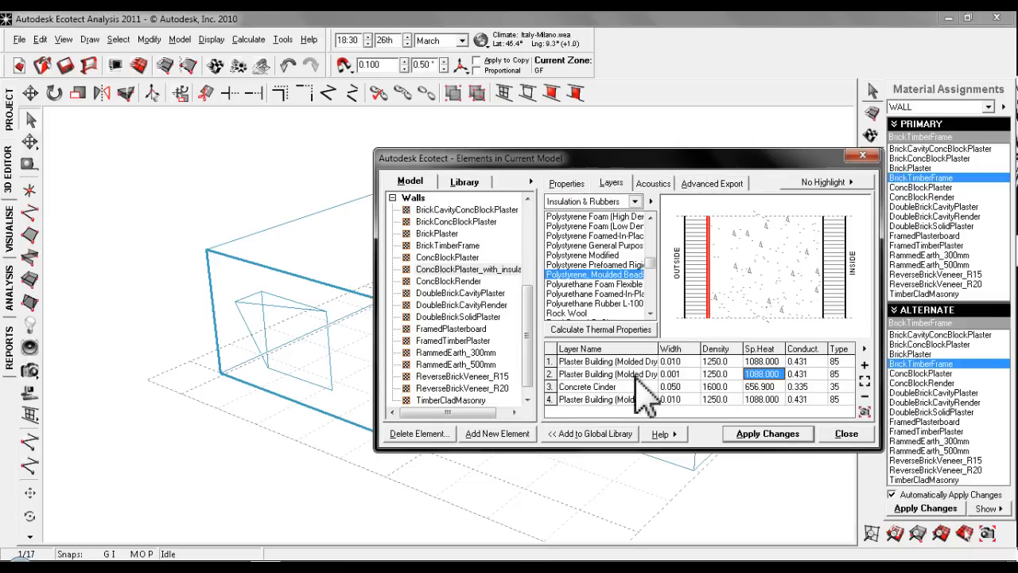
{"action": "left_click", "coordinate": [621, 375]}
{"action": "left_click", "coordinate": [567, 183]}
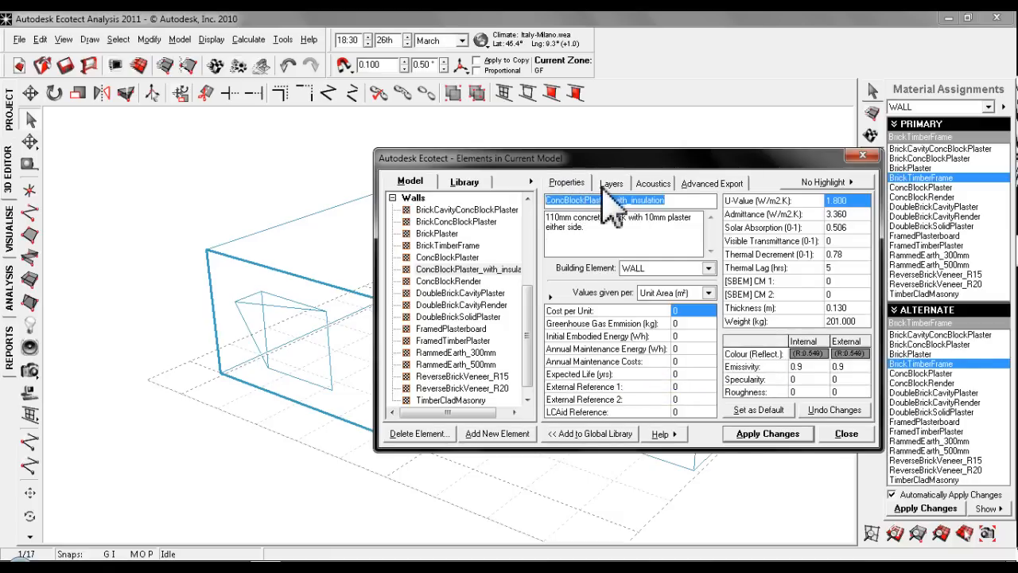
{"action": "left_click", "coordinate": [610, 183]}
{"action": "right_click", "coordinate": [591, 275]}
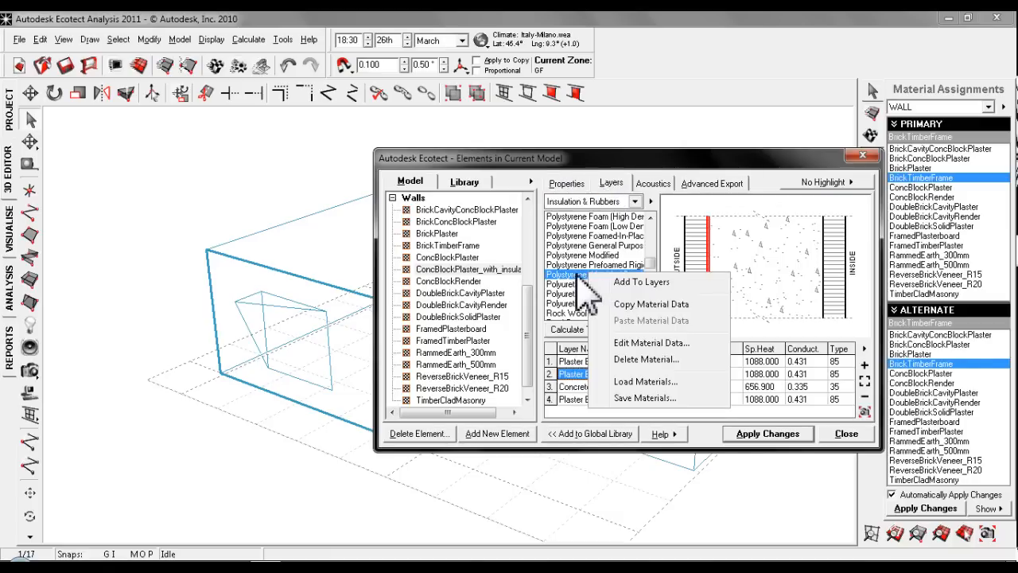
{"action": "key", "text": "Escape"}
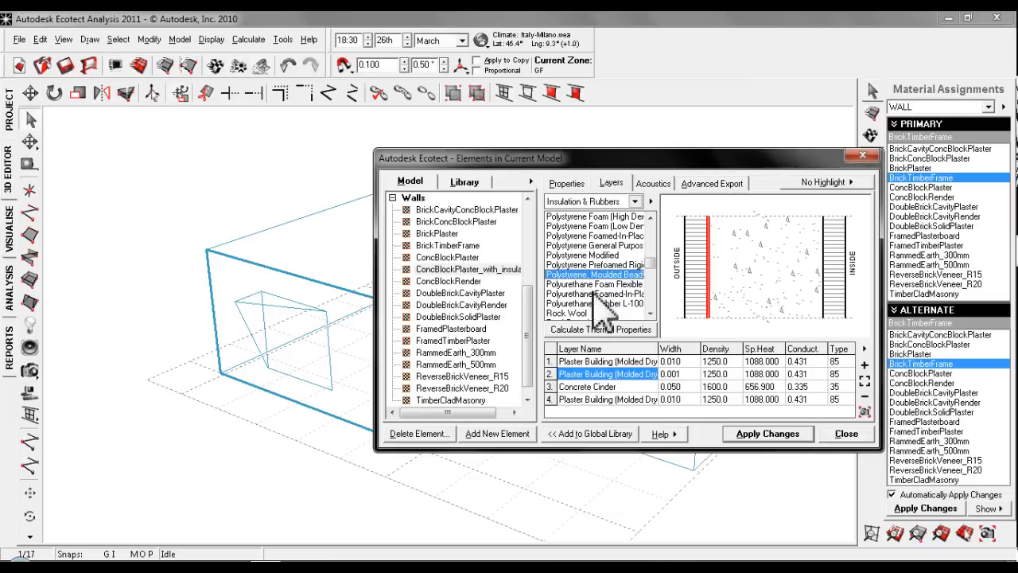
- Calculate the thermal properties of ConcBlockPlaster_with_insulation using the thin 0.001 second layer
{"action": "left_click", "coordinate": [593, 328]}
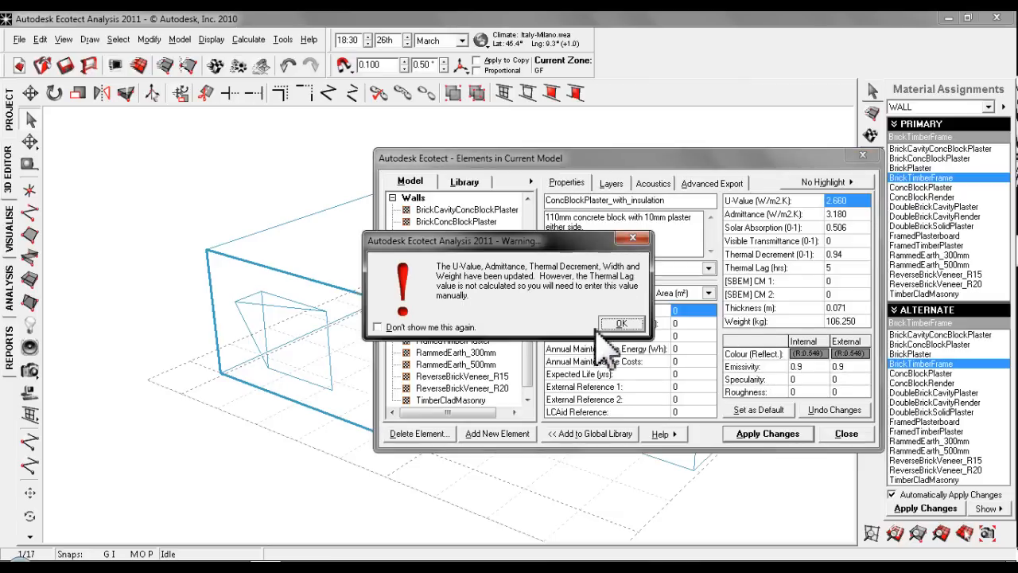
{"action": "left_click", "coordinate": [621, 325]}
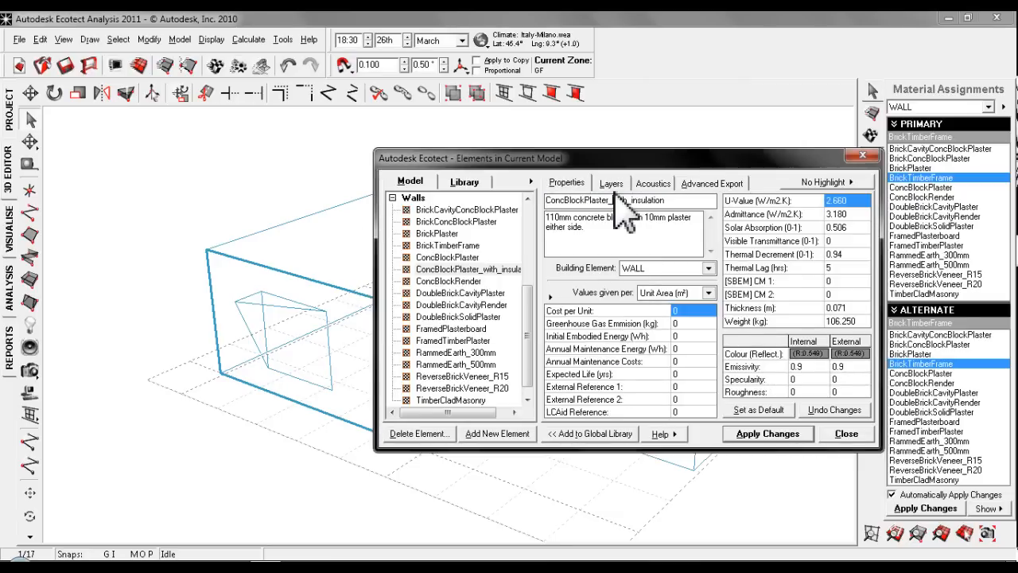
{"action": "left_click", "coordinate": [612, 186]}
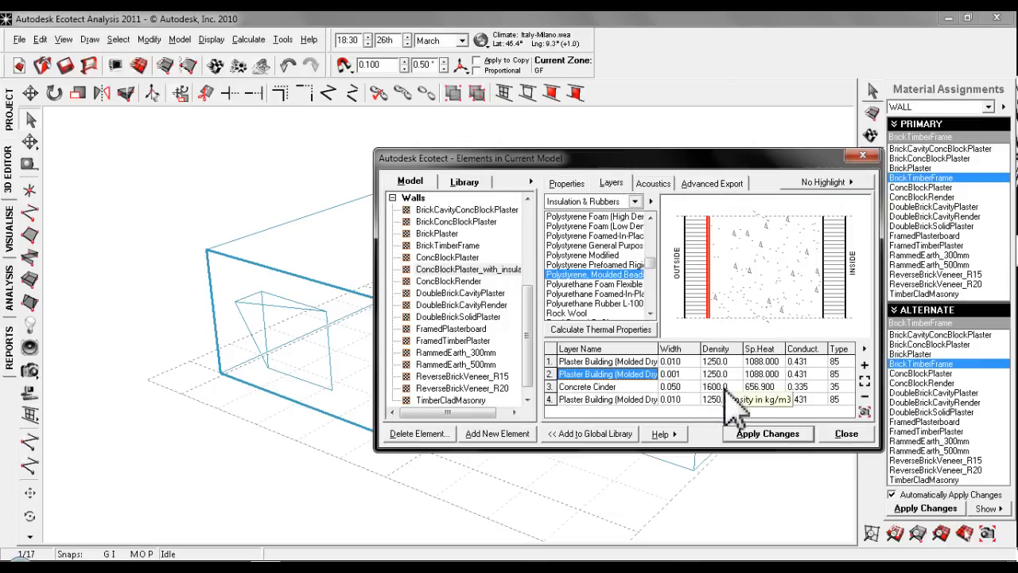
- Try a width of .01 for the second layer, and change it to 0.100
{"action": "left_click", "coordinate": [675, 377]}
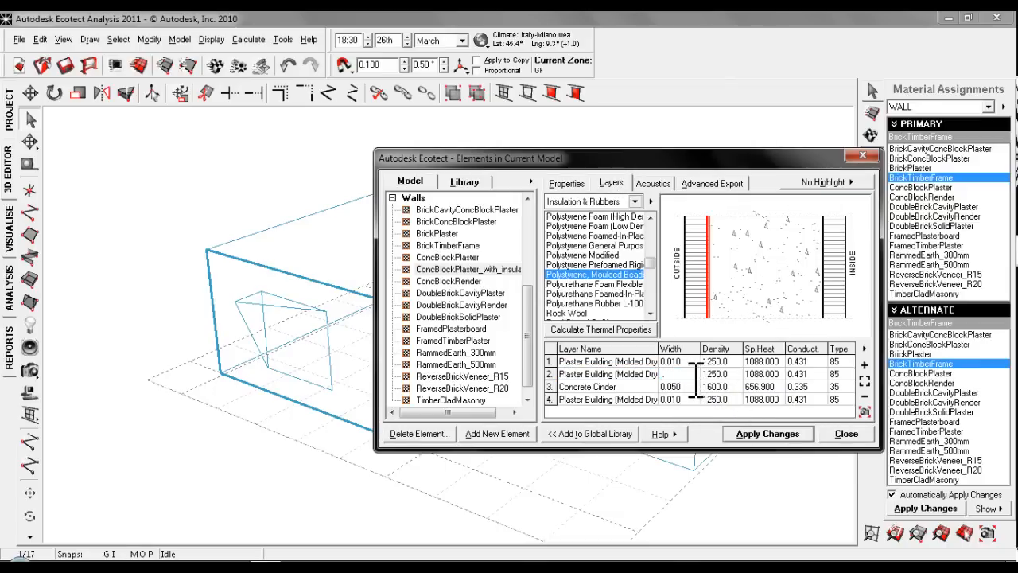
{"action": "left_click", "coordinate": [624, 387]}
{"action": "left_click", "coordinate": [636, 373]}
{"action": "left_click", "coordinate": [678, 378]}
{"action": "key", "text": "BackSpace"}
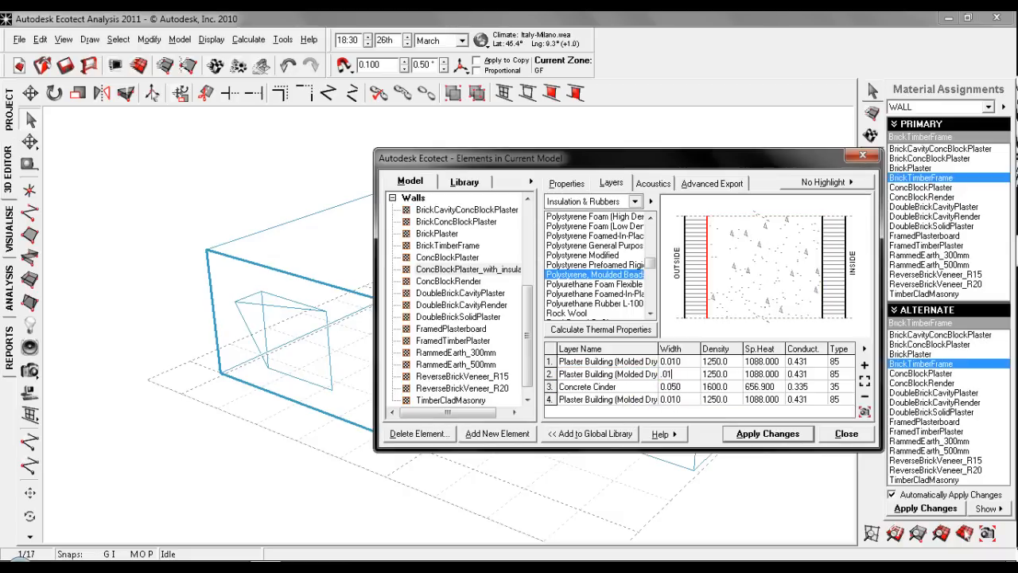
{"action": "type", "text": ".01"}
{"action": "key", "text": "Return"}
{"action": "left_click", "coordinate": [694, 377]}
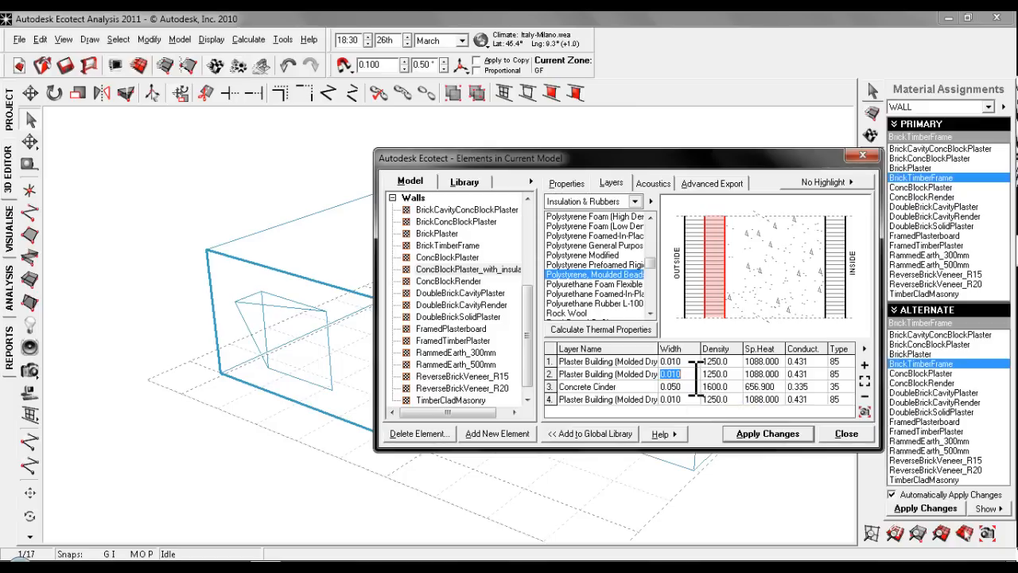
{"action": "type", "text": ".1"}
{"action": "key", "text": "Return"}
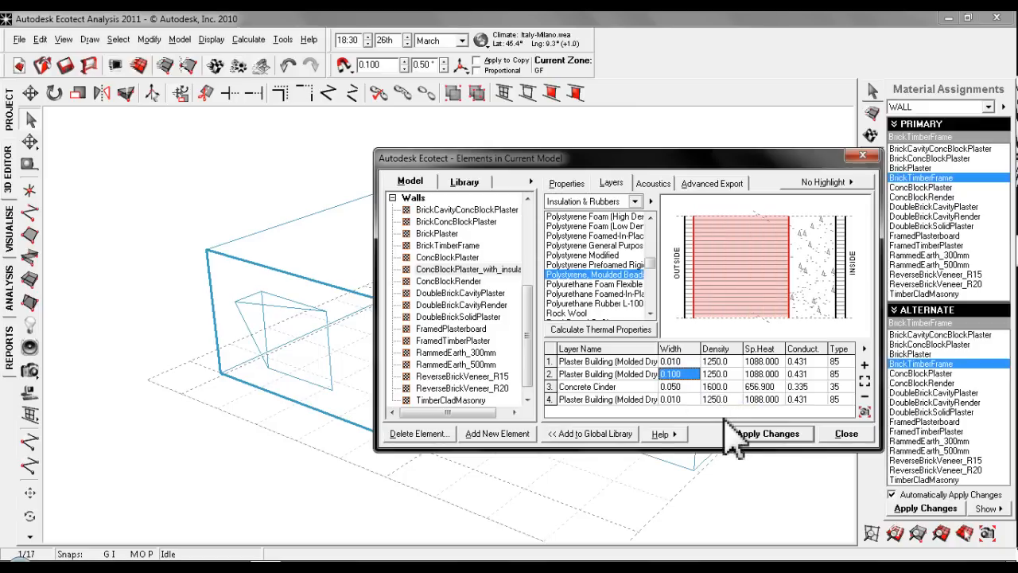
- Apply the new layer width and recalculate the thermal properties of ConcBlockPlaster_with_insulation
{"action": "left_click", "coordinate": [759, 436]}
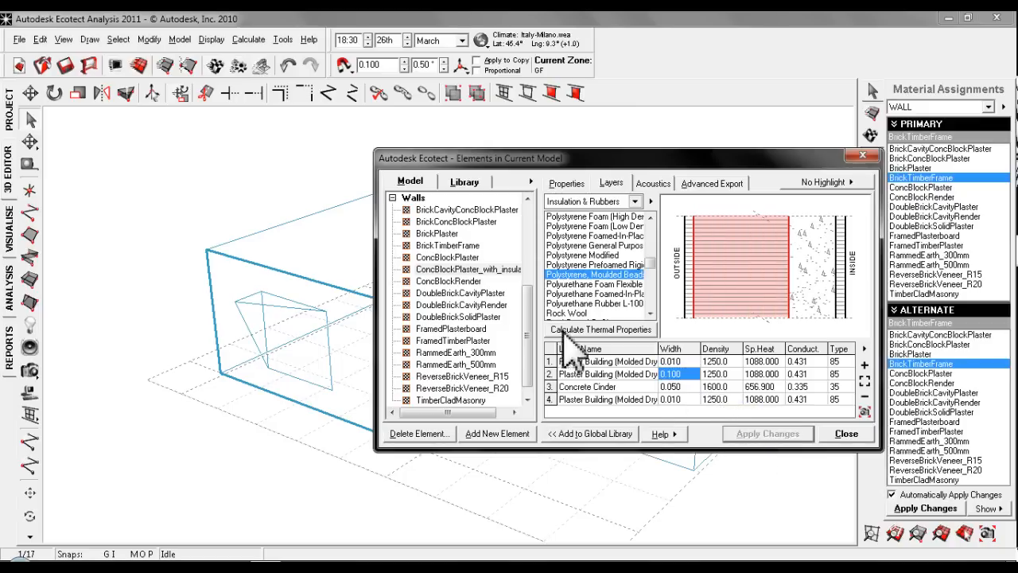
{"action": "left_click", "coordinate": [602, 331]}
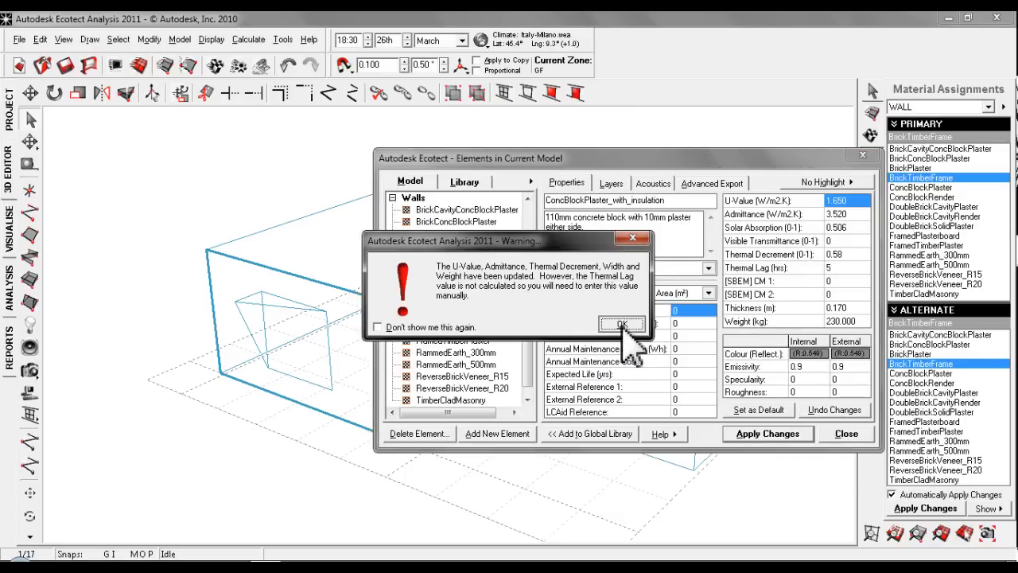
{"action": "left_click", "coordinate": [622, 325]}
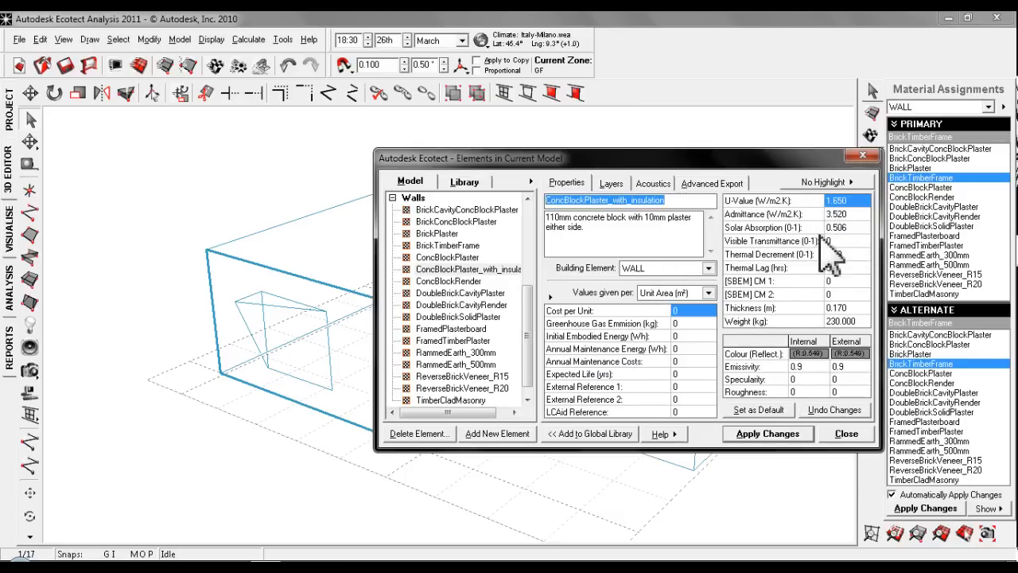
{"action": "left_click", "coordinate": [611, 184]}
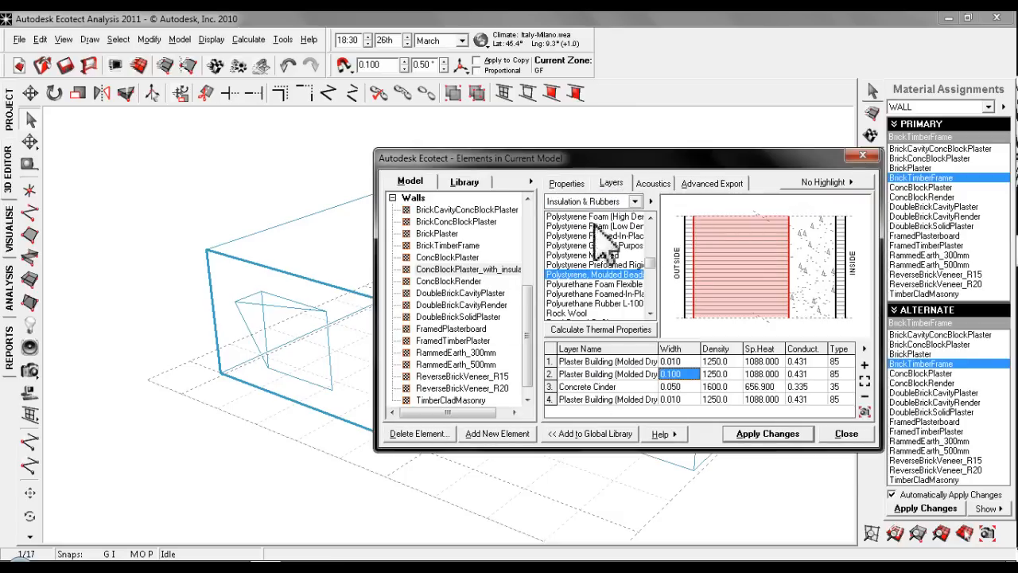
- Apply the recalculated element changes and assign ConcBlockPlaster_with_insulation to the selected wall
{"action": "left_click", "coordinate": [768, 436]}
{"action": "left_click", "coordinate": [846, 434]}
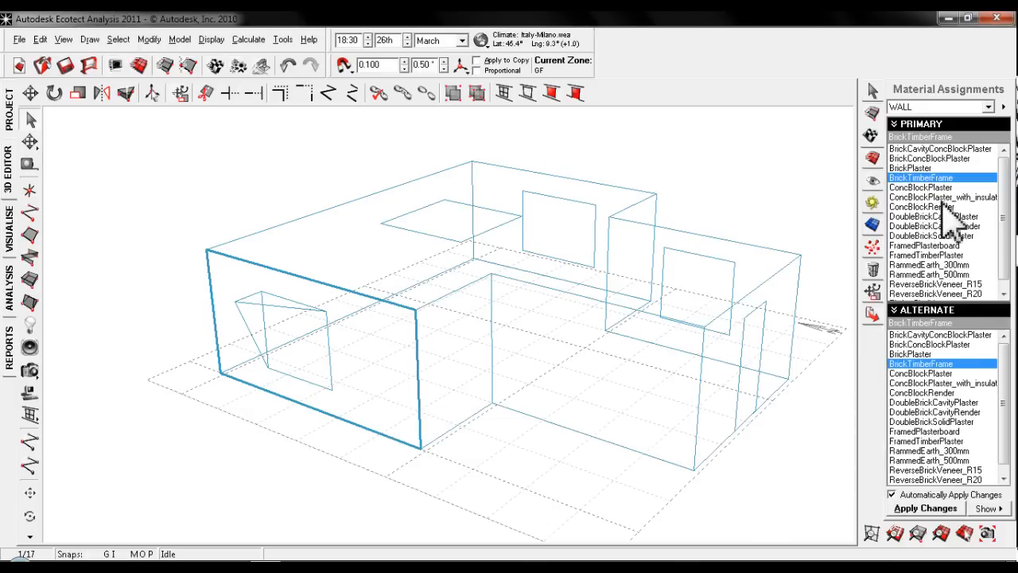
{"action": "left_click", "coordinate": [965, 198]}
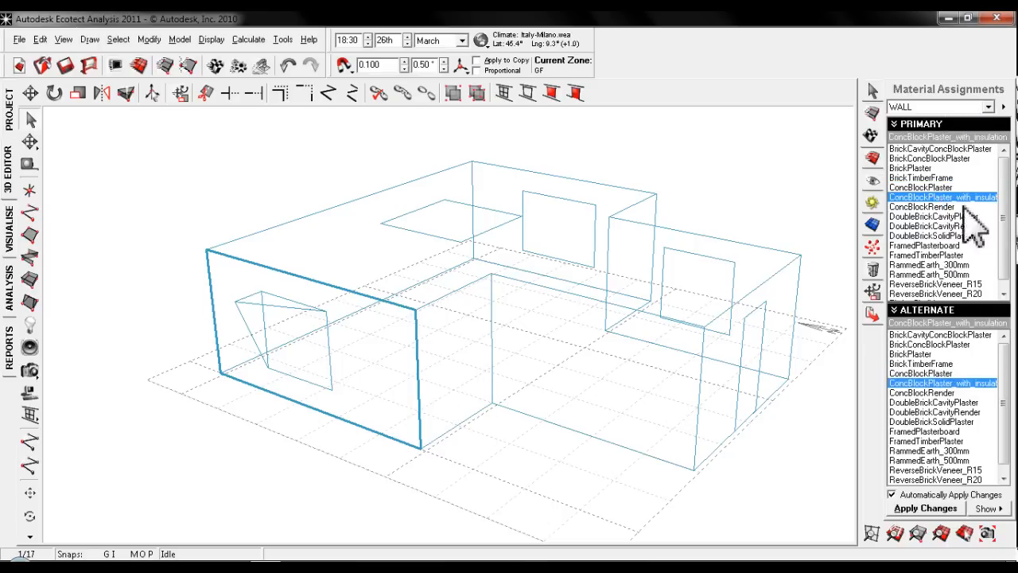
{"action": "left_click", "coordinate": [494, 388]}
{"action": "left_click", "coordinate": [456, 428]}
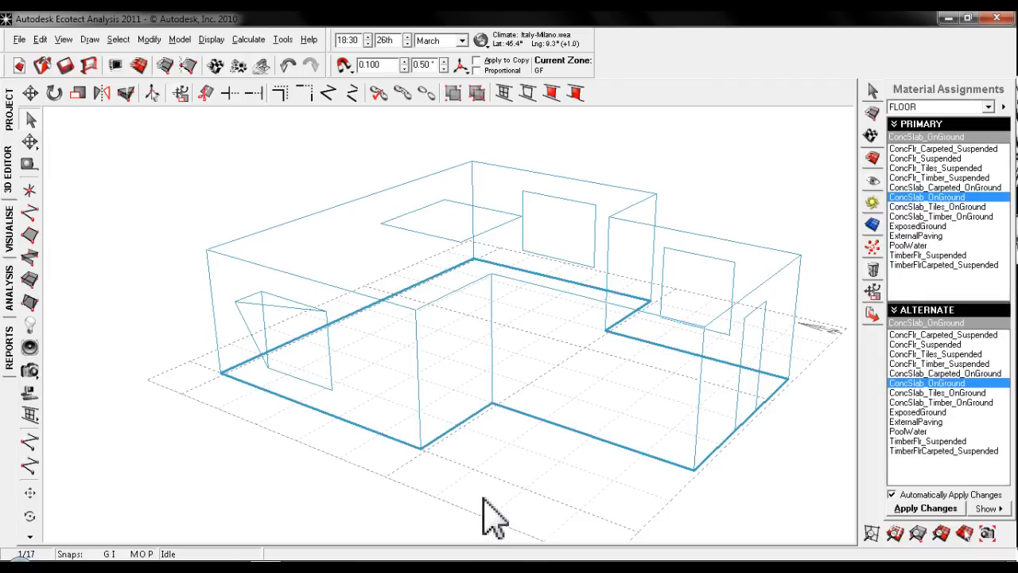
{"action": "key", "text": "ctrl+a"}
{"action": "left_click", "coordinate": [969, 107]}
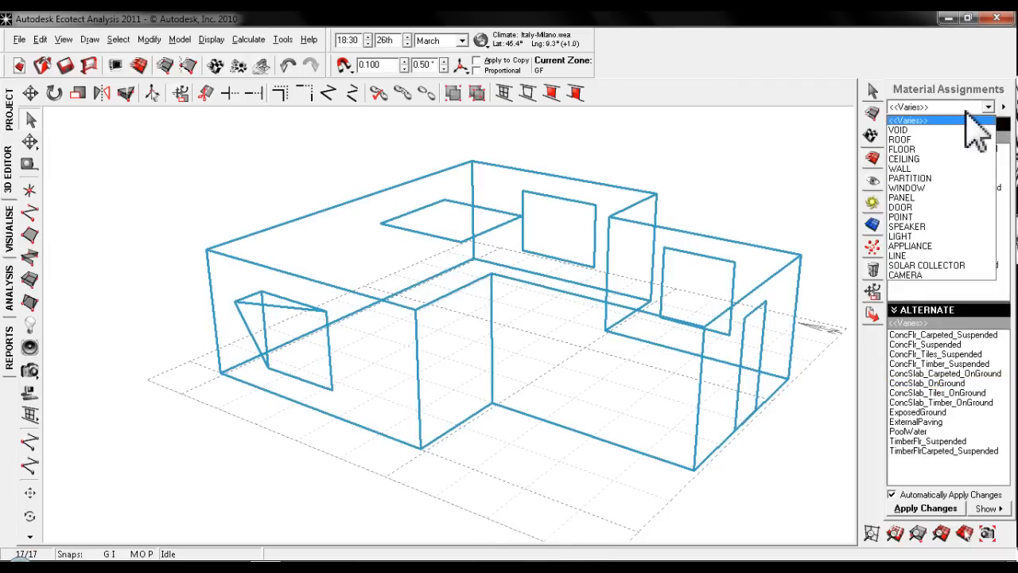
{"action": "left_click", "coordinate": [923, 169]}
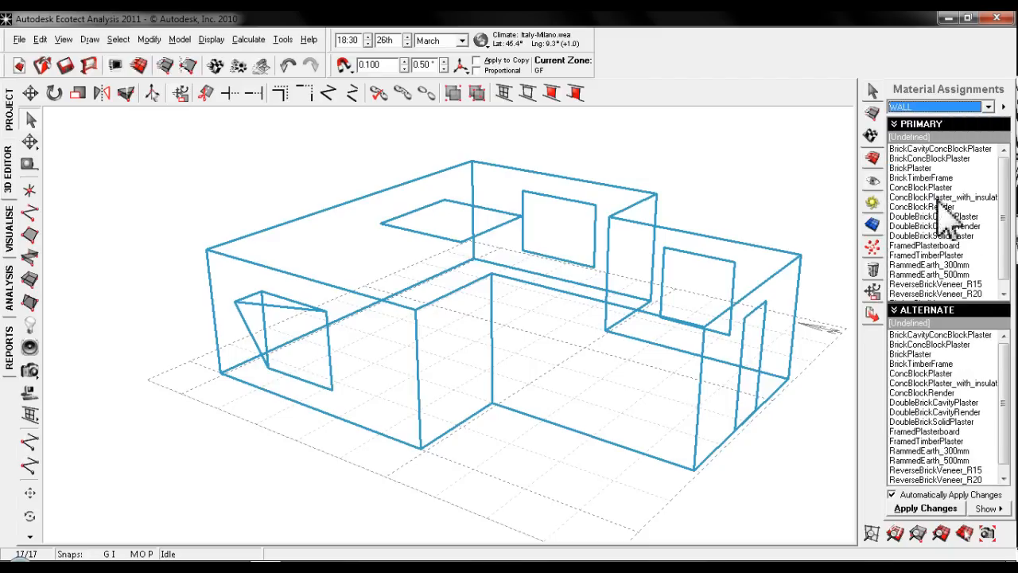
{"action": "left_click", "coordinate": [706, 486]}
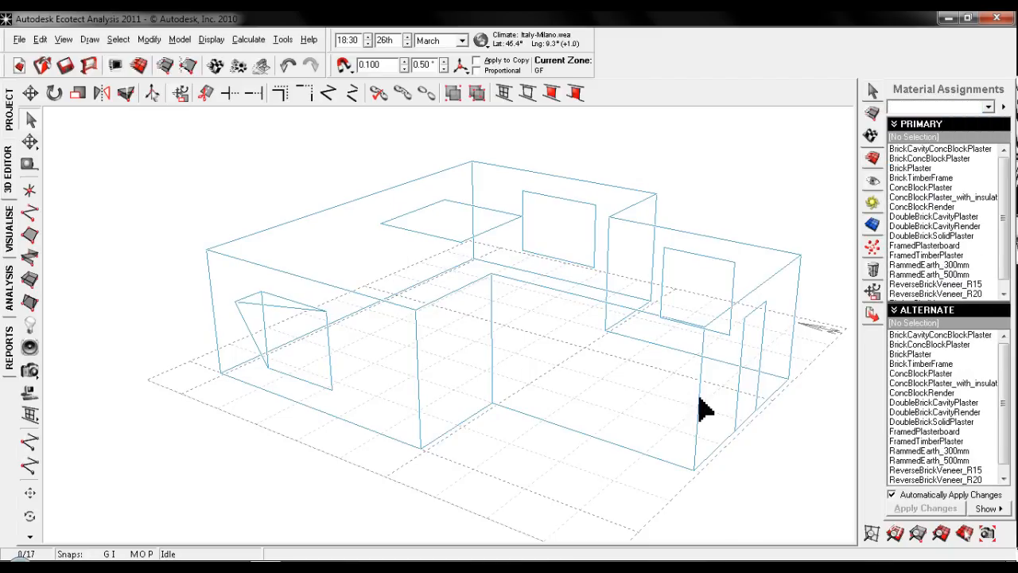
- Select every object in the model and assign them the WALL element type with the ConcBlockPlaster_with_insulation material
{"action": "key", "text": "ctrl+a"}
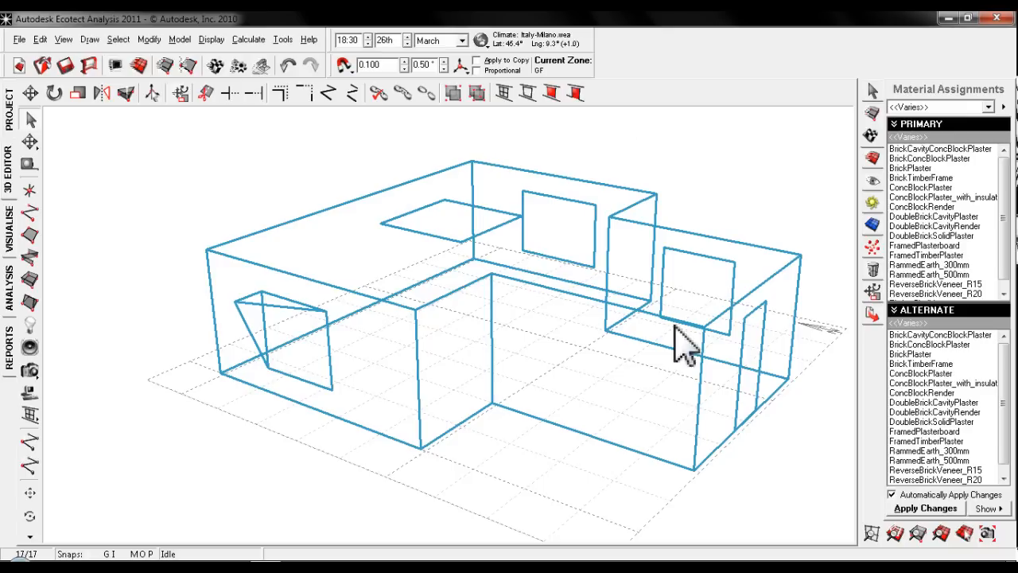
{"action": "left_click", "coordinate": [967, 107]}
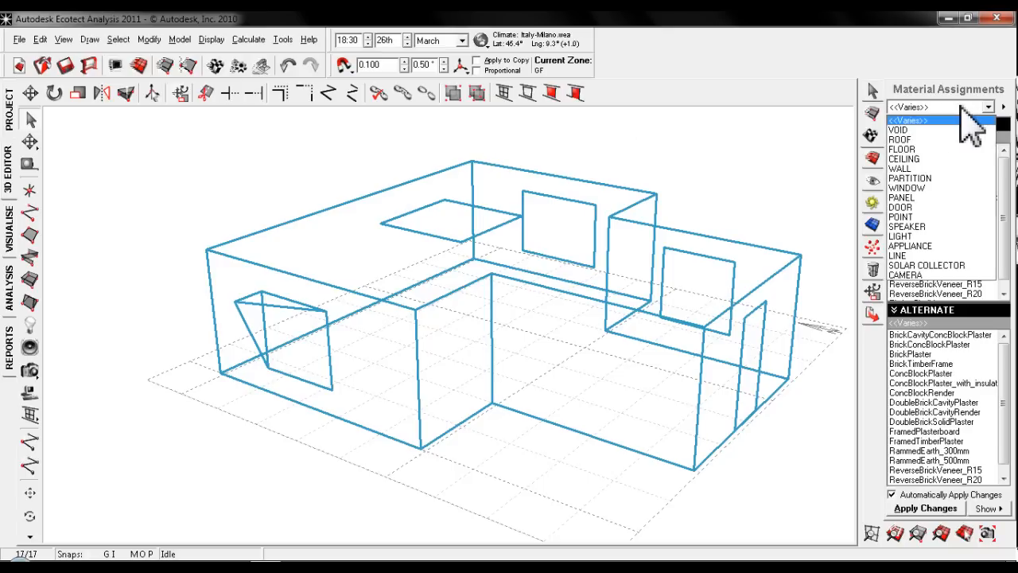
{"action": "left_click", "coordinate": [918, 169]}
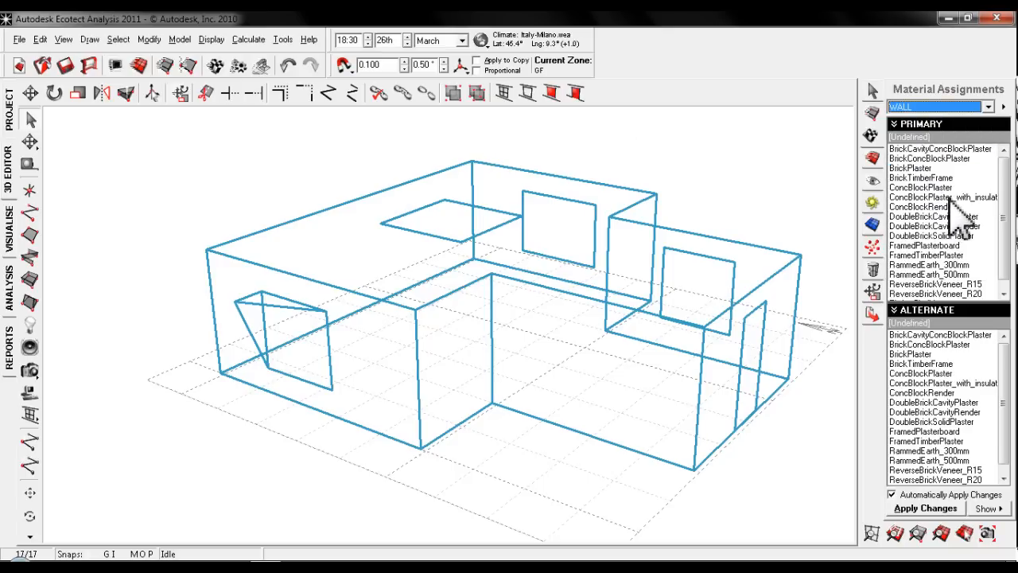
{"action": "left_click", "coordinate": [943, 198]}
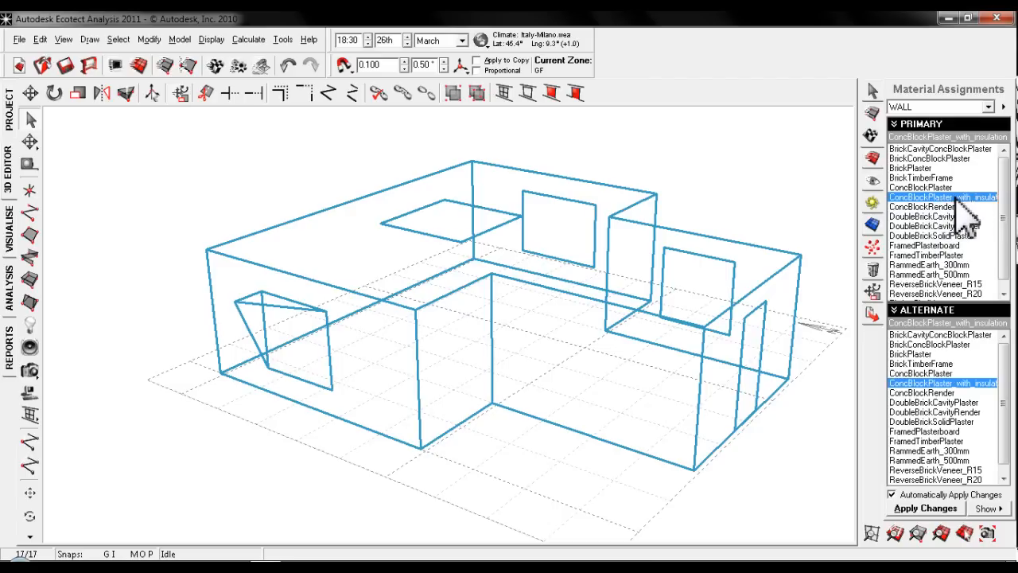
{"action": "double_click", "coordinate": [959, 199]}
{"action": "left_click", "coordinate": [724, 429]}
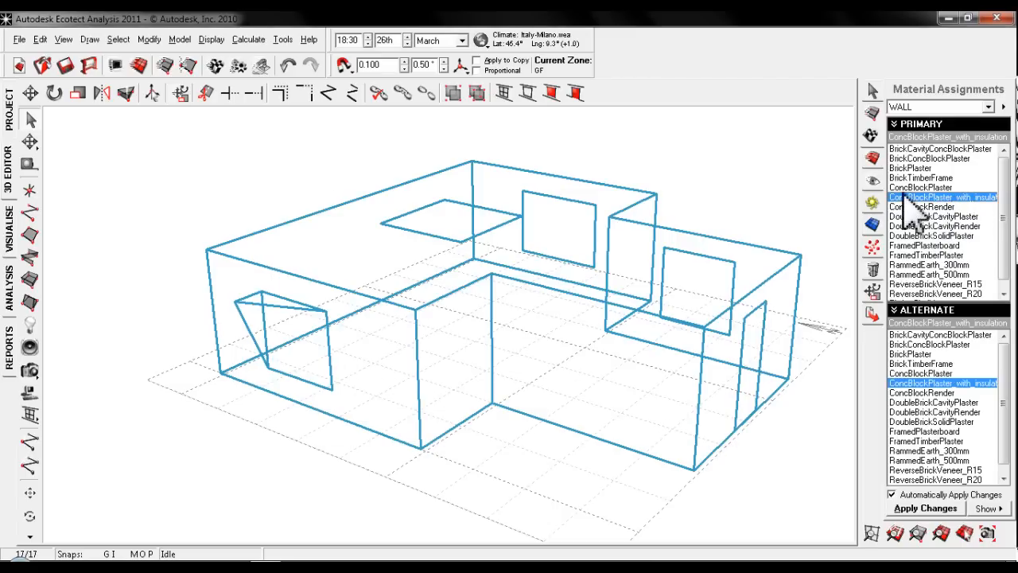
- Select the overlapping wall, roof and floor surfaces in turn and examine their current material assignments
{"action": "right_click", "coordinate": [907, 198]}
{"action": "left_click", "coordinate": [915, 203]}
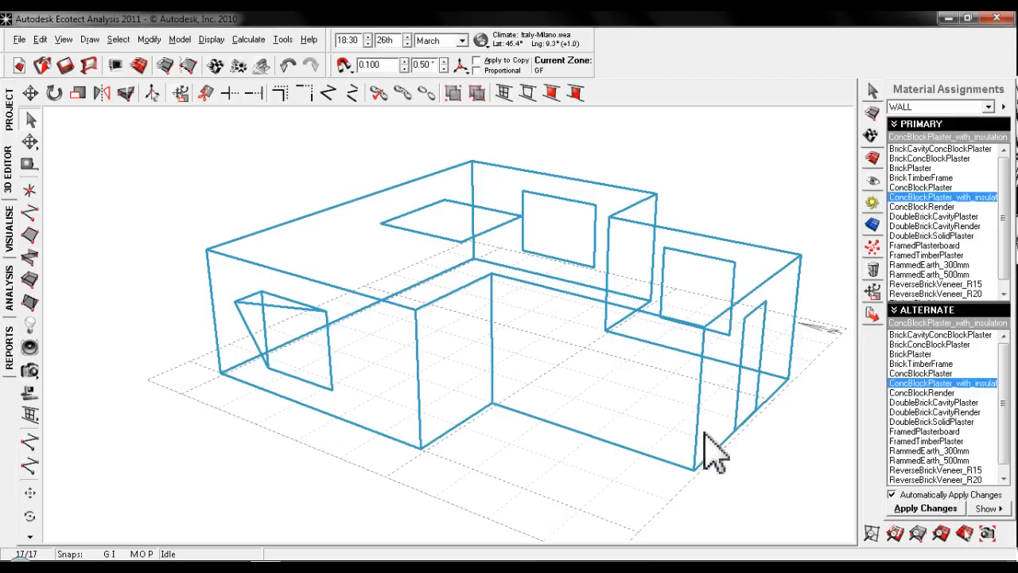
{"action": "left_click", "coordinate": [716, 448]}
{"action": "left_click", "coordinate": [537, 296]}
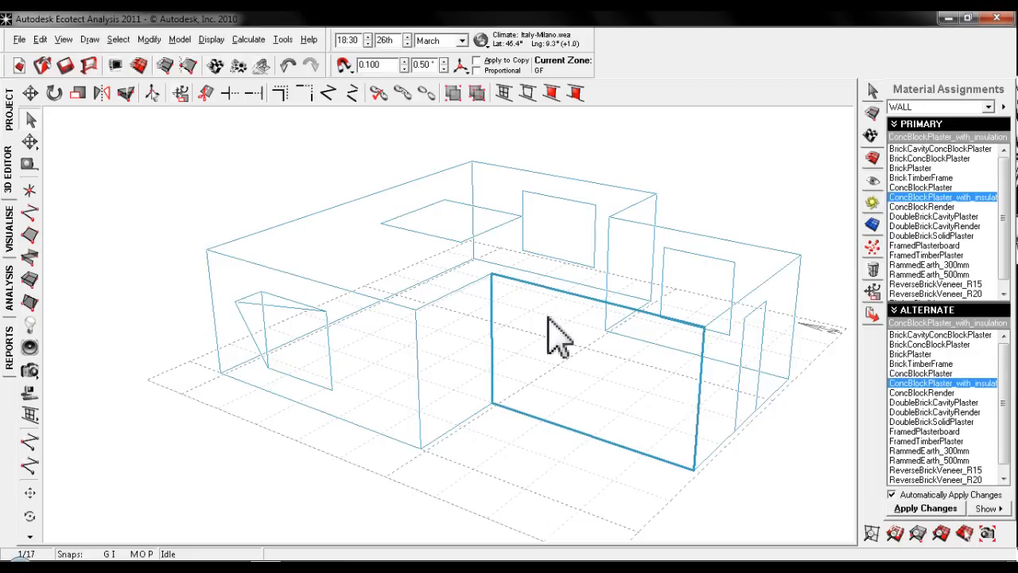
{"action": "left_click", "coordinate": [548, 317]}
{"action": "key", "text": "space"}
{"action": "key", "text": "space"}
{"action": "key", "text": "space"}
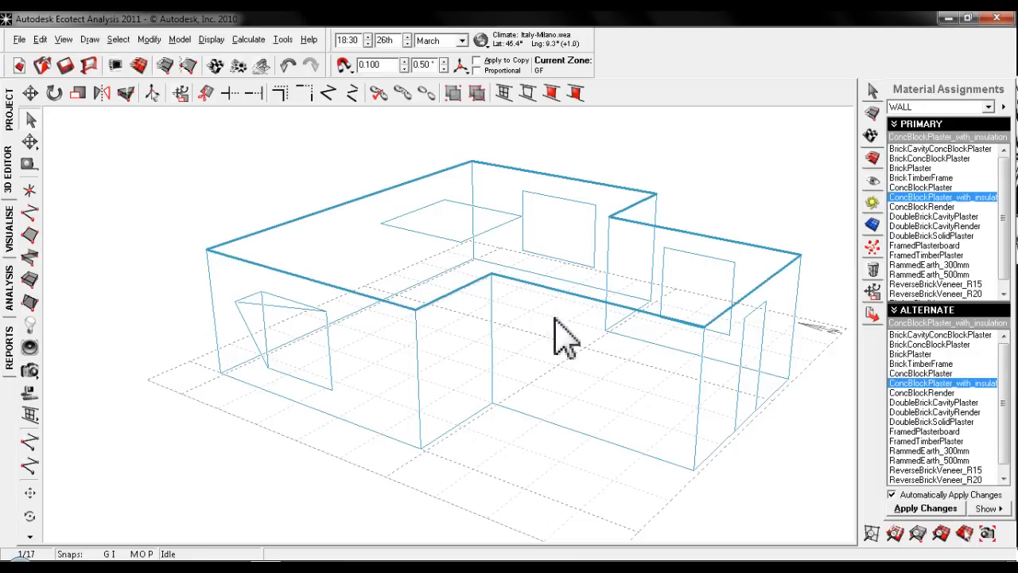
{"action": "left_click", "coordinate": [781, 437]}
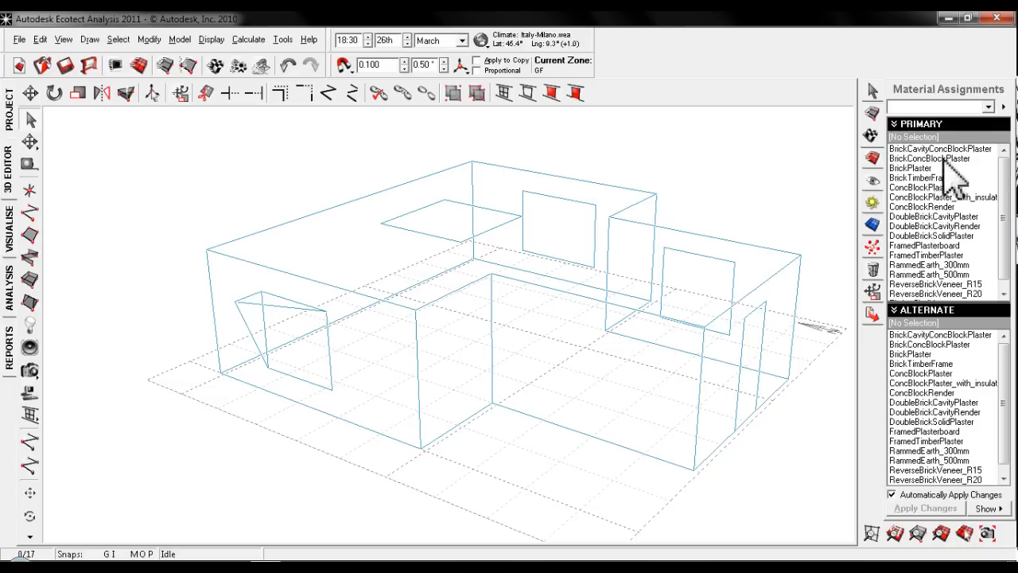
{"action": "left_click", "coordinate": [708, 366]}
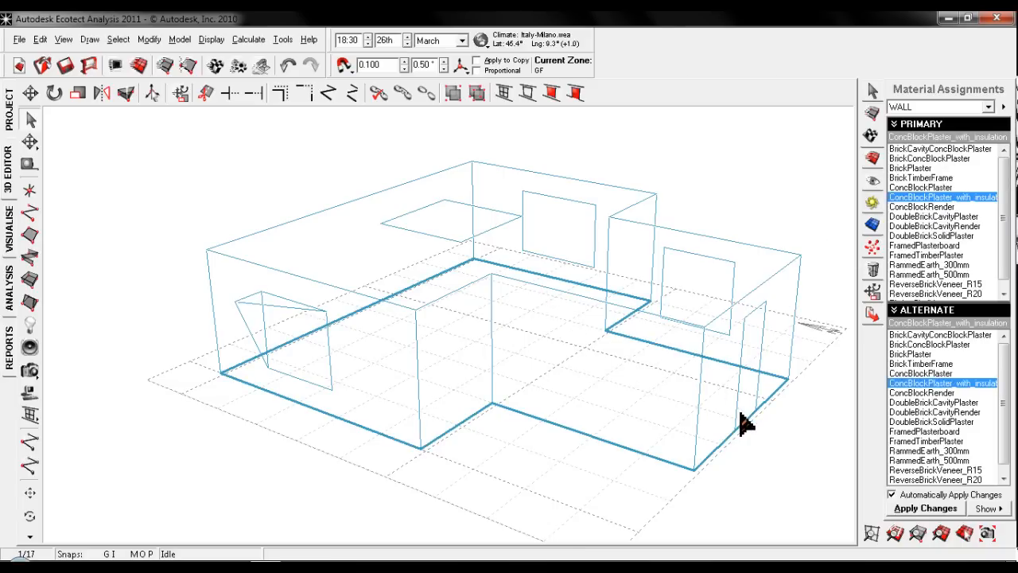
{"action": "key", "text": "space"}
{"action": "left_click", "coordinate": [751, 482]}
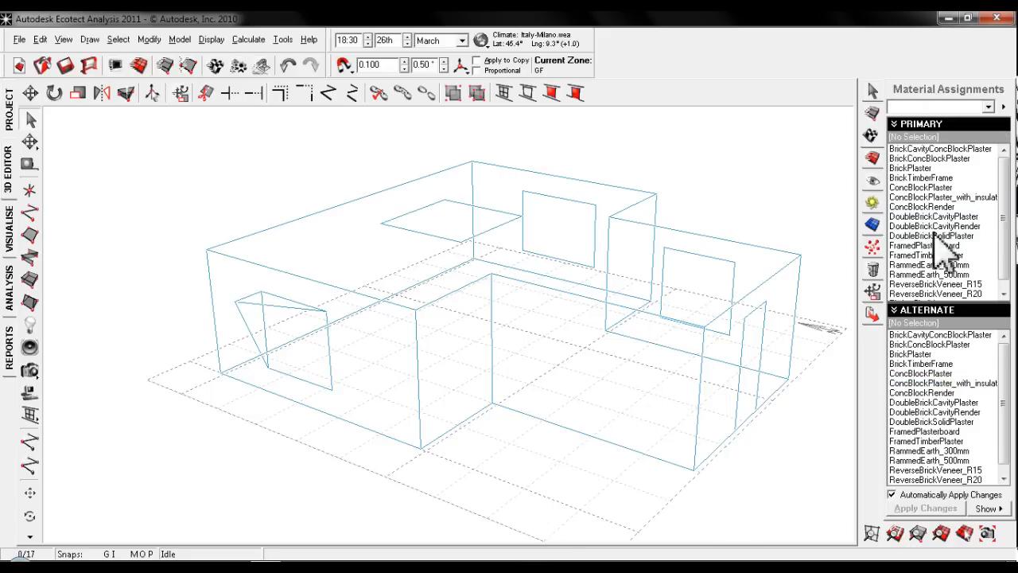
- Select the roof surface and assign it the ROOF element type with the ClayTiledRoof material
{"action": "left_click", "coordinate": [443, 298]}
{"action": "key", "text": "space"}
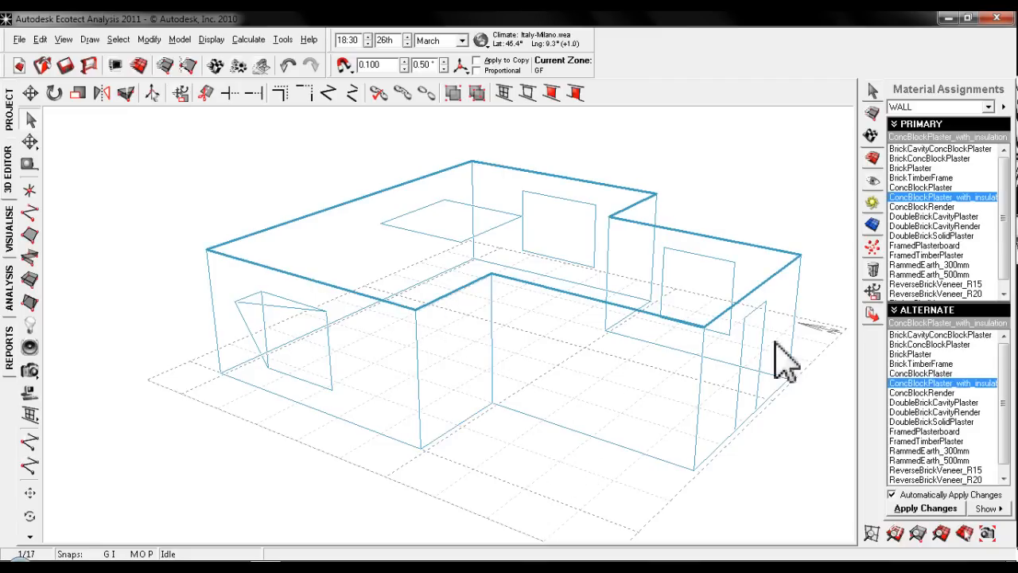
{"action": "left_click", "coordinate": [700, 271]}
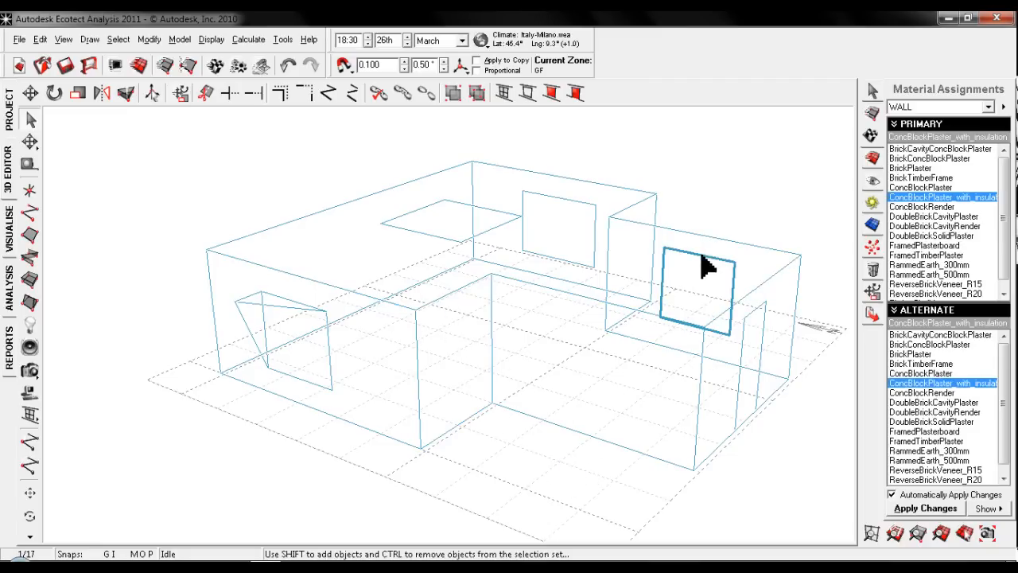
{"action": "left_click", "coordinate": [538, 288]}
{"action": "key", "text": "space"}
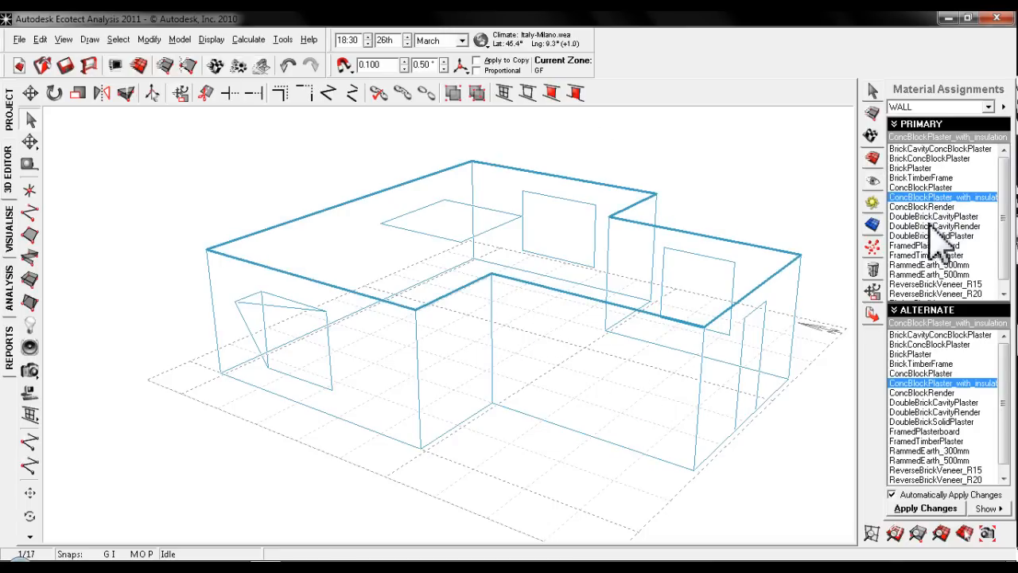
{"action": "left_click", "coordinate": [947, 107]}
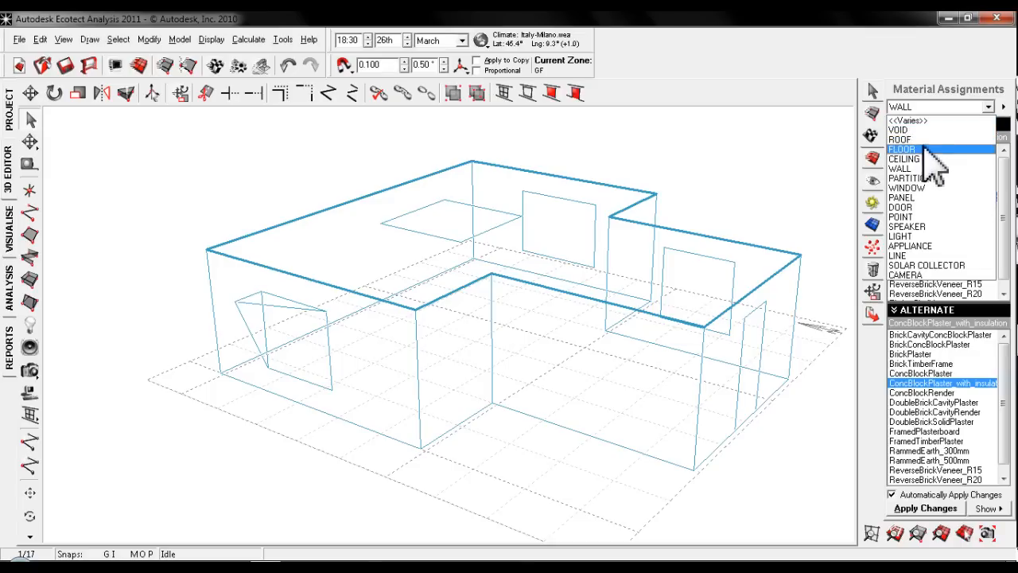
{"action": "left_click", "coordinate": [900, 140]}
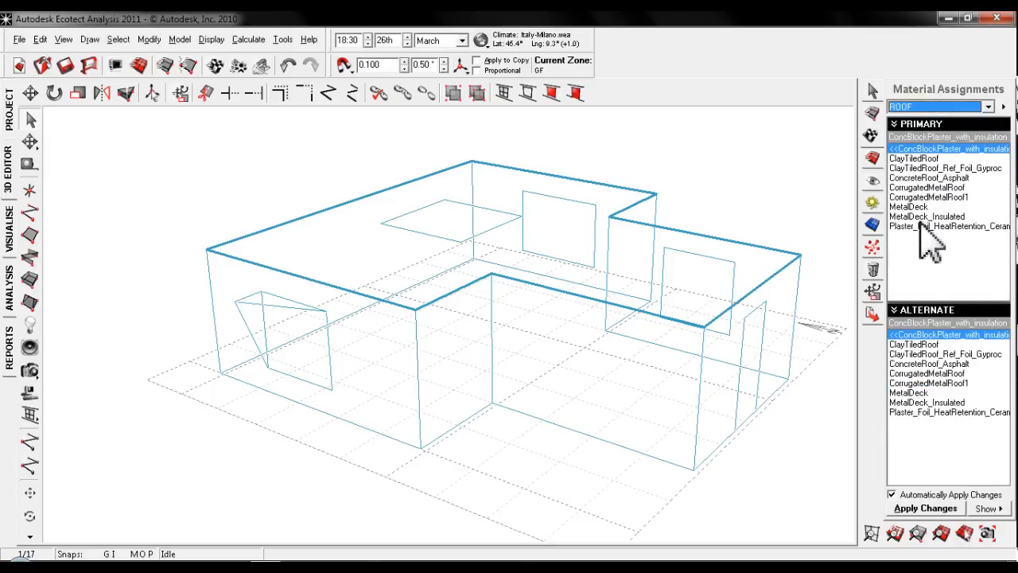
{"action": "left_click", "coordinate": [926, 159]}
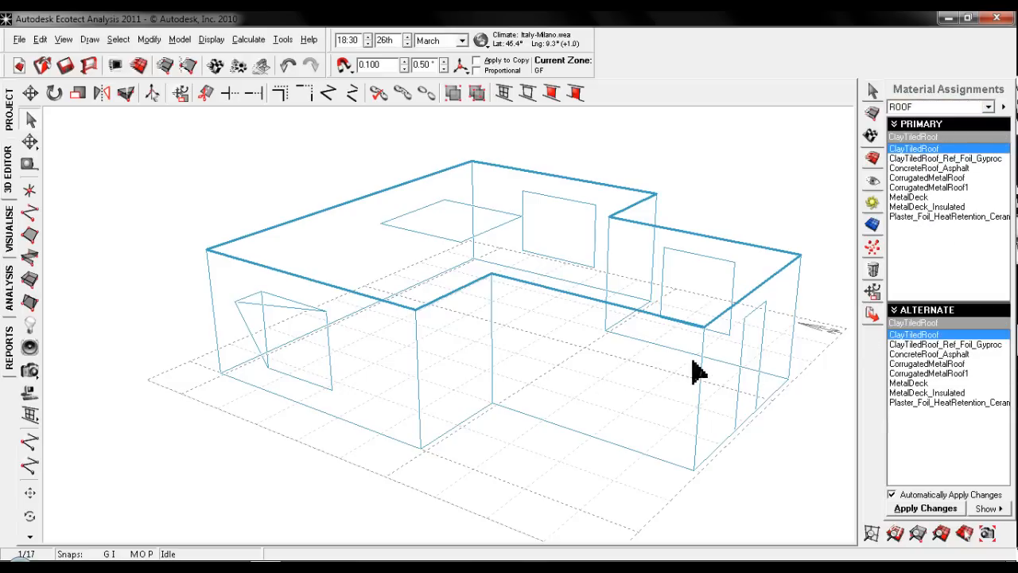
- Look at the properties of the ClayTiledRoof material, close them and clear the selection
{"action": "double_click", "coordinate": [937, 149]}
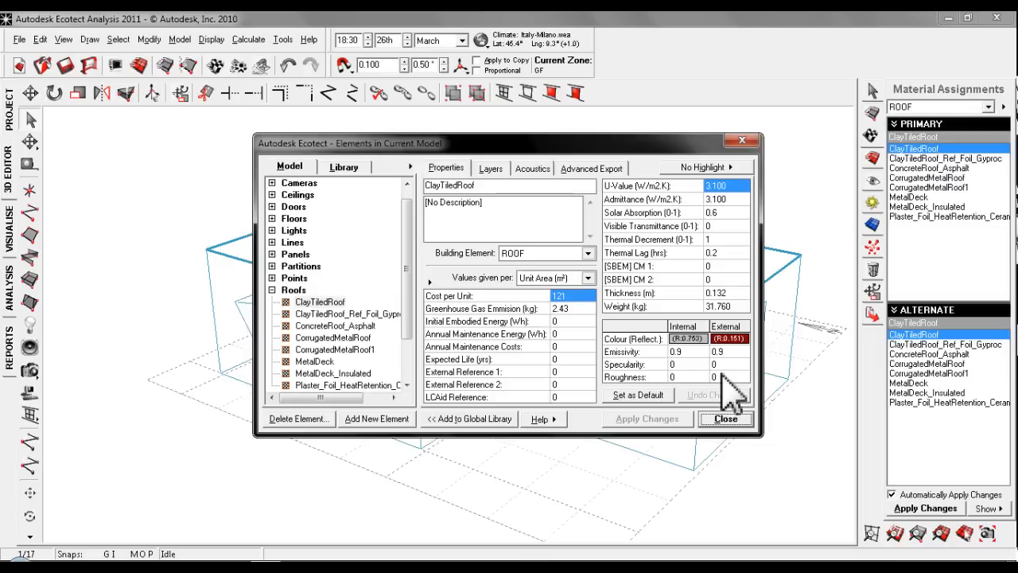
{"action": "left_click", "coordinate": [730, 420]}
{"action": "left_click", "coordinate": [568, 509]}
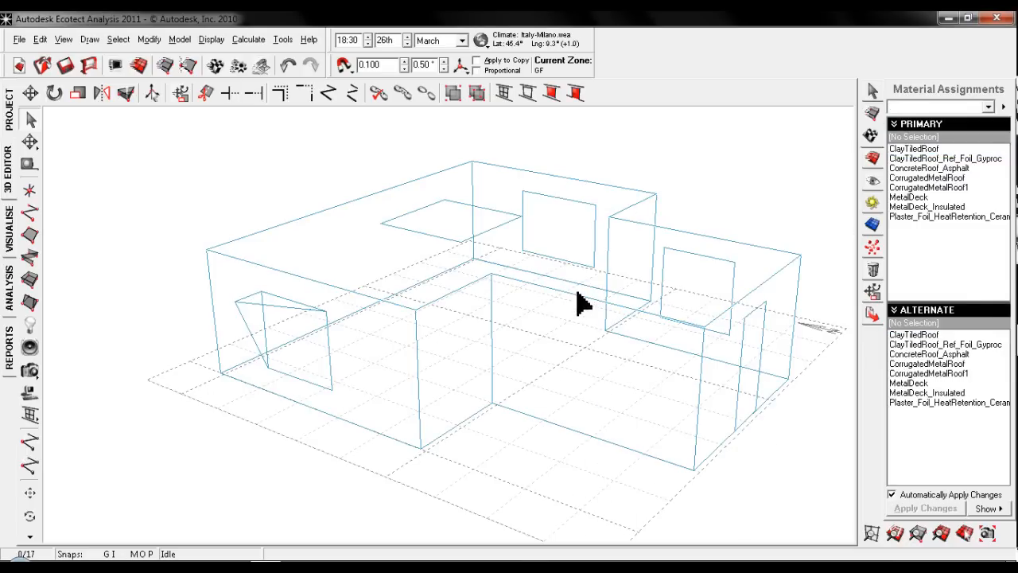
- Select the floor surface and assign it the FLOOR element type with the ConcSlab_Carpeted_OnGround material
{"action": "left_click", "coordinate": [579, 303]}
{"action": "left_click", "coordinate": [575, 352]}
{"action": "left_click", "coordinate": [597, 439]}
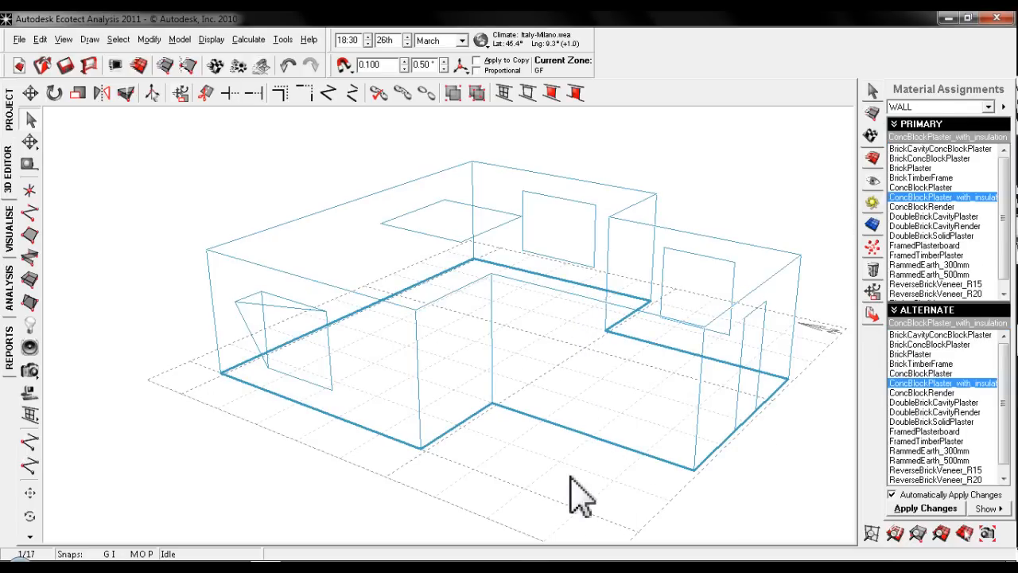
{"action": "left_click", "coordinate": [986, 107]}
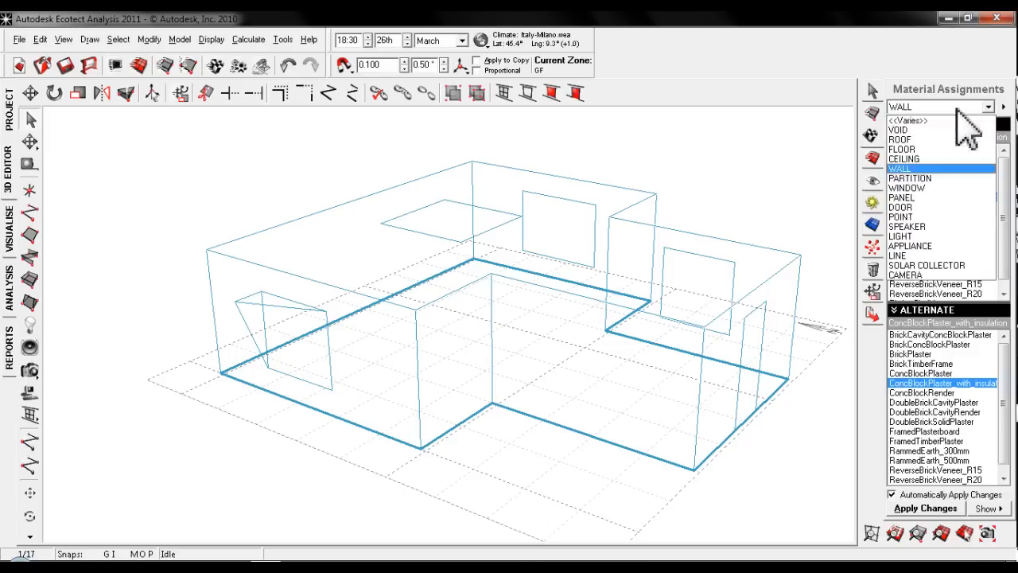
{"action": "left_click", "coordinate": [924, 150]}
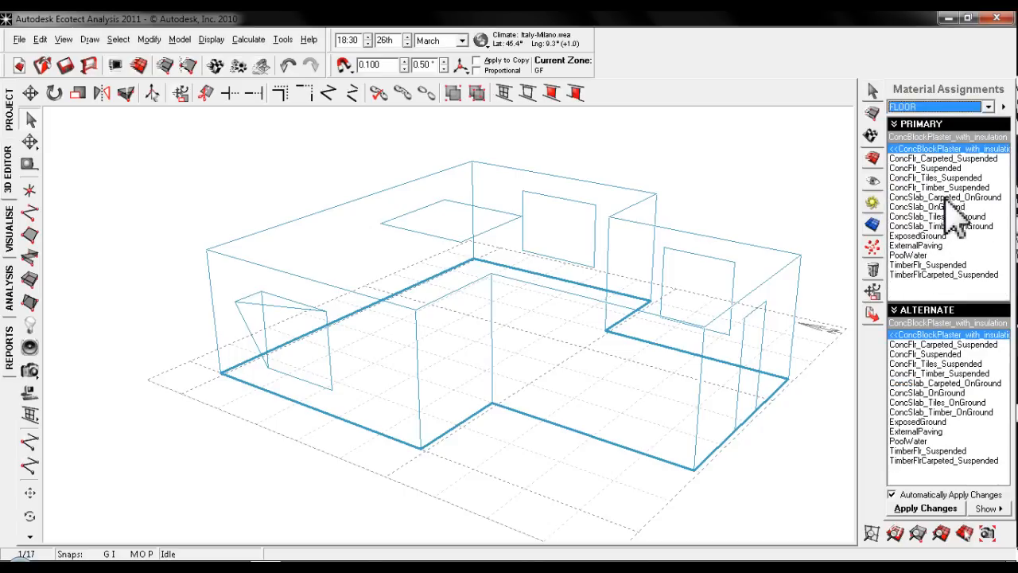
{"action": "left_click", "coordinate": [947, 197]}
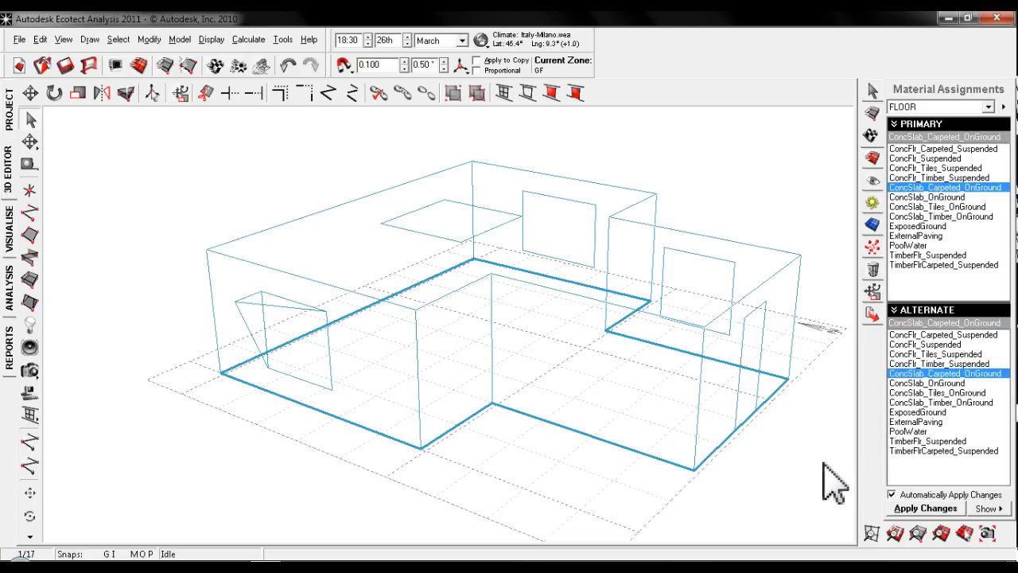
{"action": "left_click", "coordinate": [584, 479]}
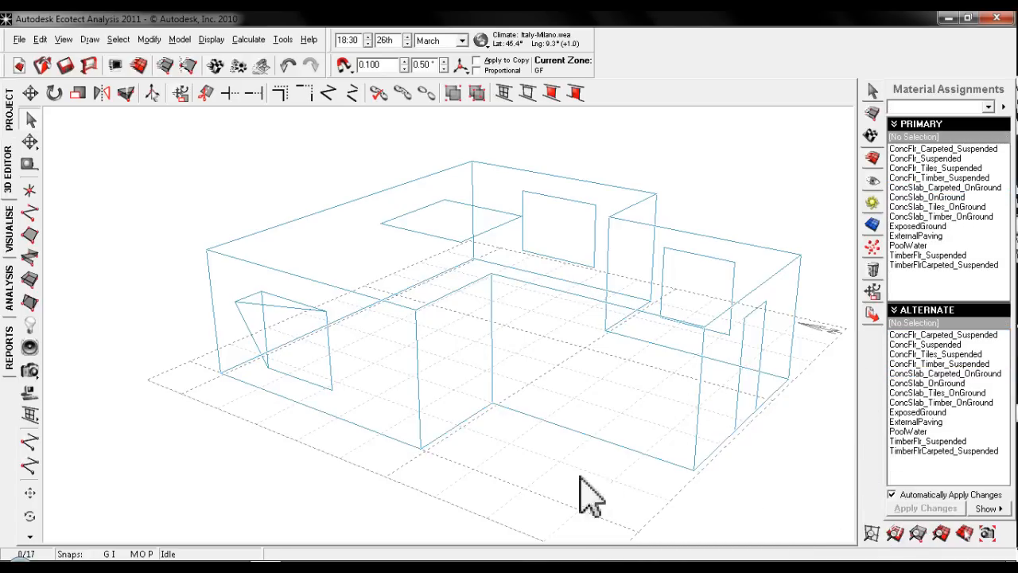
- Assign the WINDOW element type and the DoubleGlazed_LowE_TimberFrame material to the opening next to the triangular shade
{"action": "left_click", "coordinate": [328, 348]}
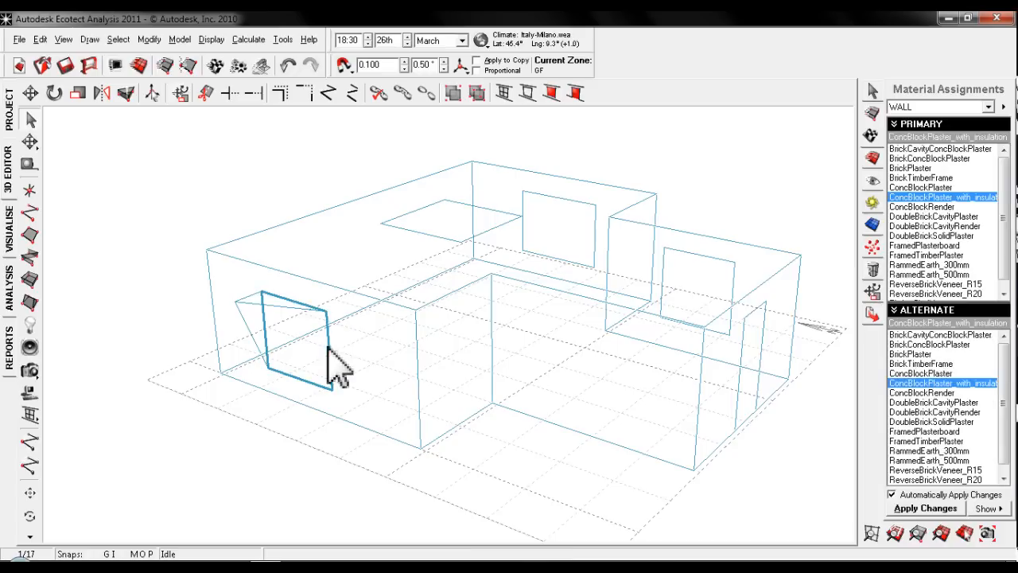
{"action": "left_click", "coordinate": [942, 107]}
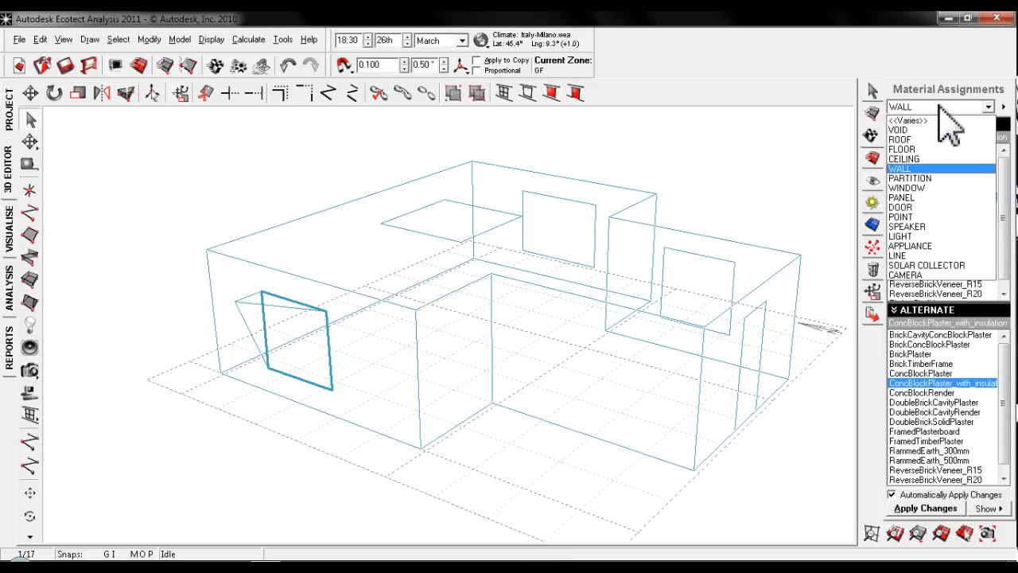
{"action": "left_click", "coordinate": [939, 182]}
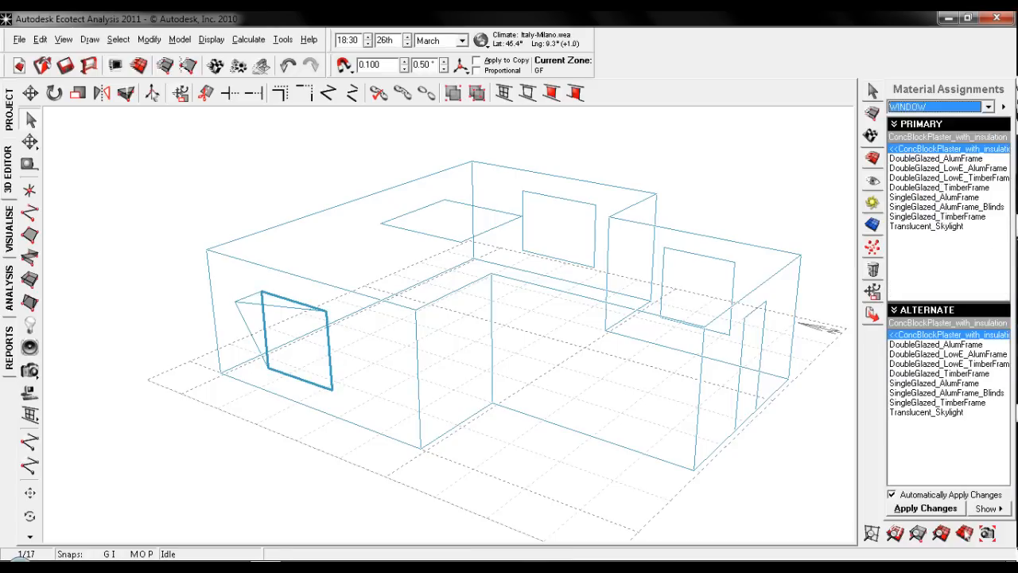
{"action": "left_click", "coordinate": [943, 177]}
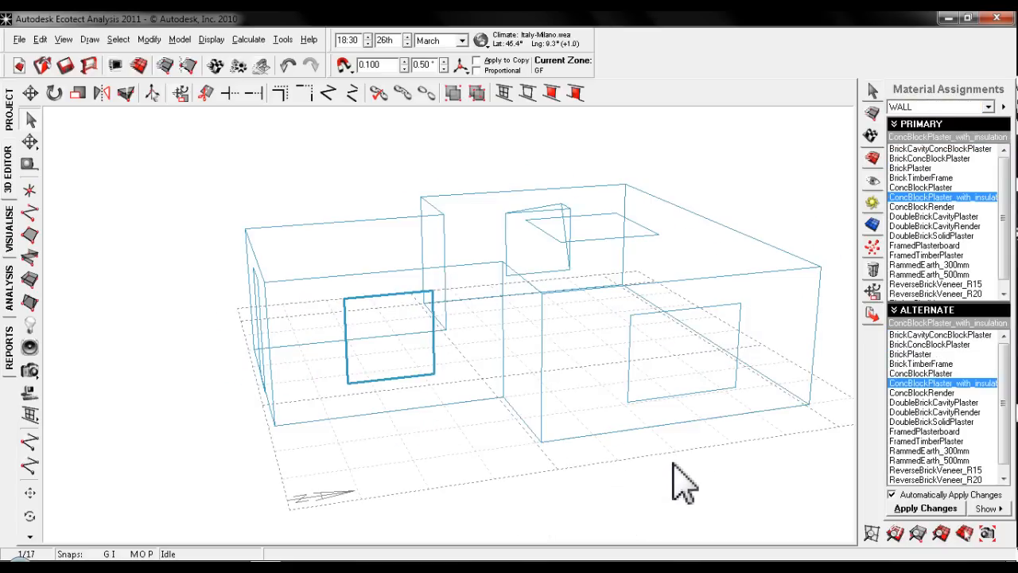
{"action": "left_click", "coordinate": [673, 464]}
- Select both rectangular openings on the opposite side of the building and assign them WINDOW with the DoubleGlazed_LowE_TimberFrame material
{"action": "left_click", "coordinate": [641, 406]}
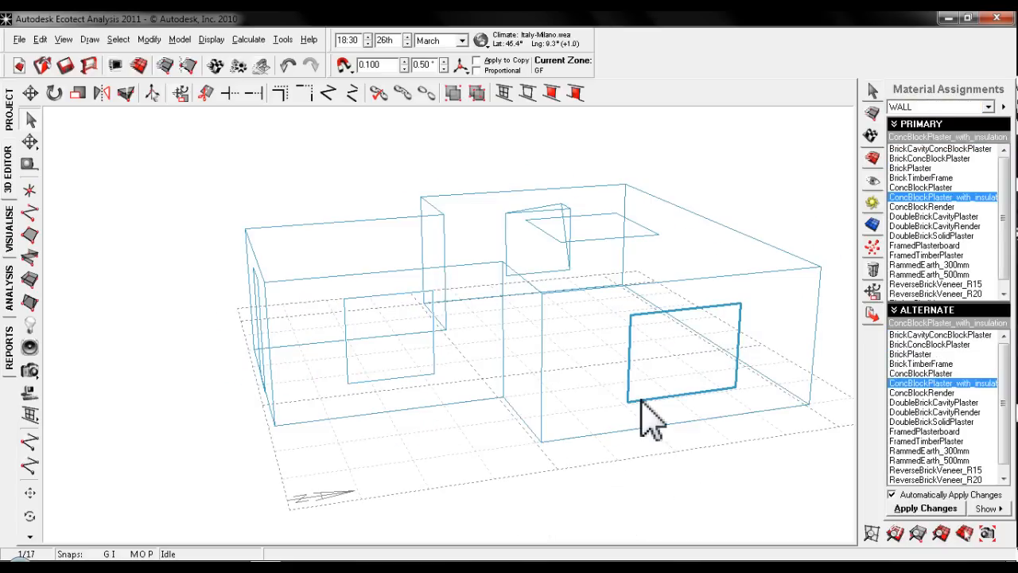
{"action": "left_click", "coordinate": [426, 378], "text": "shift"}
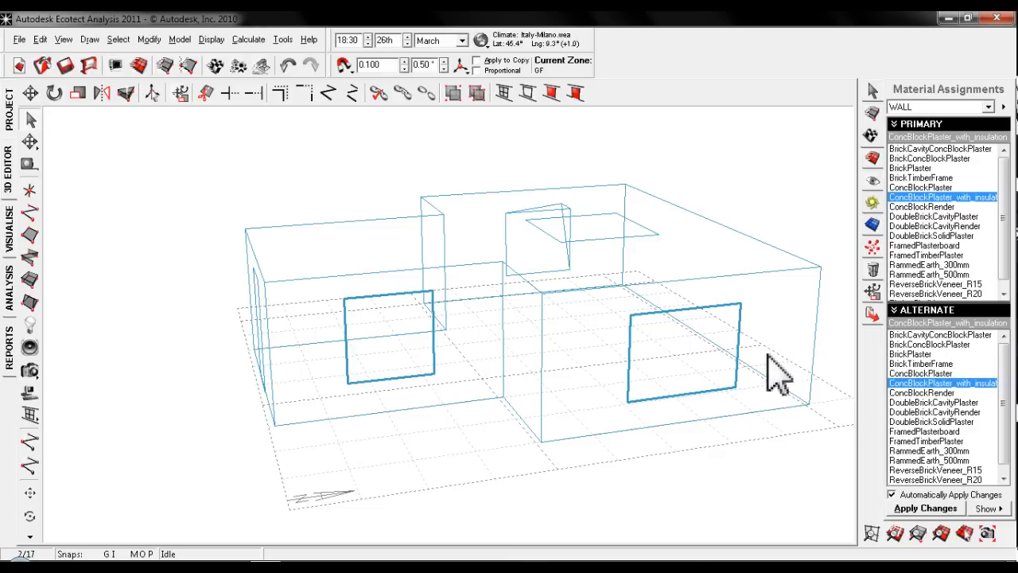
{"action": "left_click", "coordinate": [958, 107]}
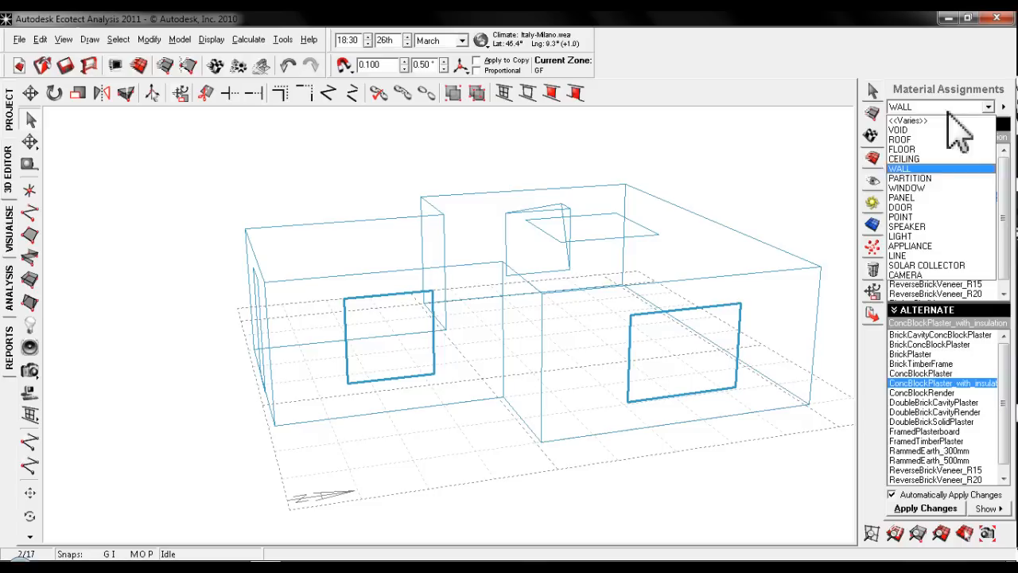
{"action": "left_click", "coordinate": [916, 188]}
{"action": "left_click", "coordinate": [944, 177]}
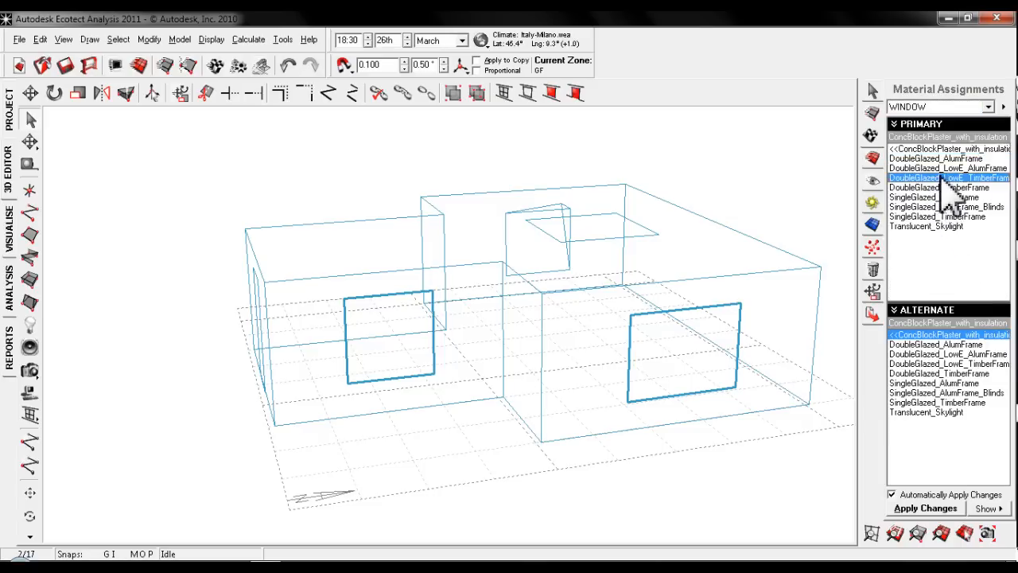
{"action": "double_click", "coordinate": [944, 177]}
{"action": "left_click", "coordinate": [729, 419]}
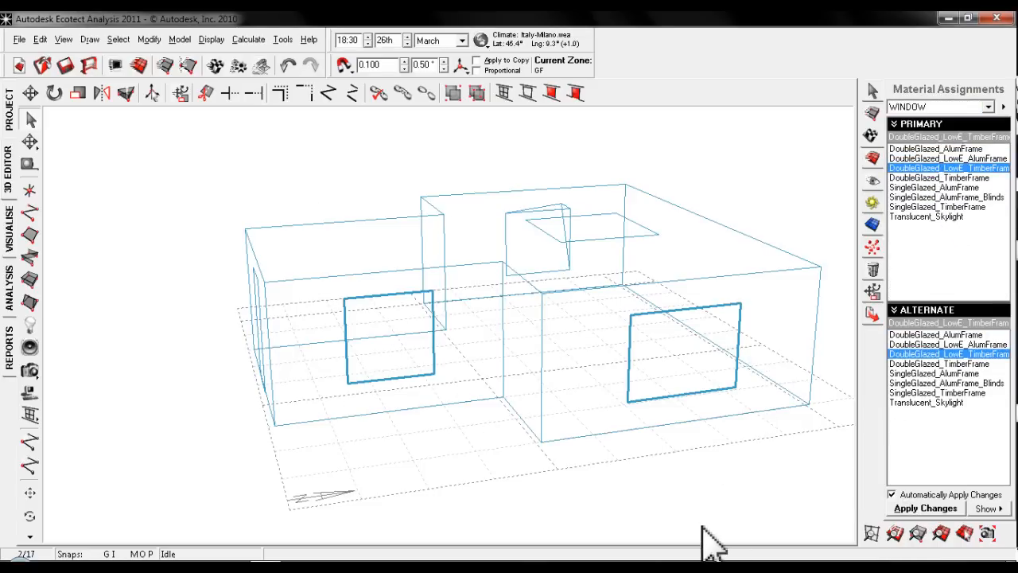
- Select the narrow opening in the end wall and assign it the DOOR element type with HollowCore_Plywood
{"action": "left_click", "coordinate": [356, 499]}
{"action": "middle_click_drag", "start_coordinate": [517, 347], "coordinate": [490, 342]}
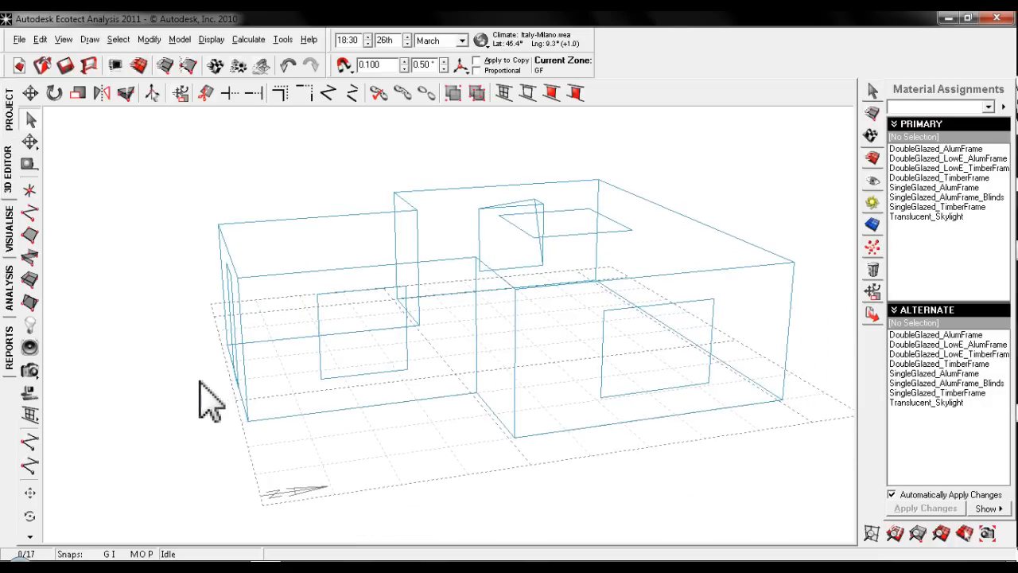
{"action": "left_click", "coordinate": [237, 351]}
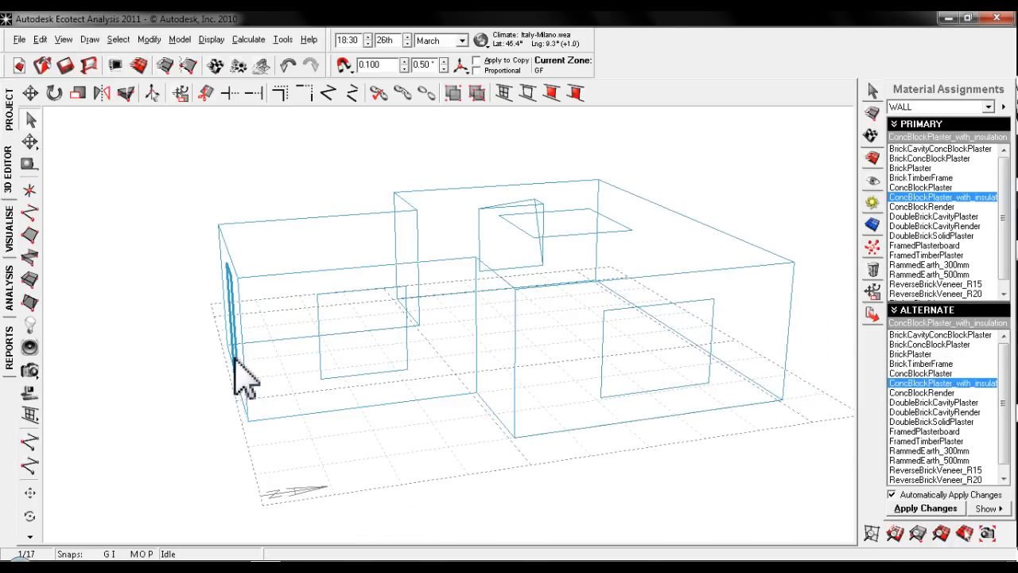
{"action": "left_click", "coordinate": [926, 106]}
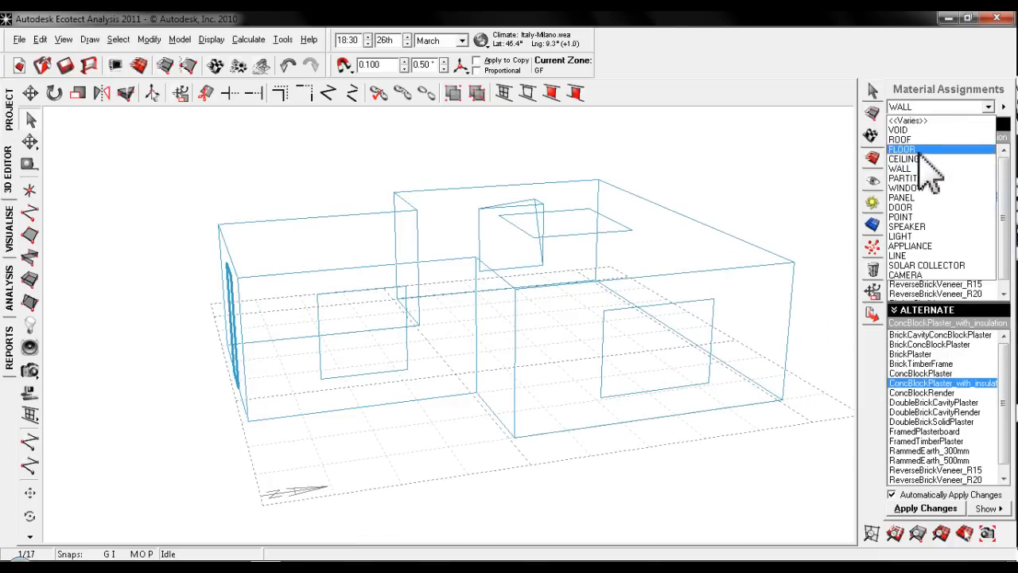
{"action": "left_click", "coordinate": [923, 205]}
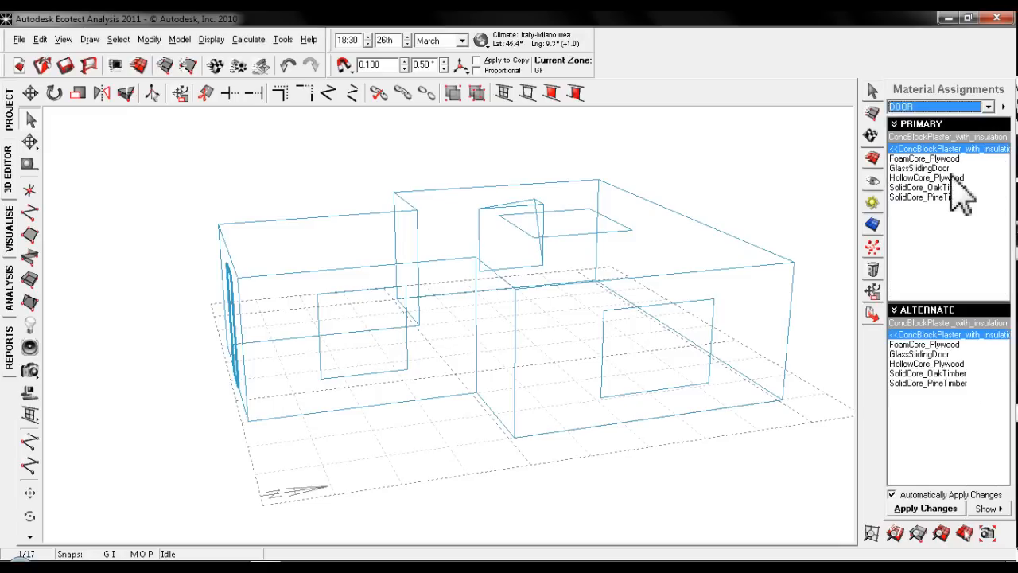
{"action": "left_click", "coordinate": [929, 179]}
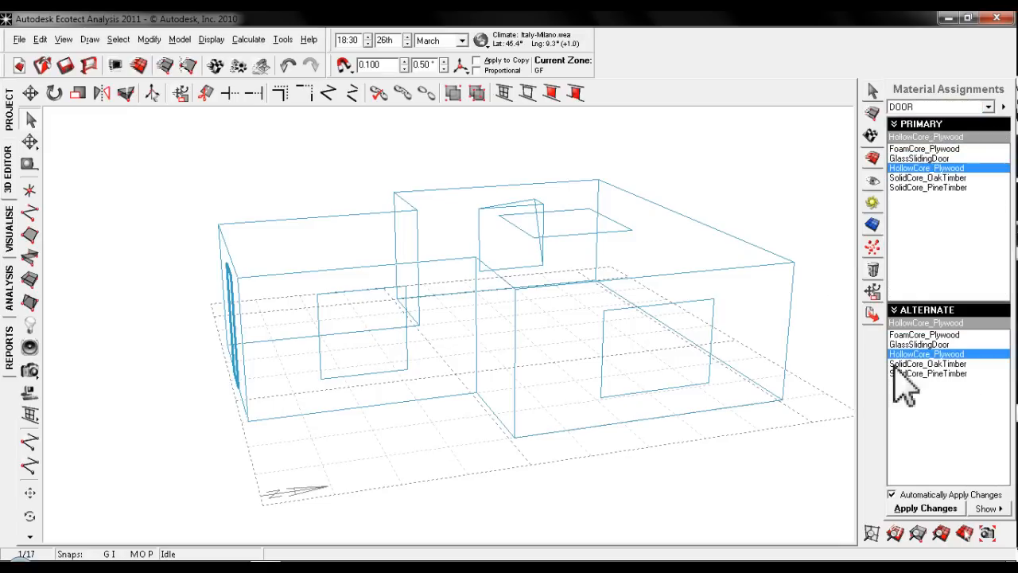
- Inspect the element type and material assigned to the horizontal rectangular surface in the roof
{"action": "left_click", "coordinate": [570, 236]}
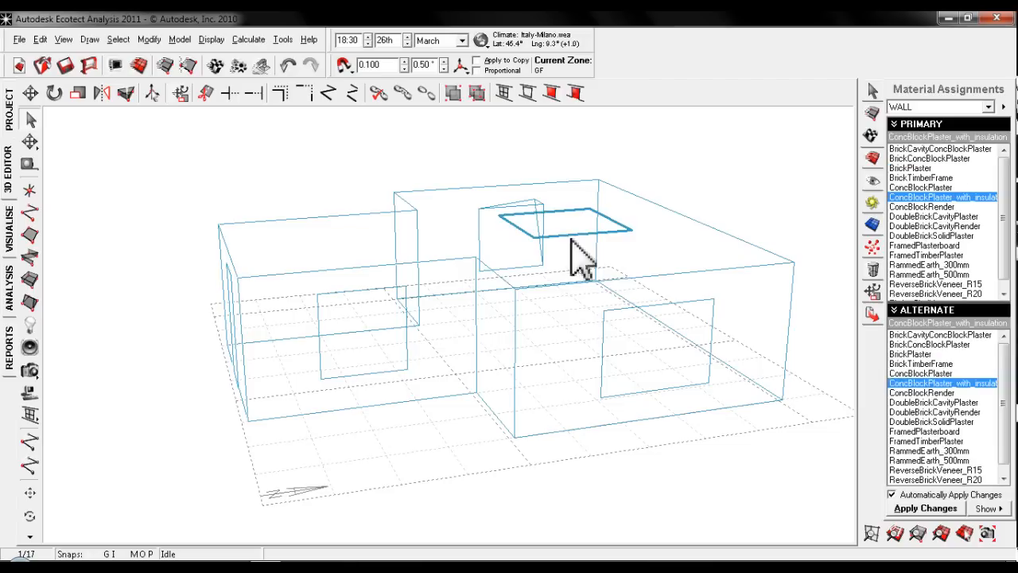
{"action": "left_click", "coordinate": [957, 108]}
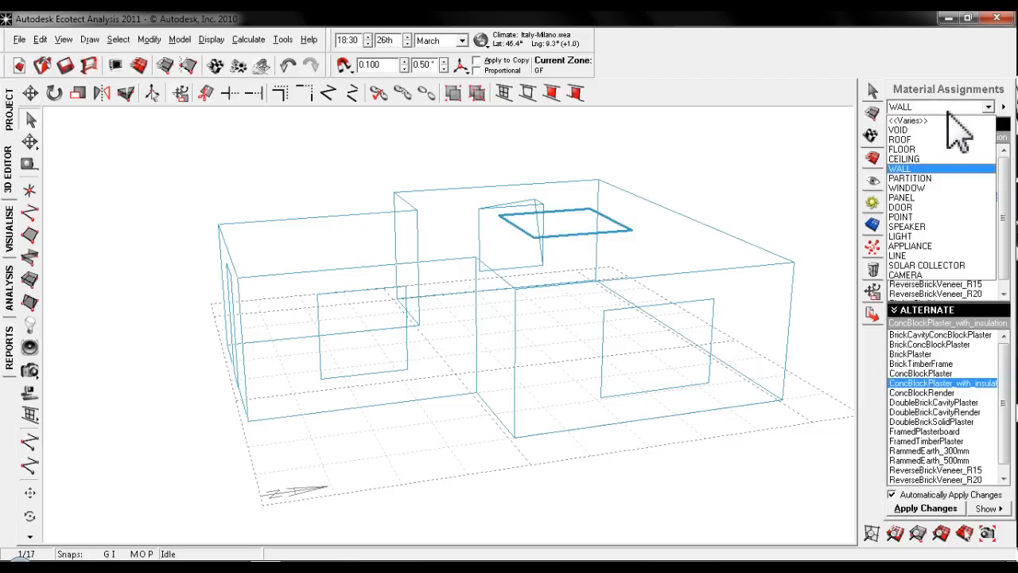
{"action": "left_click", "coordinate": [953, 108]}
{"action": "left_click", "coordinate": [759, 167]}
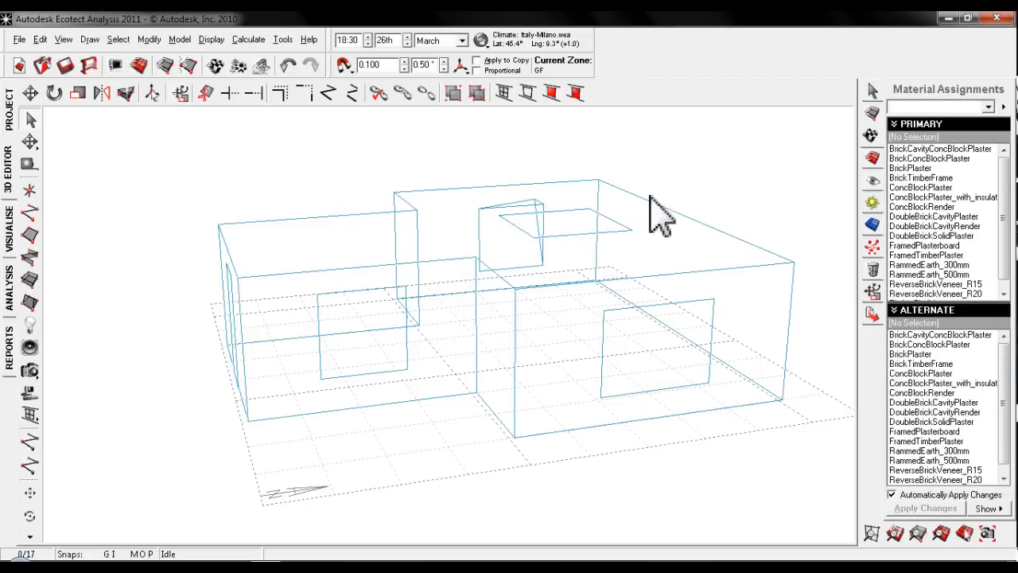
{"action": "left_click", "coordinate": [563, 237]}
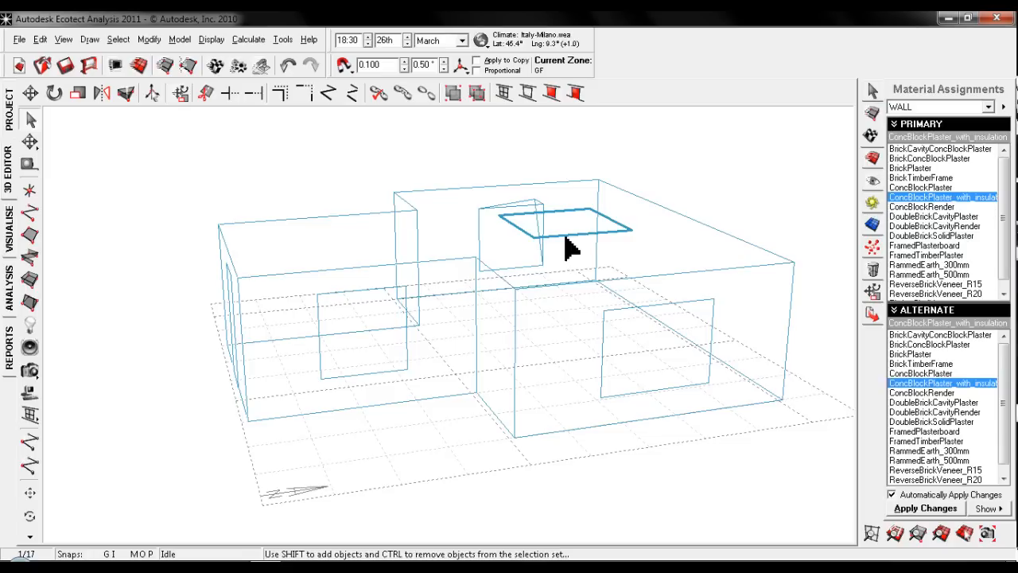
{"action": "left_click", "coordinate": [796, 234]}
{"action": "left_click", "coordinate": [599, 235]}
{"action": "left_click", "coordinate": [784, 200]}
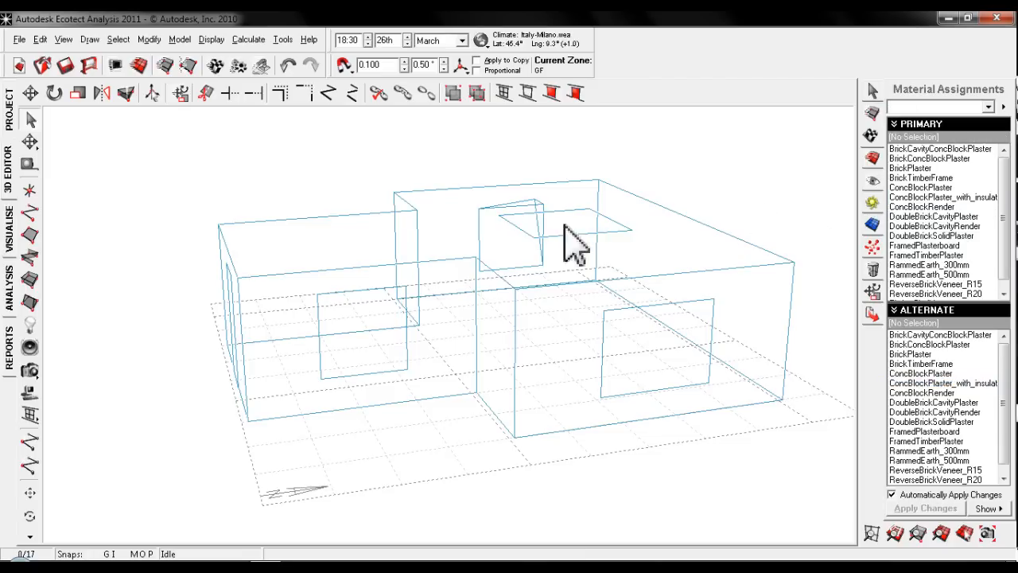
- Examine the rectangular roof surface and window openings in the shaded building visualisation, and return to the wireframe model
{"action": "left_click", "coordinate": [9, 230]}
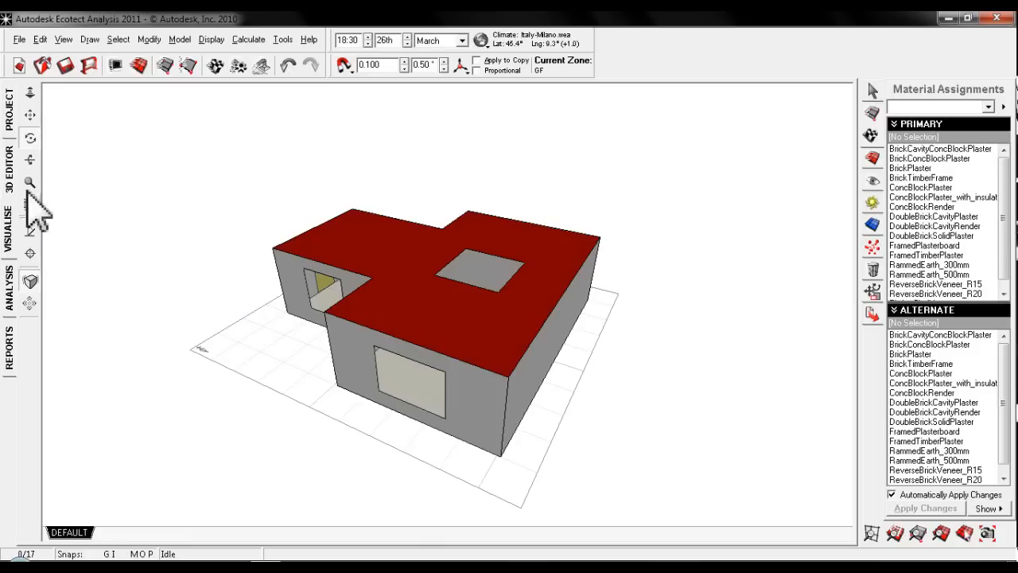
{"action": "left_click", "coordinate": [30, 159]}
{"action": "left_click_drag", "start_coordinate": [164, 291], "coordinate": [175, 370]}
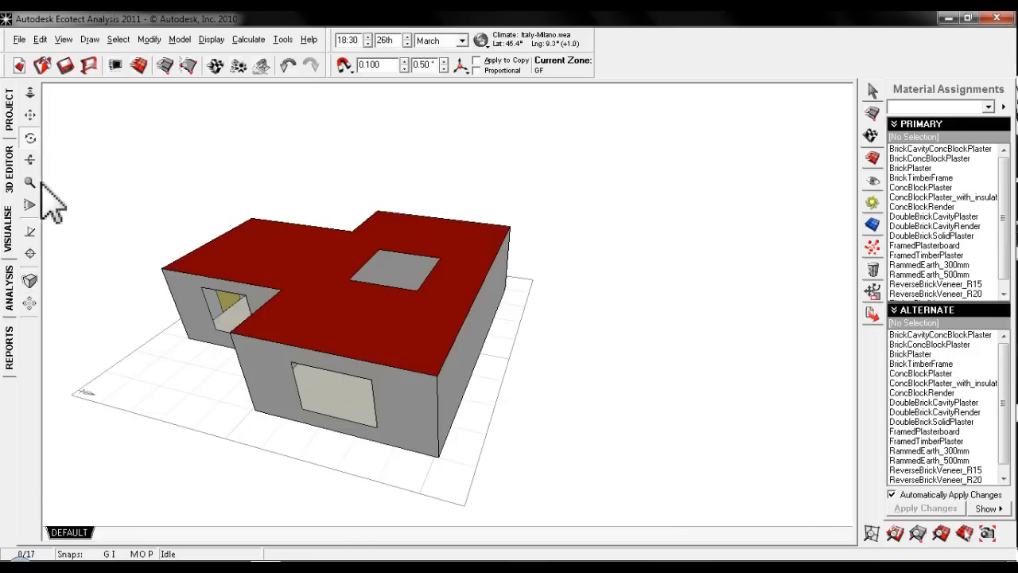
{"action": "mouse_move", "coordinate": [319, 352]}
{"action": "left_mouse_down"}
{"action": "mouse_move", "coordinate": [273, 382]}
{"action": "mouse_move", "coordinate": [538, 316]}
{"action": "mouse_move", "coordinate": [287, 360]}
{"action": "left_mouse_up"}
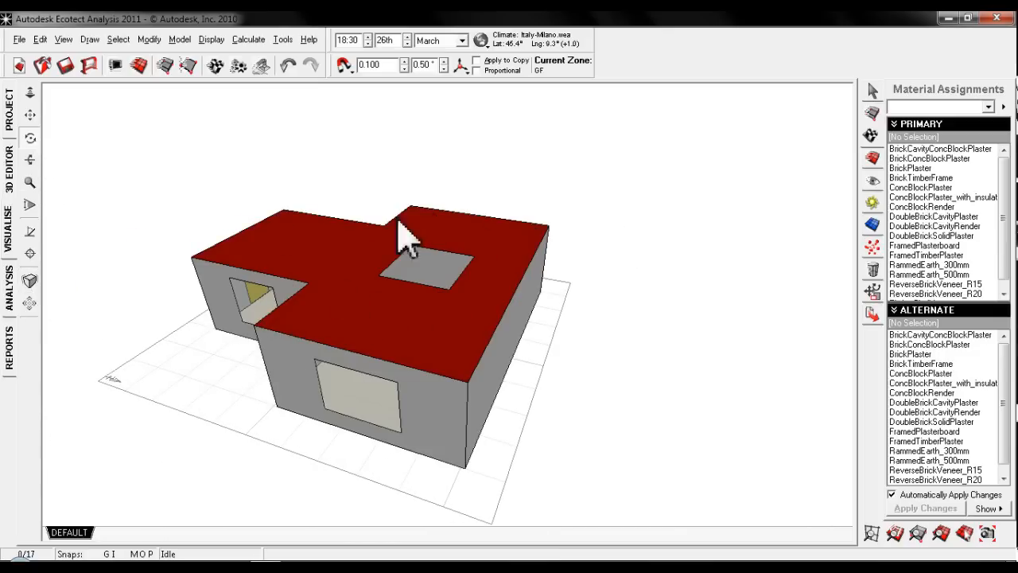
{"action": "left_click", "coordinate": [30, 160]}
{"action": "left_click", "coordinate": [9, 167]}
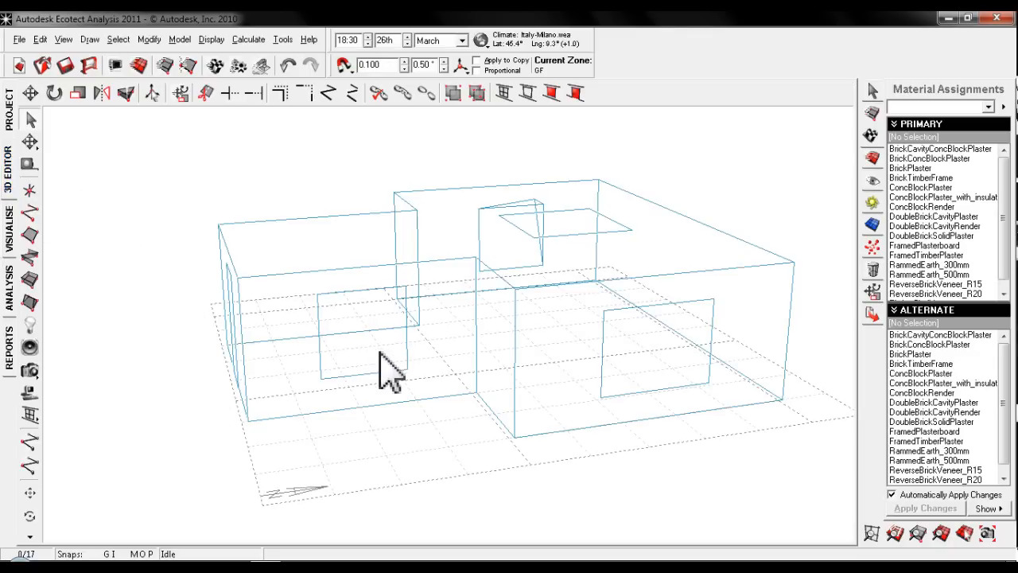
- Open the management settings of the GF zone and review its general conditions, including the infiltration air change rate
{"action": "scroll", "coordinate": [257, 410], "scroll_direction": "down", "scroll_amount": 4}
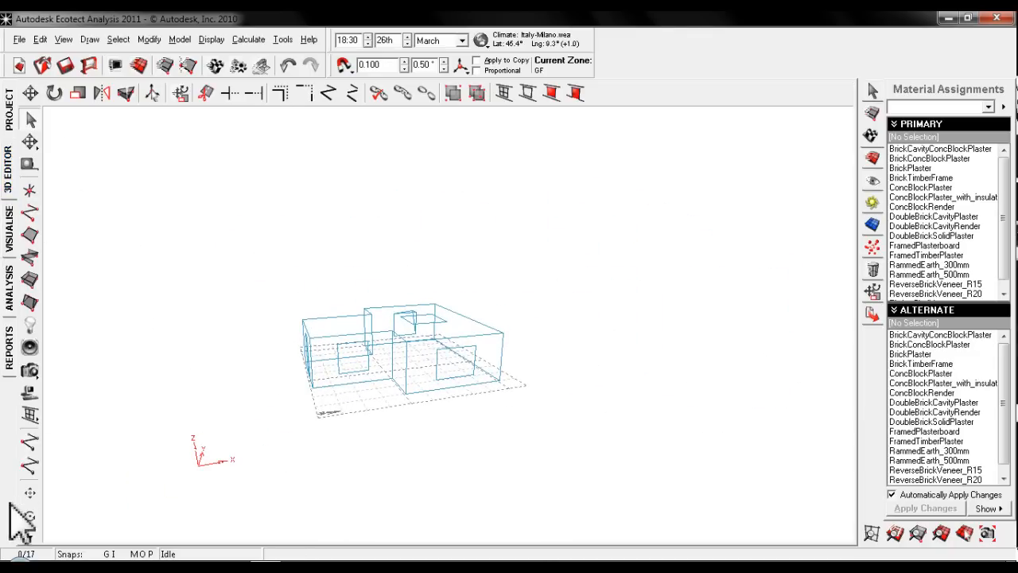
{"action": "left_click", "coordinate": [30, 517]}
{"action": "left_click_drag", "start_coordinate": [410, 362], "coordinate": [409, 390]}
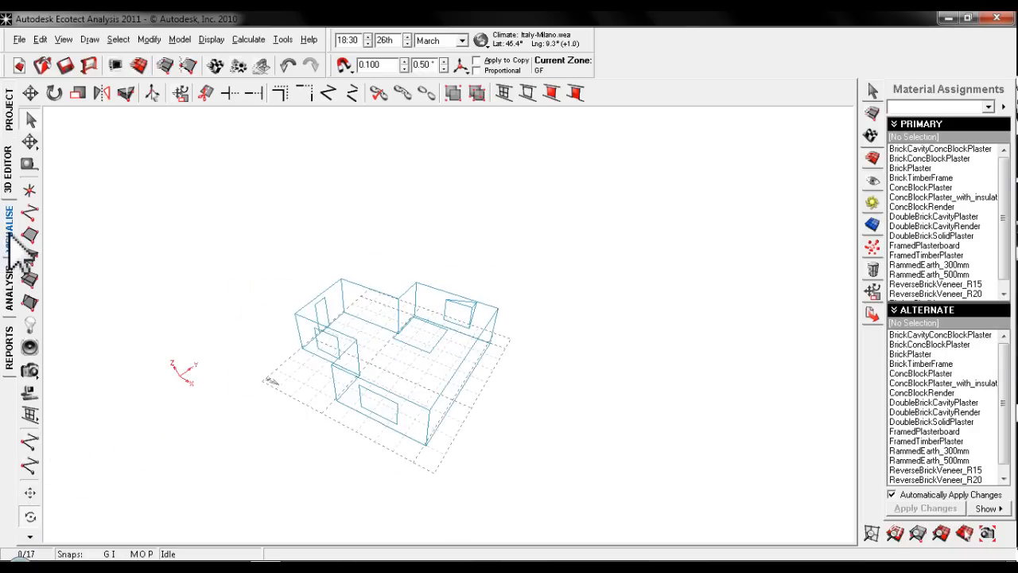
{"action": "left_click", "coordinate": [873, 113]}
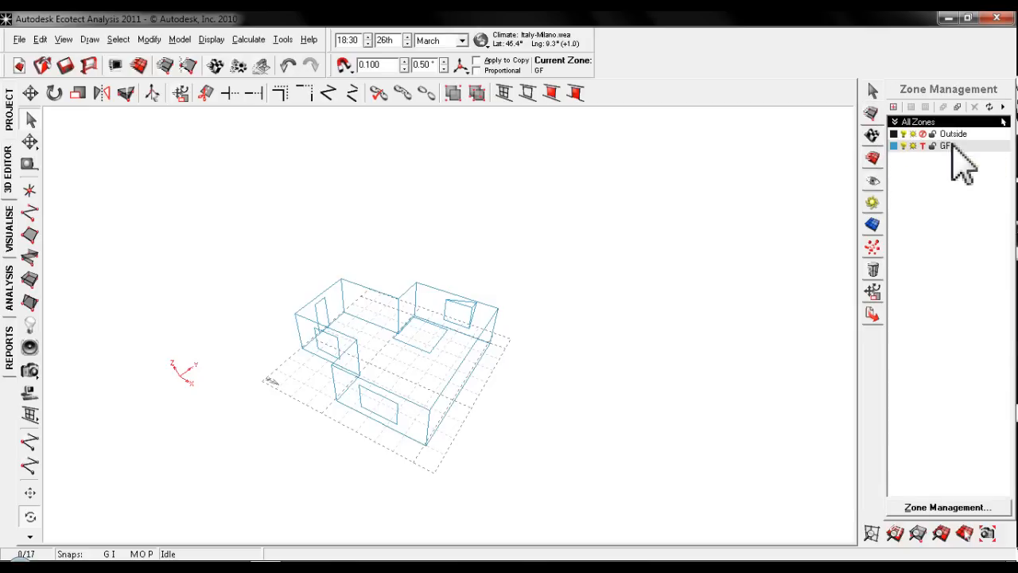
{"action": "right_click", "coordinate": [951, 146]}
{"action": "left_click", "coordinate": [921, 499]}
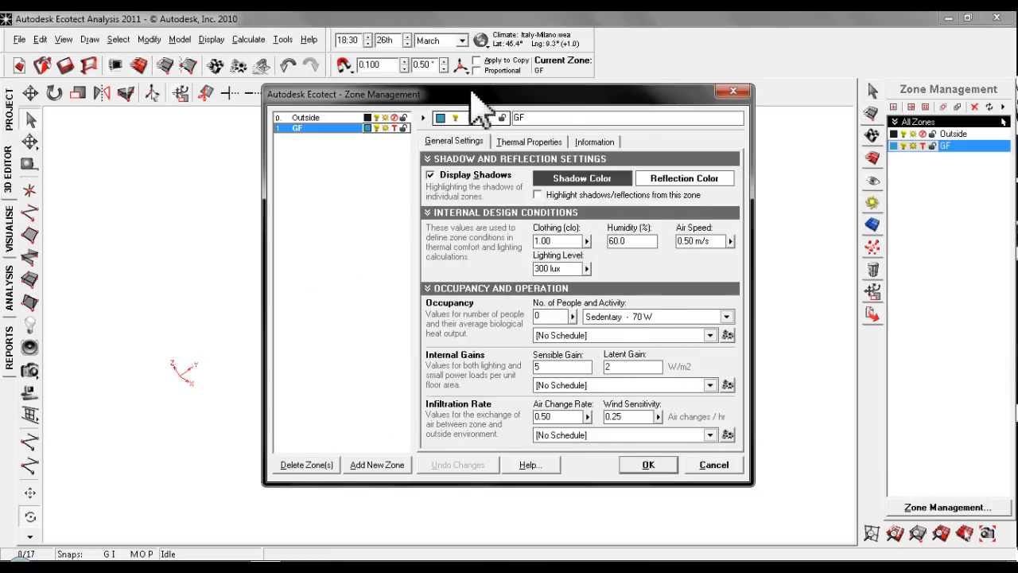
{"action": "left_click_drag", "start_coordinate": [477, 96], "coordinate": [718, 126]}
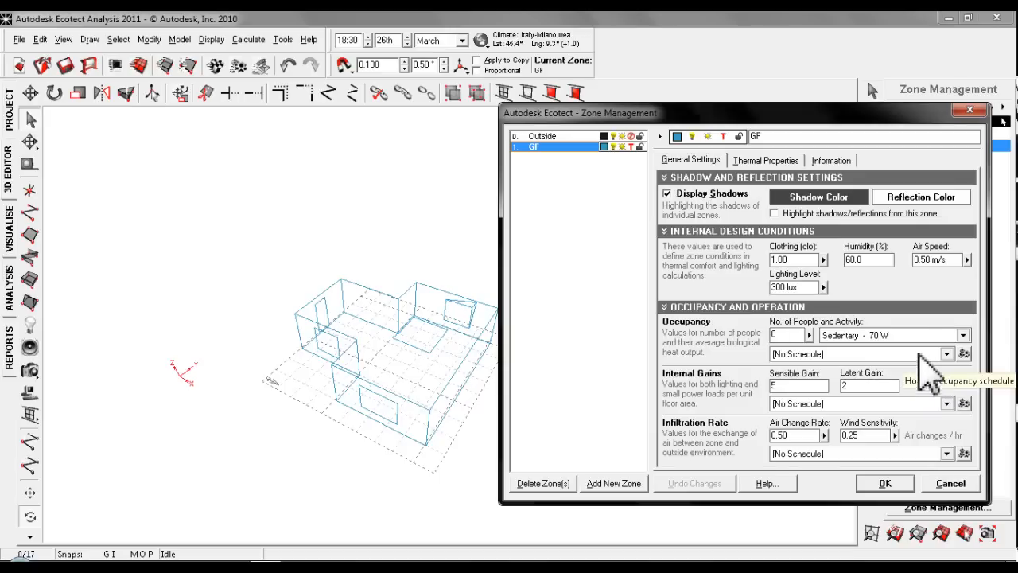
{"action": "left_click", "coordinate": [799, 436]}
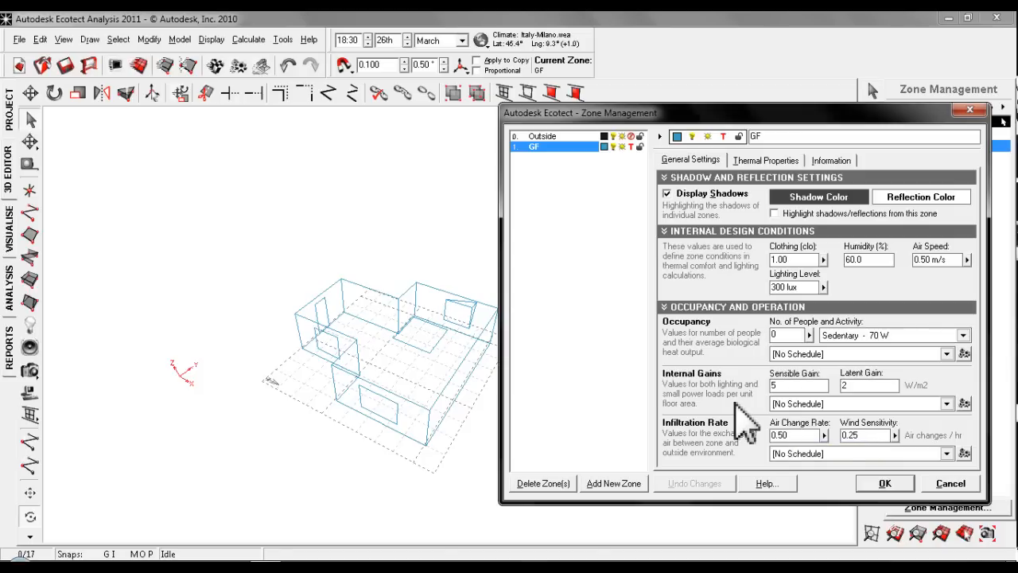
{"action": "left_click_drag", "start_coordinate": [796, 436], "coordinate": [777, 436]}
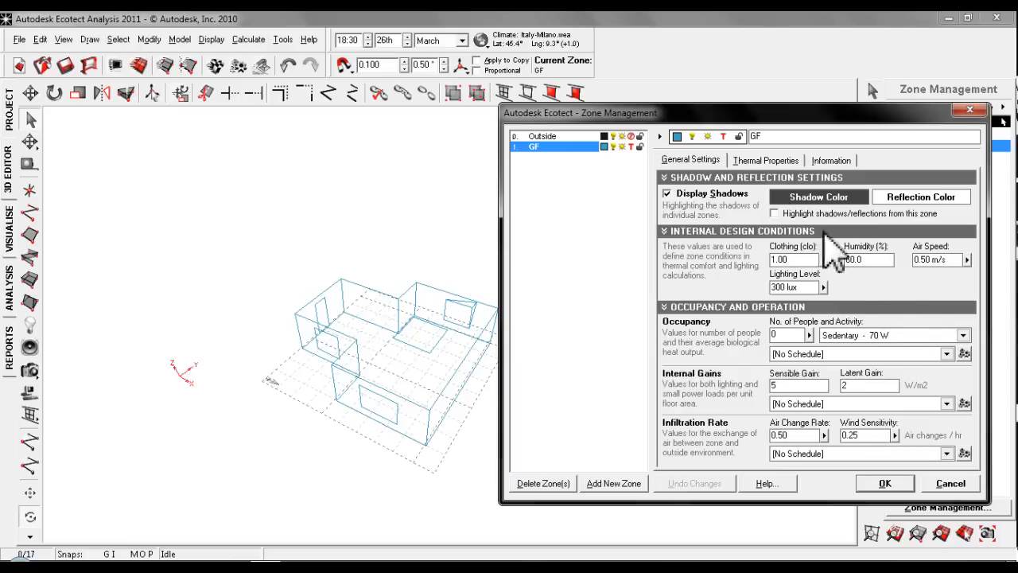
- Set the GF zone's active HVAC system to Mixed-Mode System in its thermal properties
{"action": "left_click", "coordinate": [766, 160]}
{"action": "left_click", "coordinate": [815, 208]}
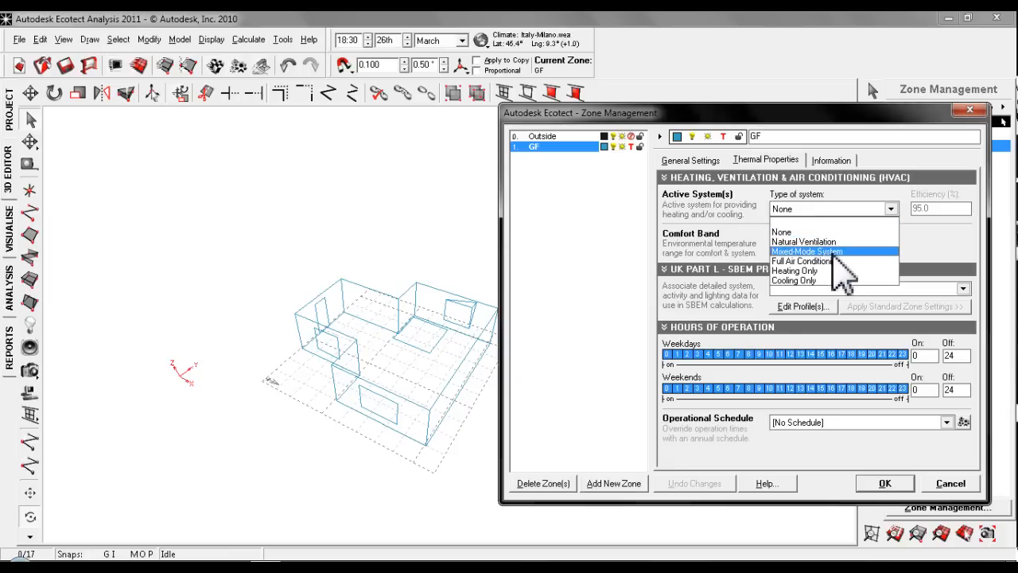
{"action": "left_click", "coordinate": [835, 253]}
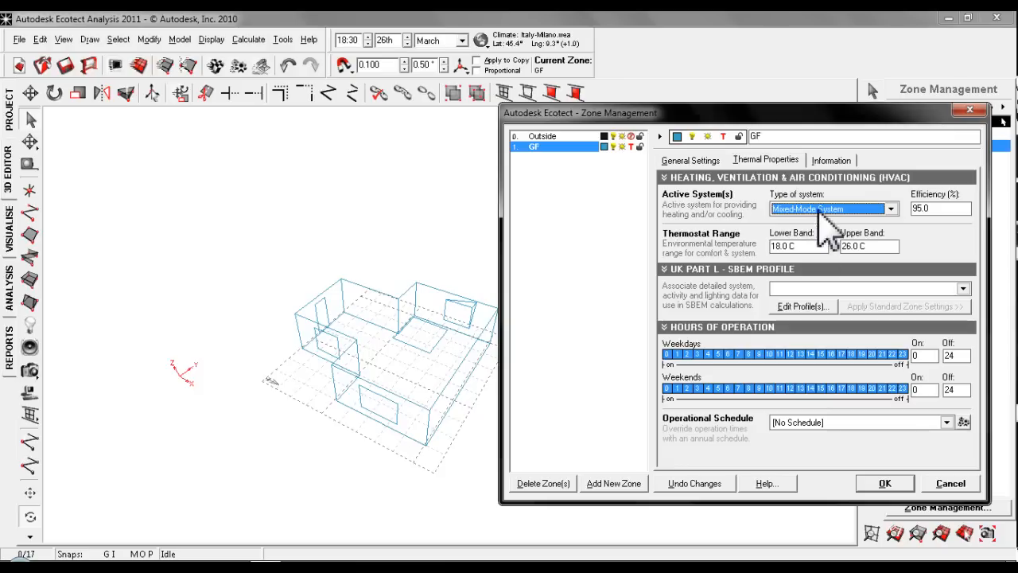
{"action": "left_click", "coordinate": [825, 207]}
{"action": "left_click", "coordinate": [828, 211]}
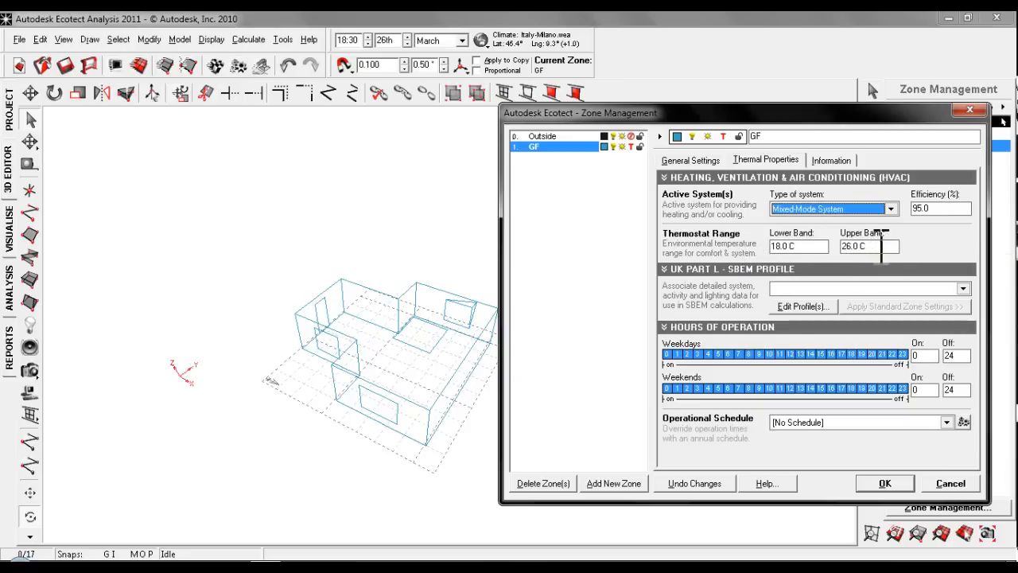
- Set the zone's thermostat range to a lower band of 20 °C and an upper band of 25 °C
{"action": "left_click", "coordinate": [788, 246]}
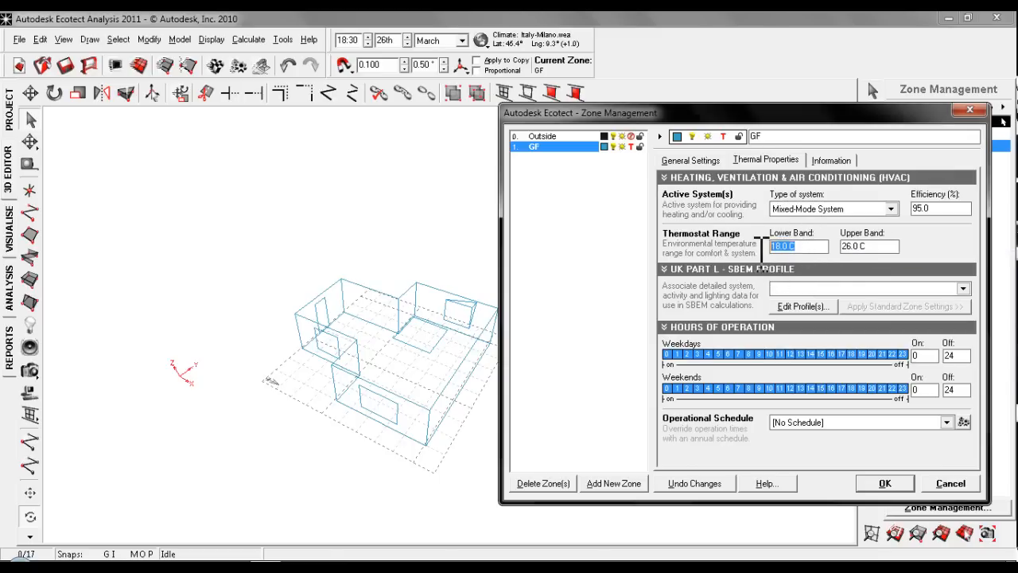
{"action": "type", "text": "20"}
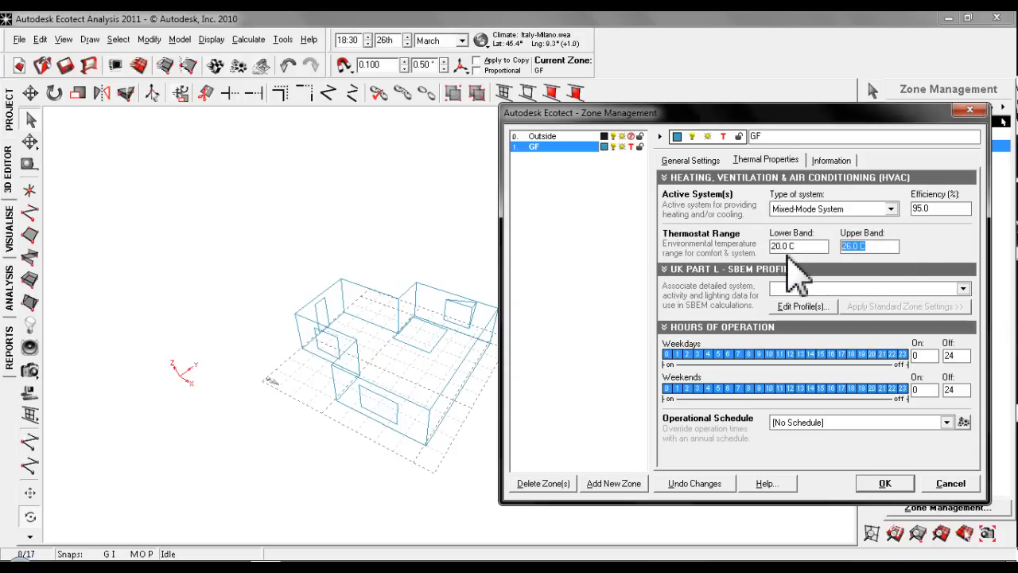
{"action": "type", "text": "25"}
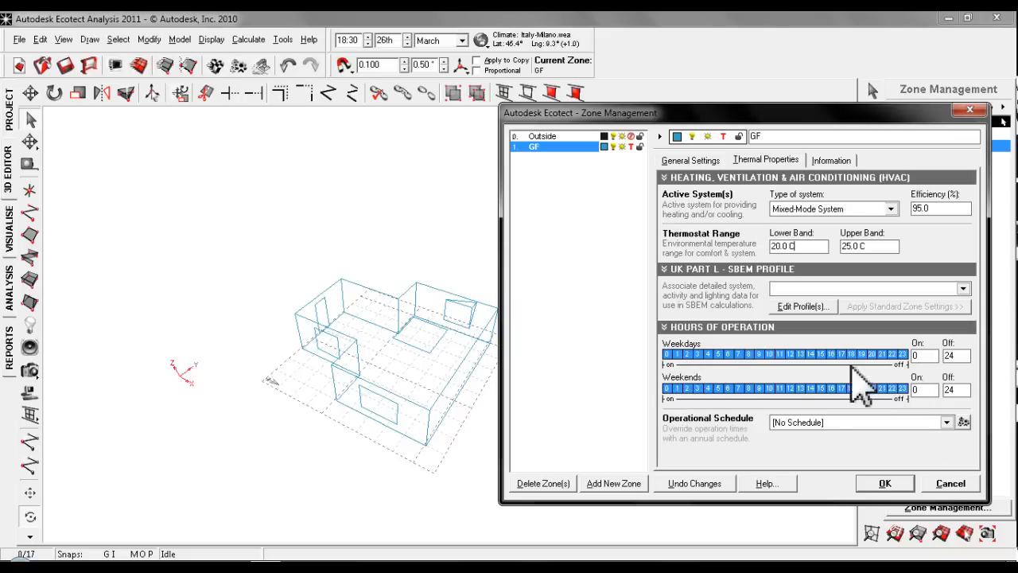
- Set the HVAC hours of operation to 7 to 21 on weekdays and off all day on weekends
{"action": "left_click_drag", "start_coordinate": [663, 368], "coordinate": [736, 362]}
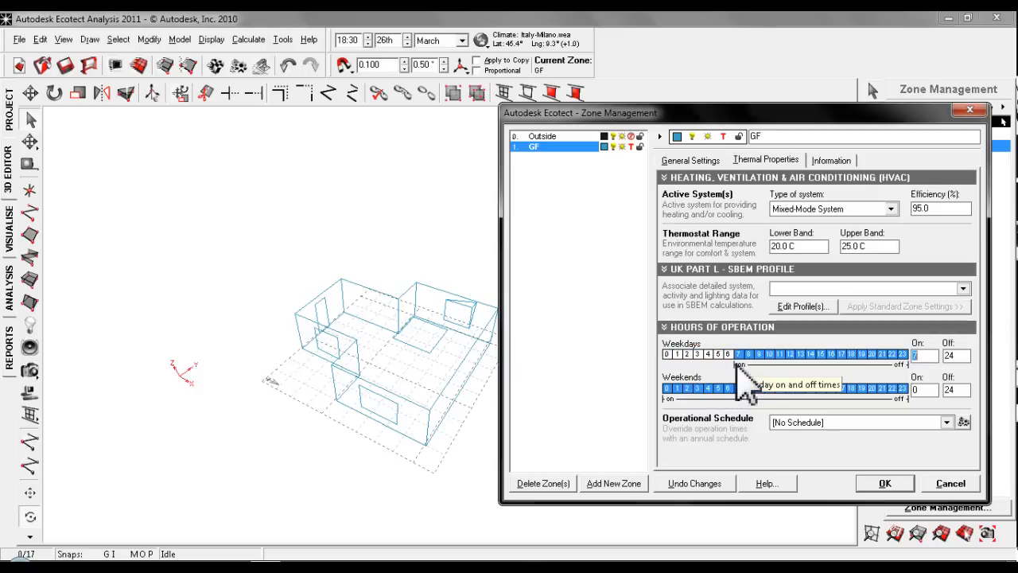
{"action": "mouse_move", "coordinate": [901, 364]}
{"action": "left_mouse_down"}
{"action": "mouse_move", "coordinate": [867, 362]}
{"action": "mouse_move", "coordinate": [877, 364]}
{"action": "left_mouse_up"}
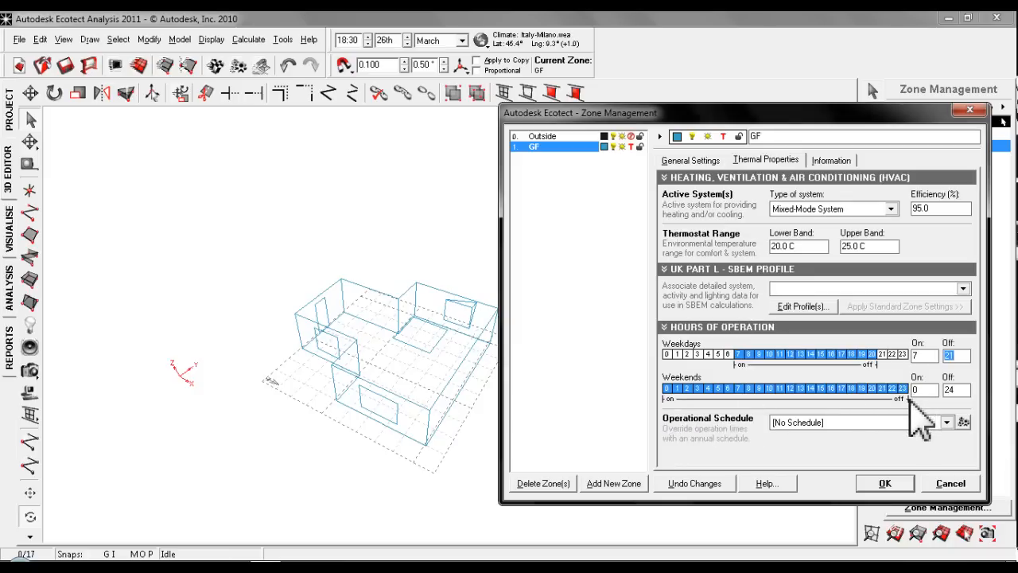
{"action": "mouse_move", "coordinate": [907, 397]}
{"action": "left_mouse_down"}
{"action": "mouse_move", "coordinate": [691, 398]}
{"action": "mouse_move", "coordinate": [665, 415]}
{"action": "left_mouse_up"}
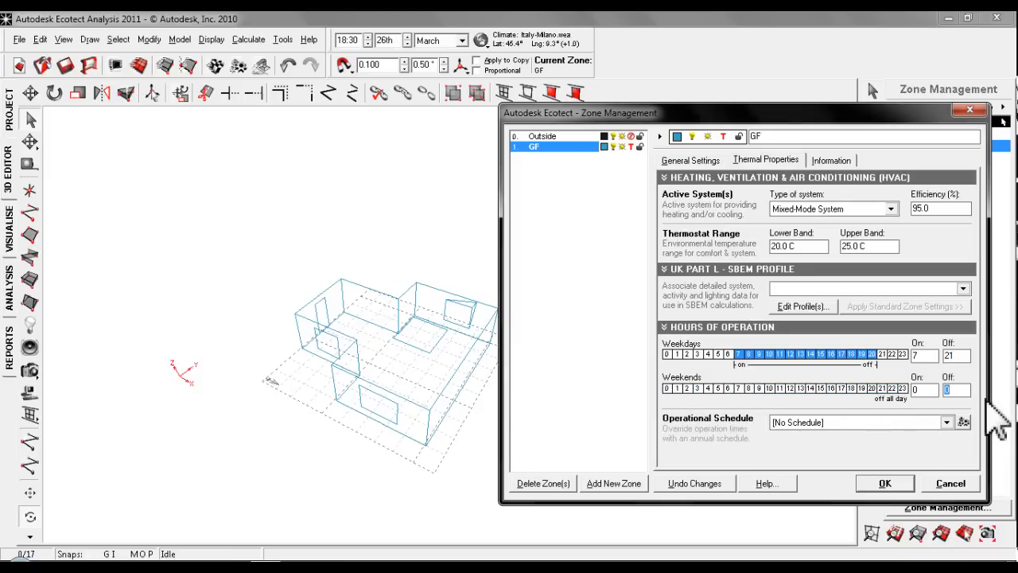
- Review the zone's volume calculation information alongside its thermal properties, and accept the GF zone settings
{"action": "left_click", "coordinate": [832, 160]}
{"action": "left_click", "coordinate": [779, 158]}
{"action": "left_click", "coordinate": [832, 163]}
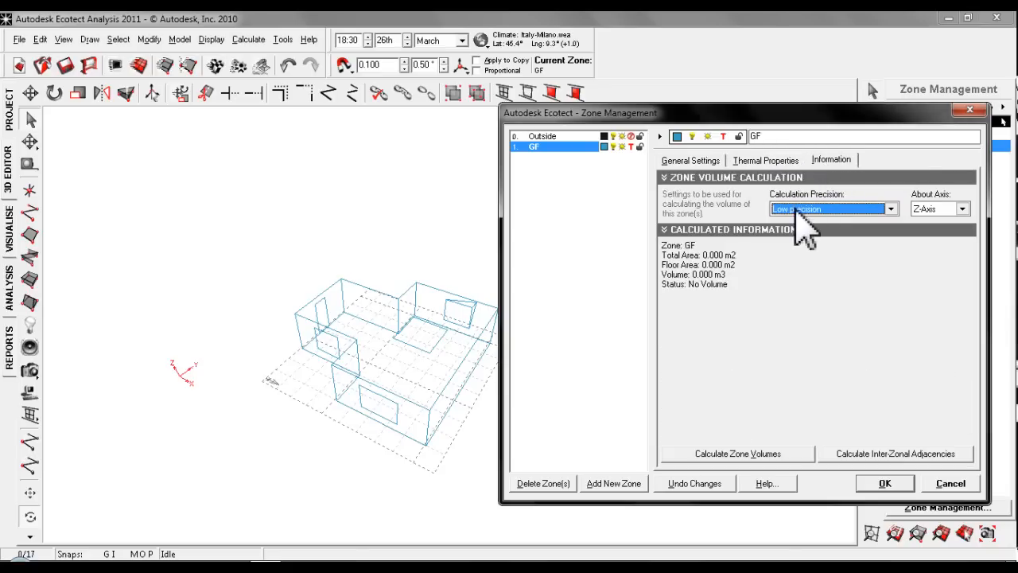
{"action": "left_click", "coordinate": [769, 163]}
{"action": "left_click", "coordinate": [818, 162]}
{"action": "left_click", "coordinate": [770, 158]}
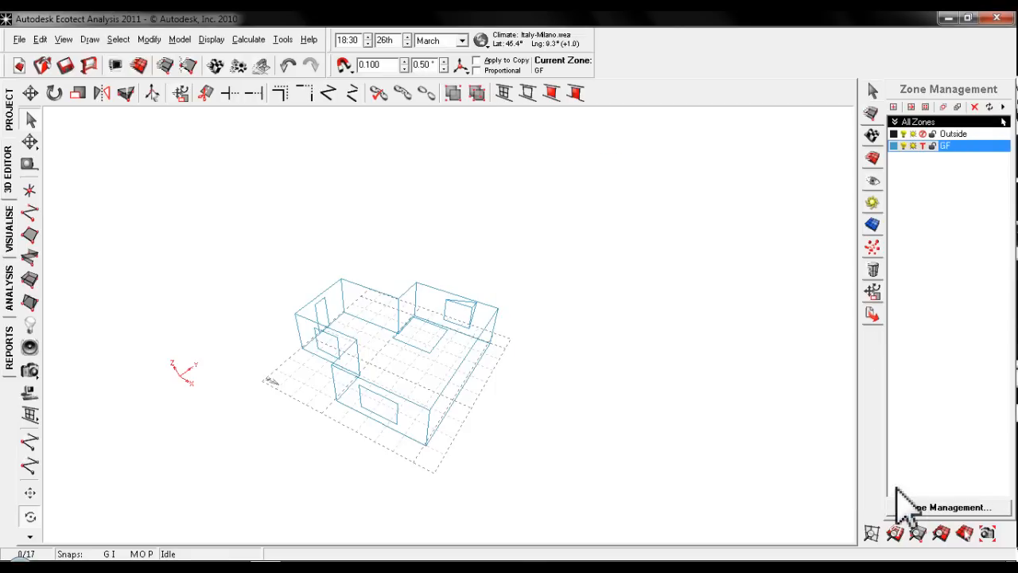
{"action": "left_click", "coordinate": [889, 484]}
- Open the thermal analysis and check the model's location settings and selected climate data file without changing them
{"action": "left_click", "coordinate": [12, 287]}
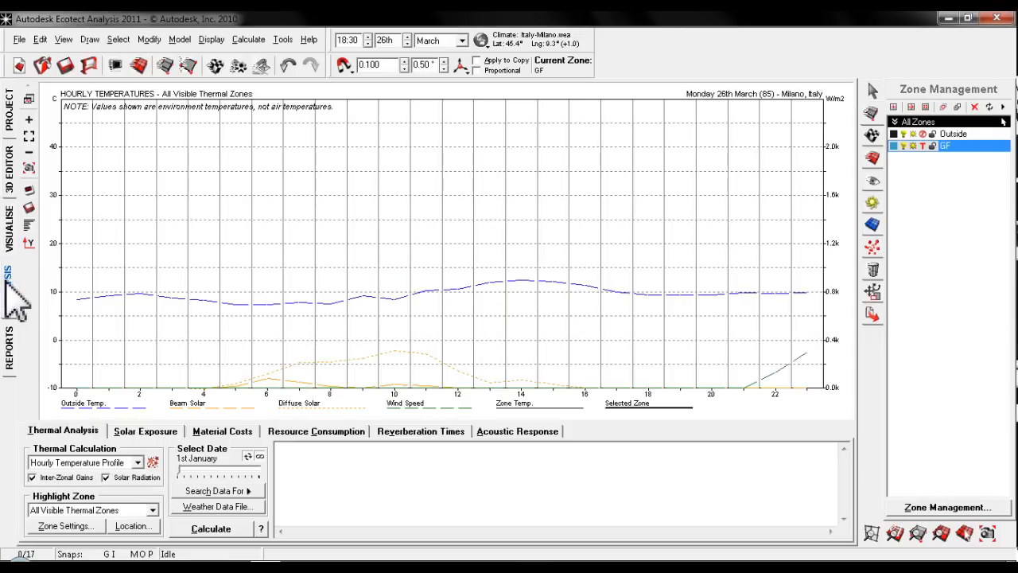
{"action": "left_click", "coordinate": [134, 526]}
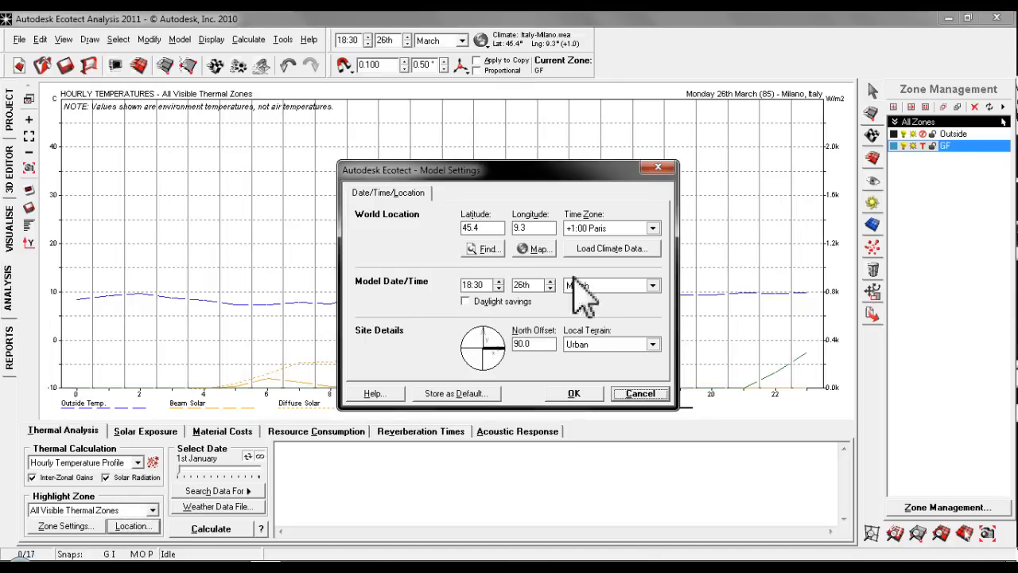
{"action": "left_click", "coordinate": [617, 248]}
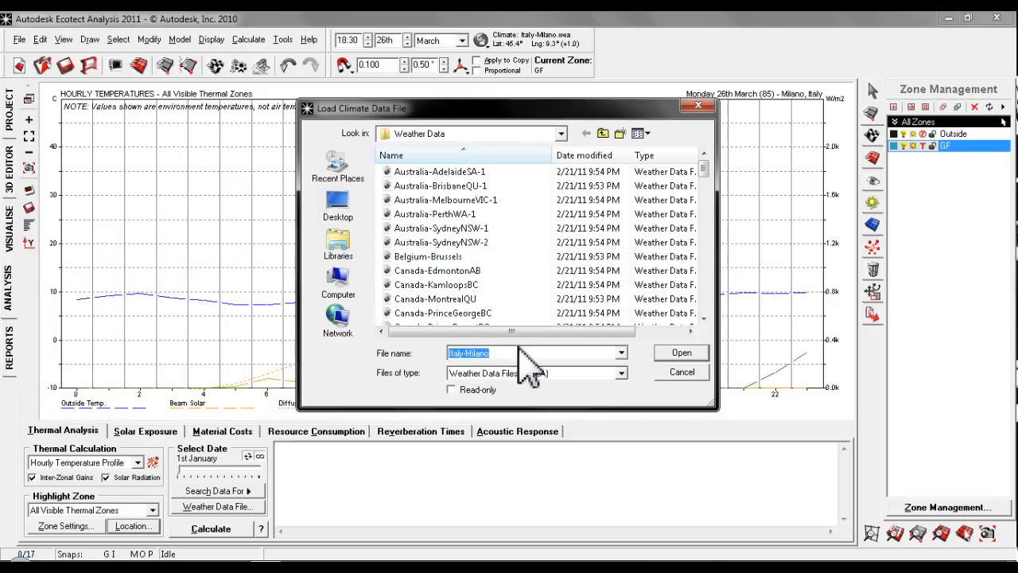
{"action": "left_click", "coordinate": [678, 374]}
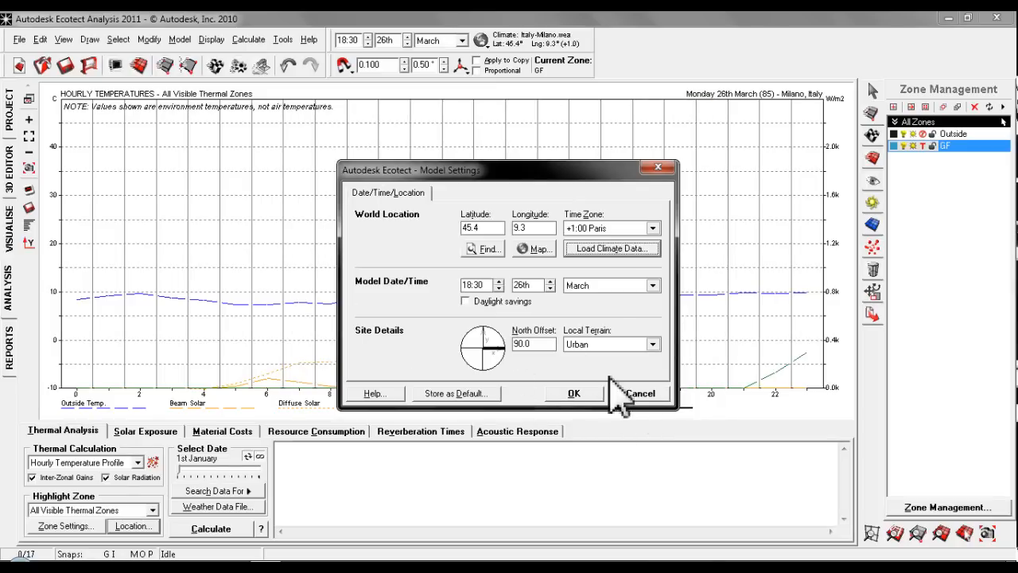
{"action": "left_click", "coordinate": [620, 393]}
- Calculate Monthly Loads/Discomfort for all visible thermal zones, recalculating the inter-zonal adjacencies and overshadowing
{"action": "left_click", "coordinate": [136, 462]}
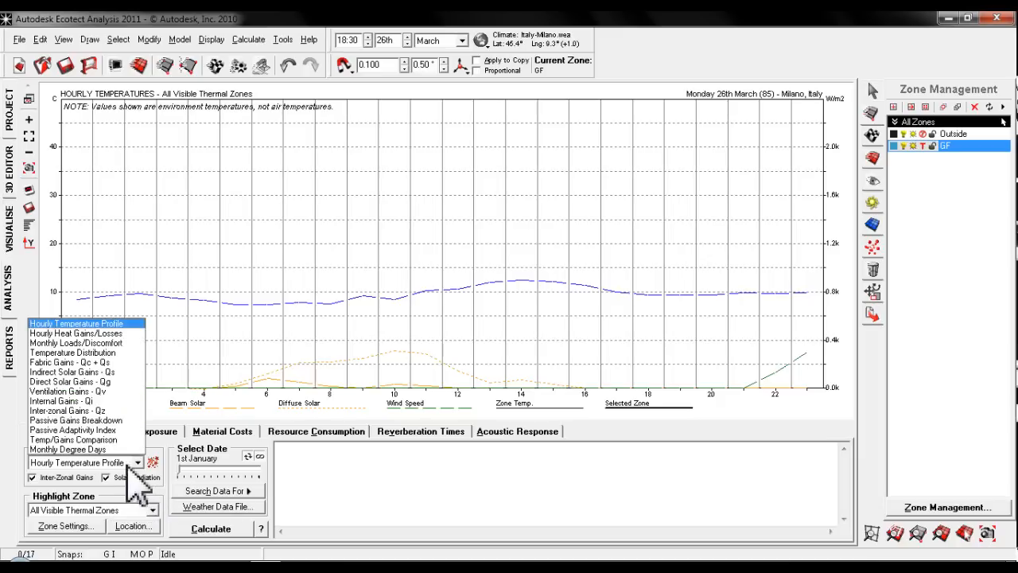
{"action": "left_click", "coordinate": [79, 343]}
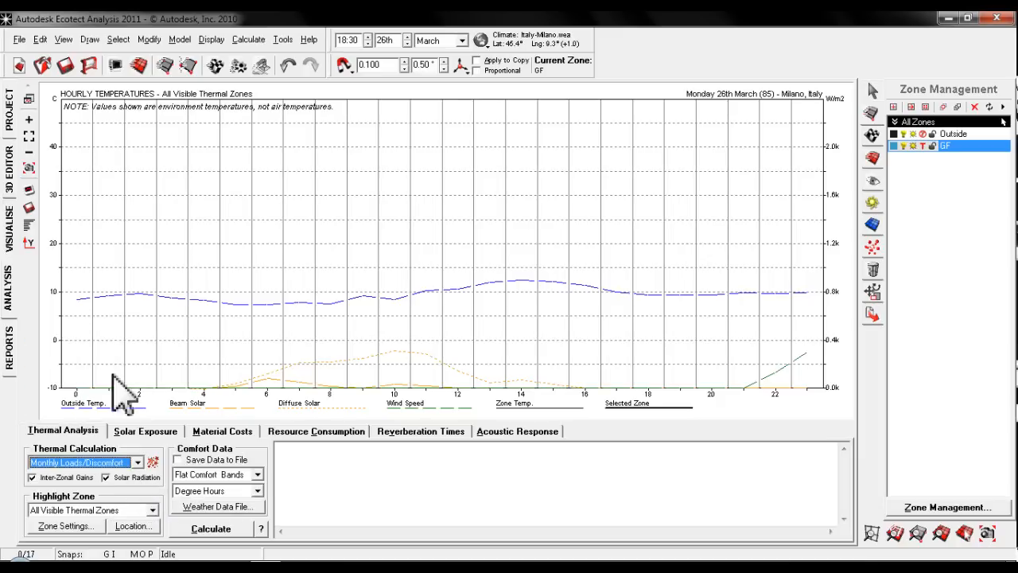
{"action": "left_click", "coordinate": [211, 530]}
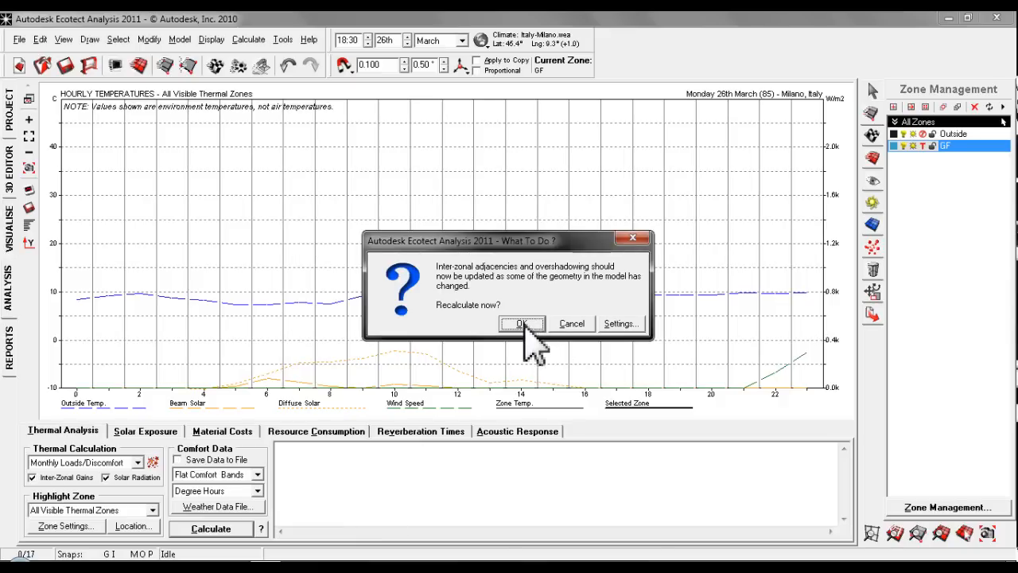
{"action": "left_click", "coordinate": [522, 325]}
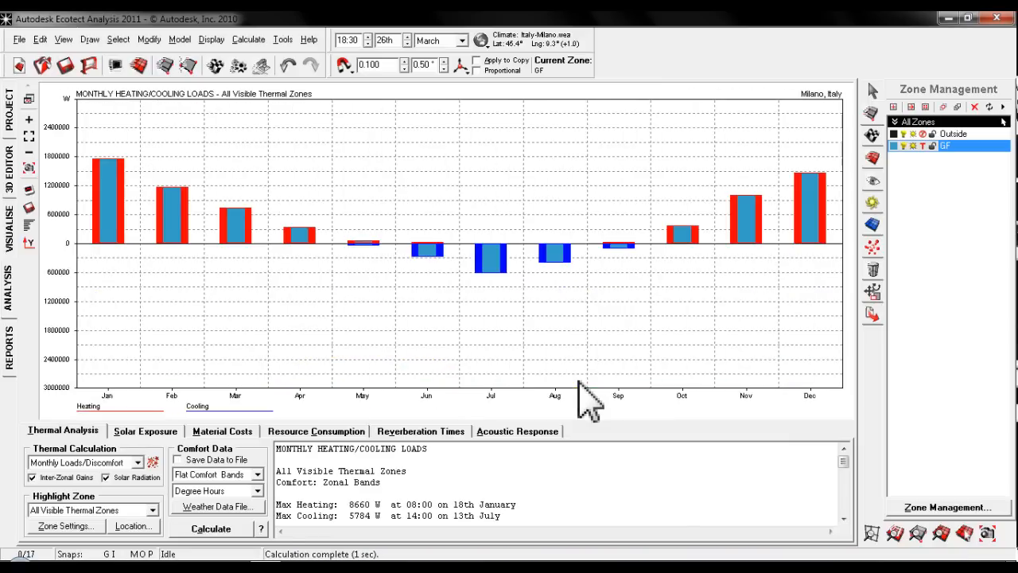
- Highlight the GF zone in the monthly loads results and review its report, including the totals, per-square-metre loads and peak values
{"action": "left_click", "coordinate": [144, 510]}
{"action": "left_click", "coordinate": [92, 541]}
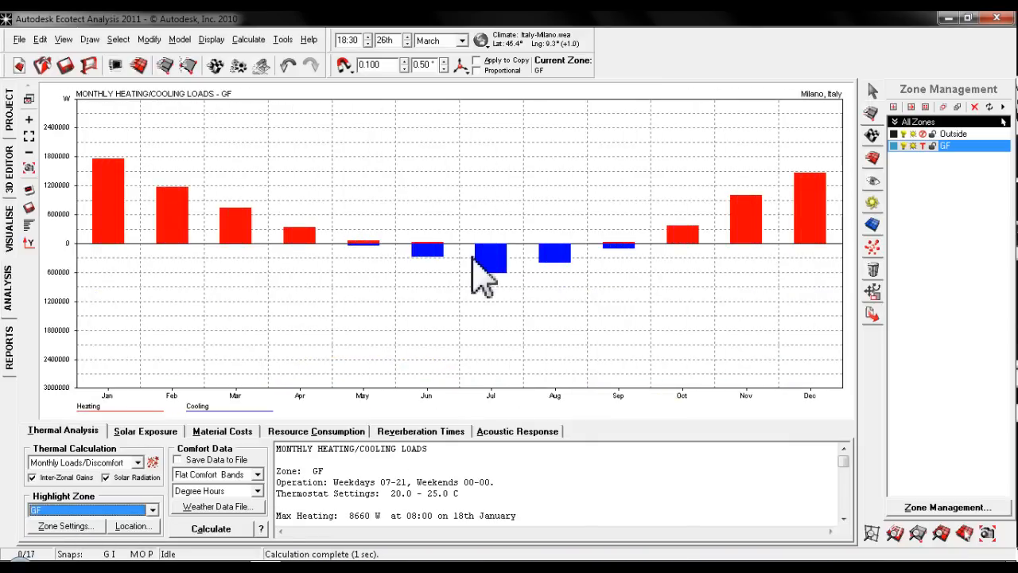
{"action": "left_click", "coordinate": [637, 491]}
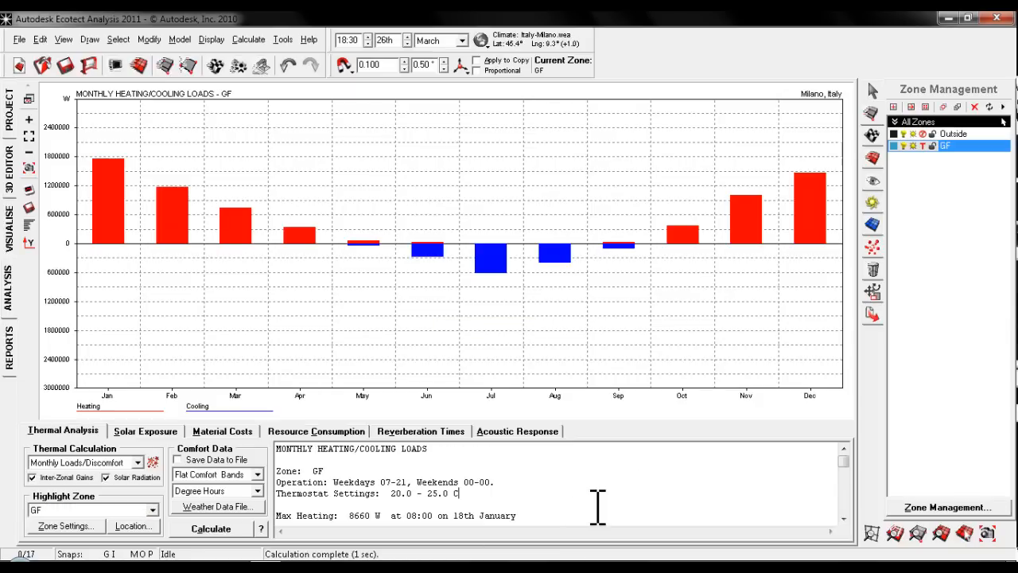
{"action": "scroll", "coordinate": [600, 497], "scroll_direction": "down", "scroll_amount": 8}
{"action": "scroll", "coordinate": [562, 487], "scroll_direction": "down", "scroll_amount": 2}
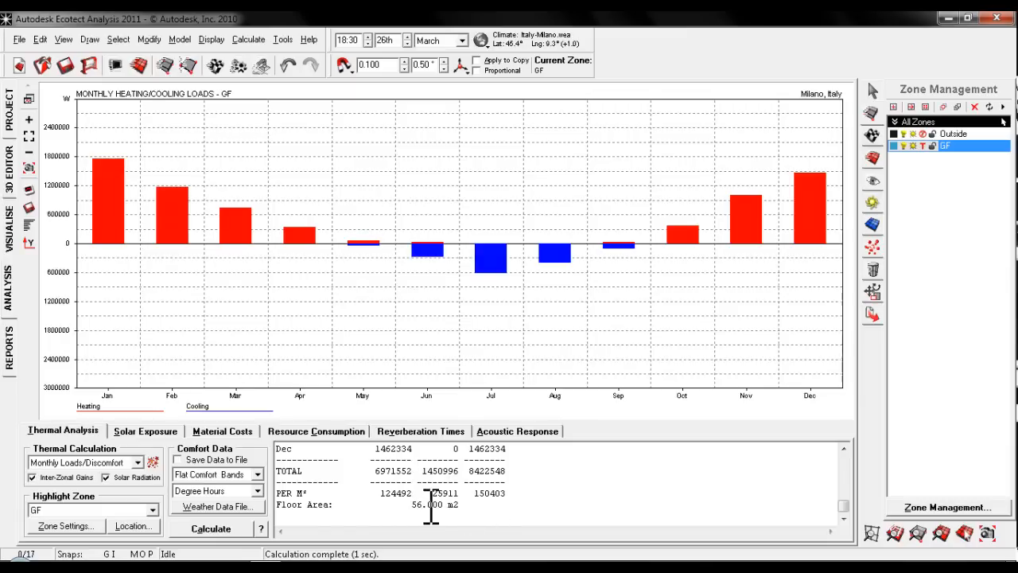
{"action": "scroll", "coordinate": [466, 499], "scroll_direction": "up", "scroll_amount": 10}
{"action": "scroll", "coordinate": [429, 497], "scroll_direction": "down", "scroll_amount": 2}
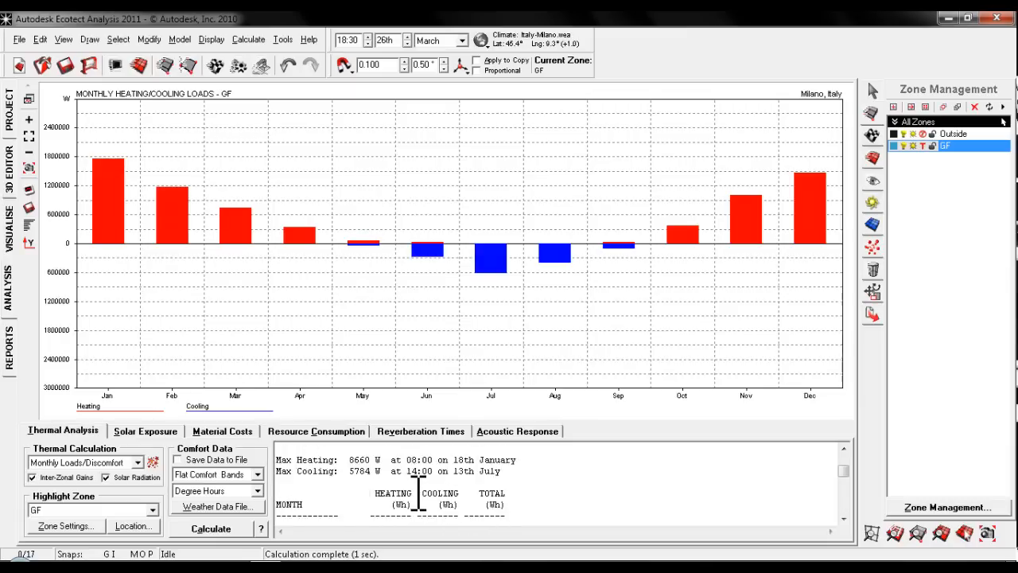
{"action": "scroll", "coordinate": [437, 489], "scroll_direction": "up", "scroll_amount": 2}
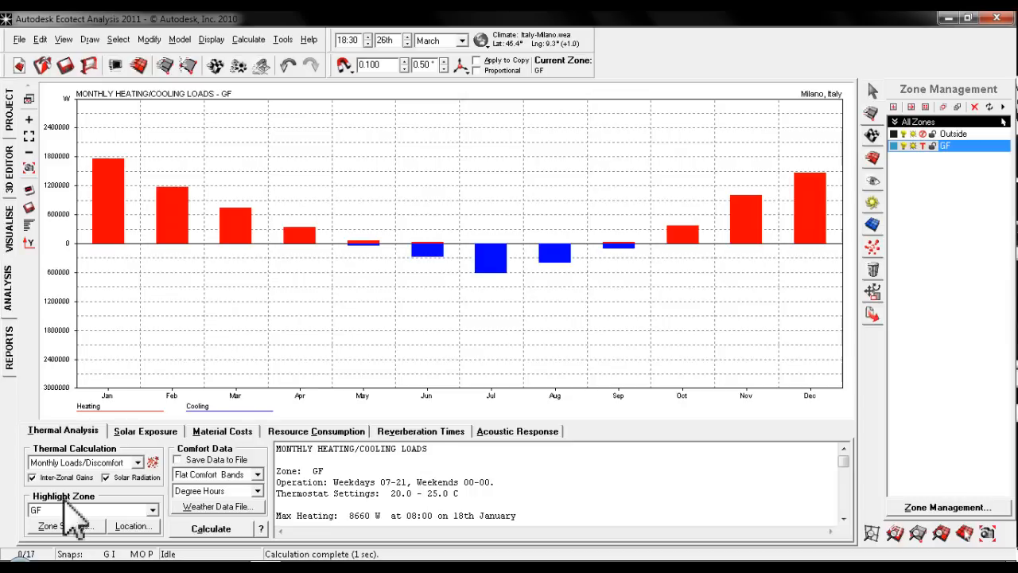
- Calculate the Hourly Heat Gains/Losses for the GF zone
{"action": "left_click", "coordinate": [89, 462]}
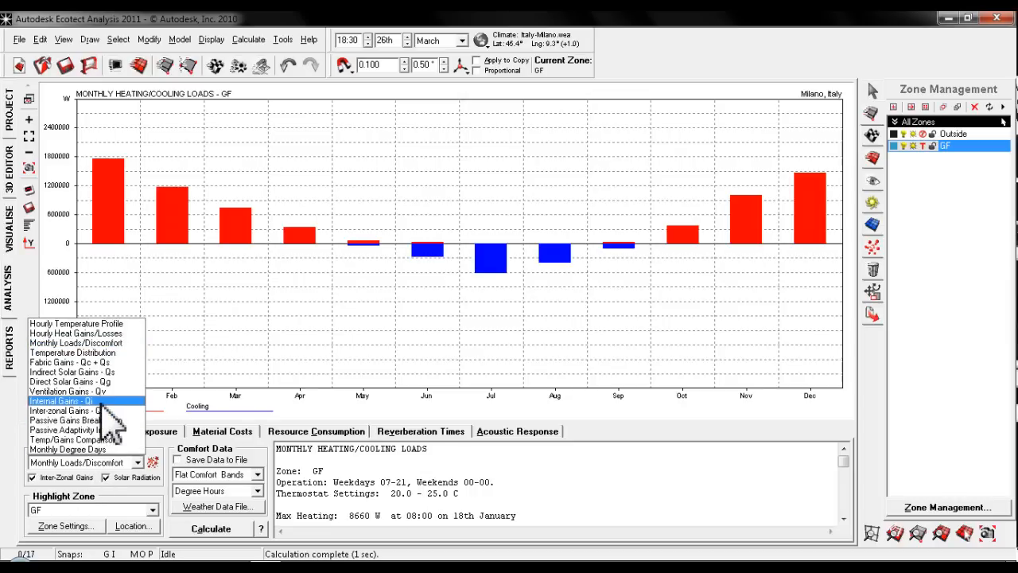
{"action": "left_click", "coordinate": [121, 334]}
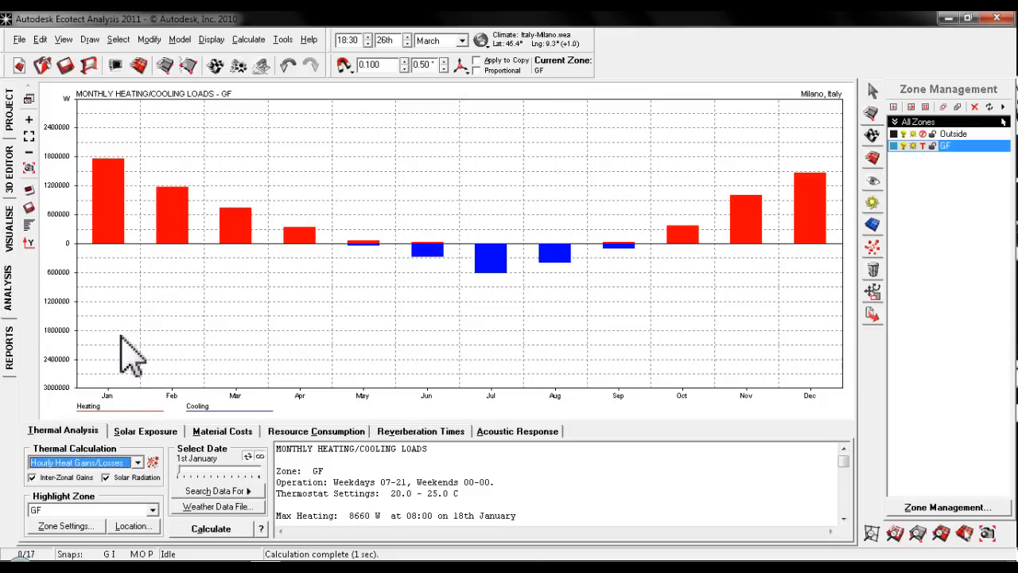
{"action": "left_click", "coordinate": [206, 528]}
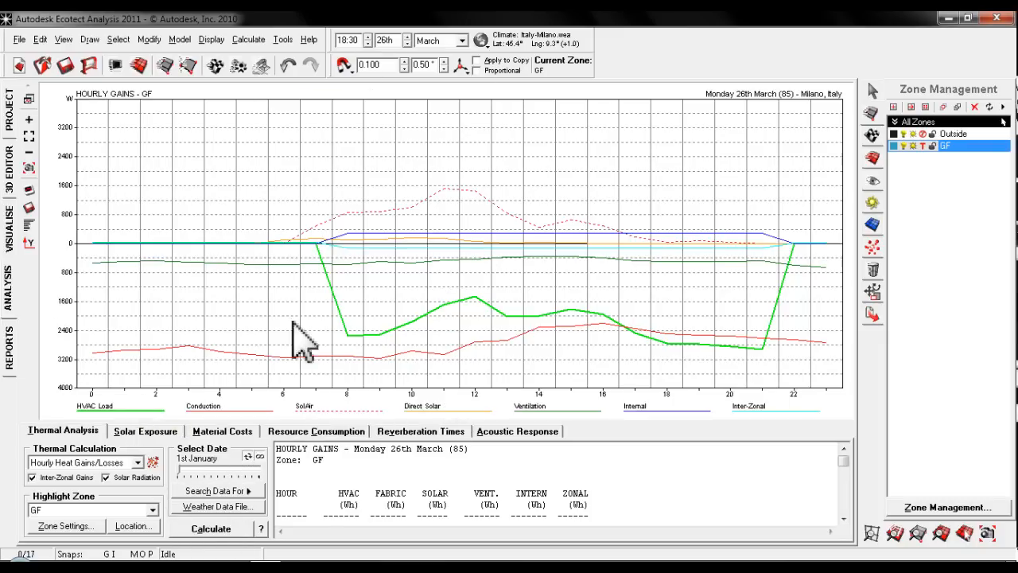
- Compare the GF zone's hourly gains by changing the month first to July and then to January
{"action": "left_click", "coordinate": [457, 41]}
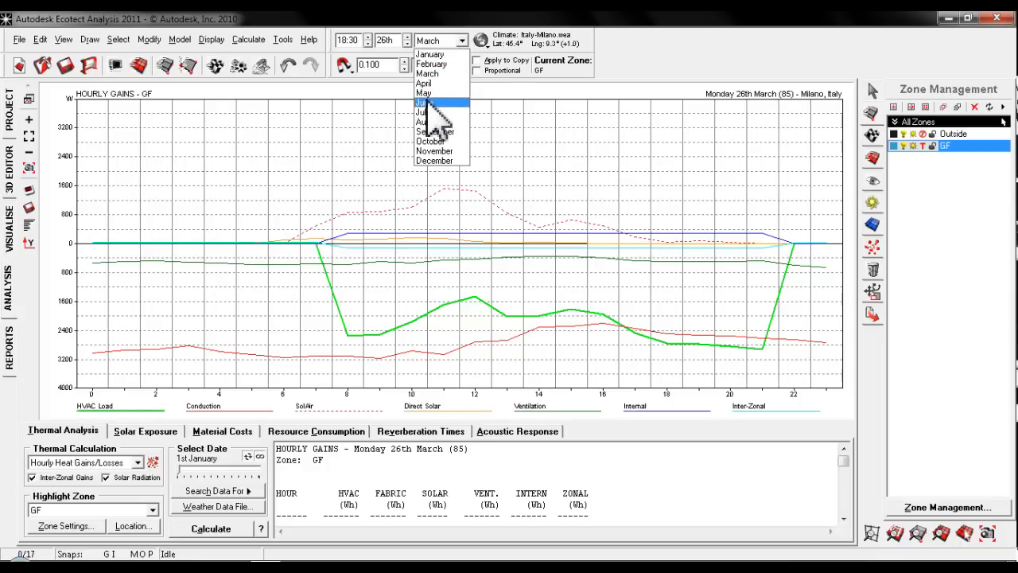
{"action": "left_click", "coordinate": [434, 112]}
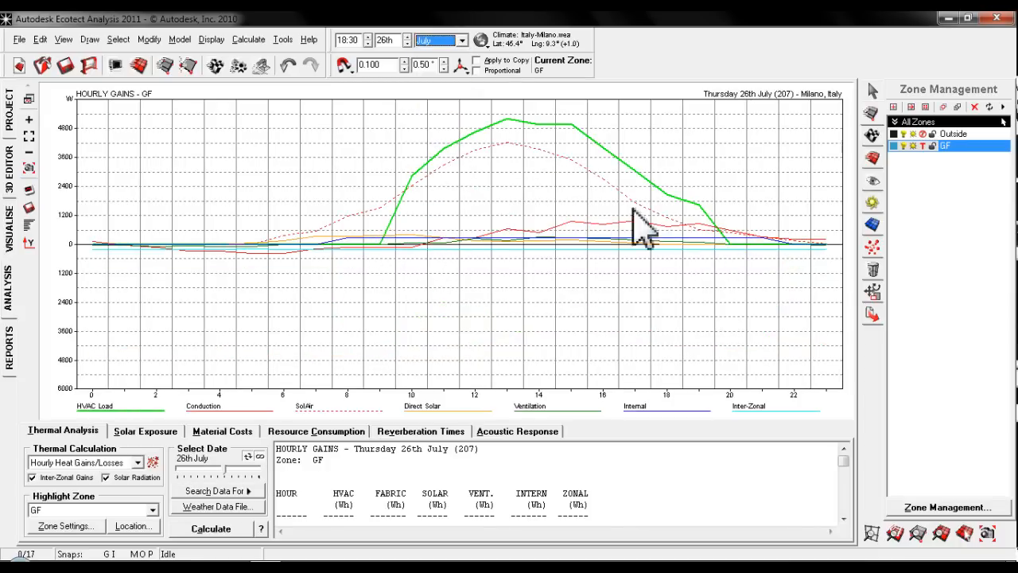
{"action": "left_click", "coordinate": [462, 40]}
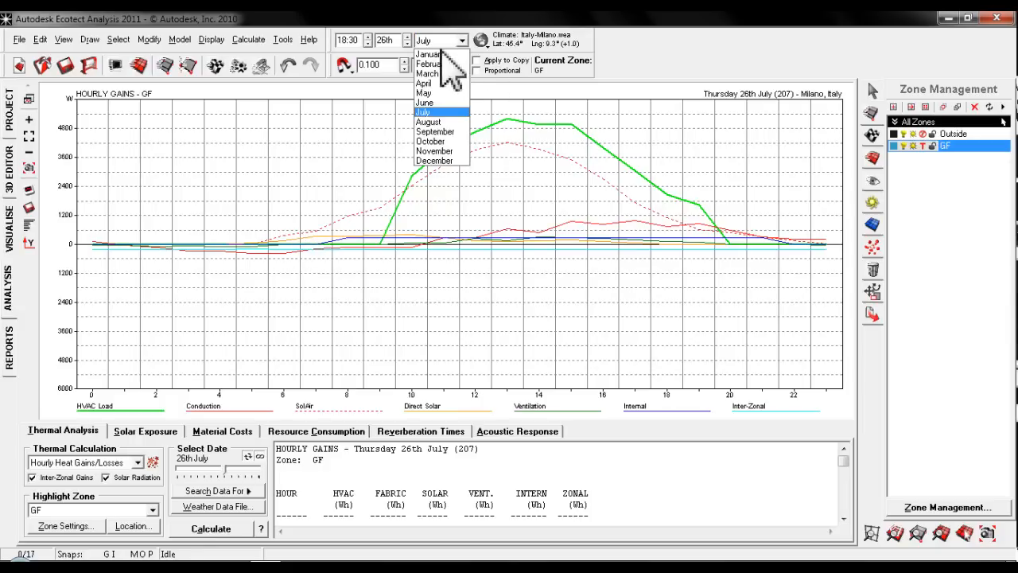
{"action": "left_click", "coordinate": [444, 54]}
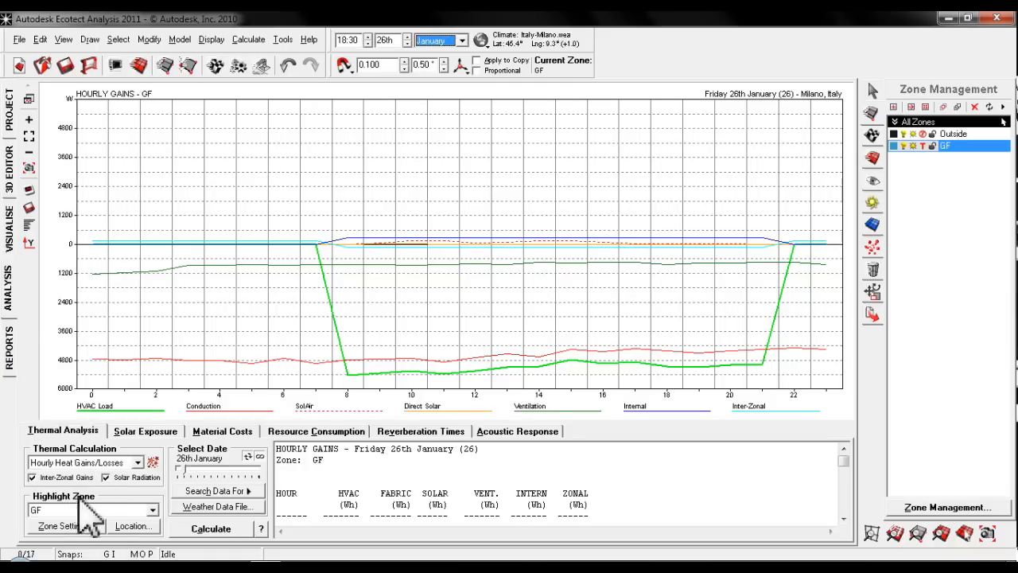
- Return to the 3D editor and bring the building's wireframe model into a closer view
{"action": "mouse_move", "coordinate": [265, 568]}
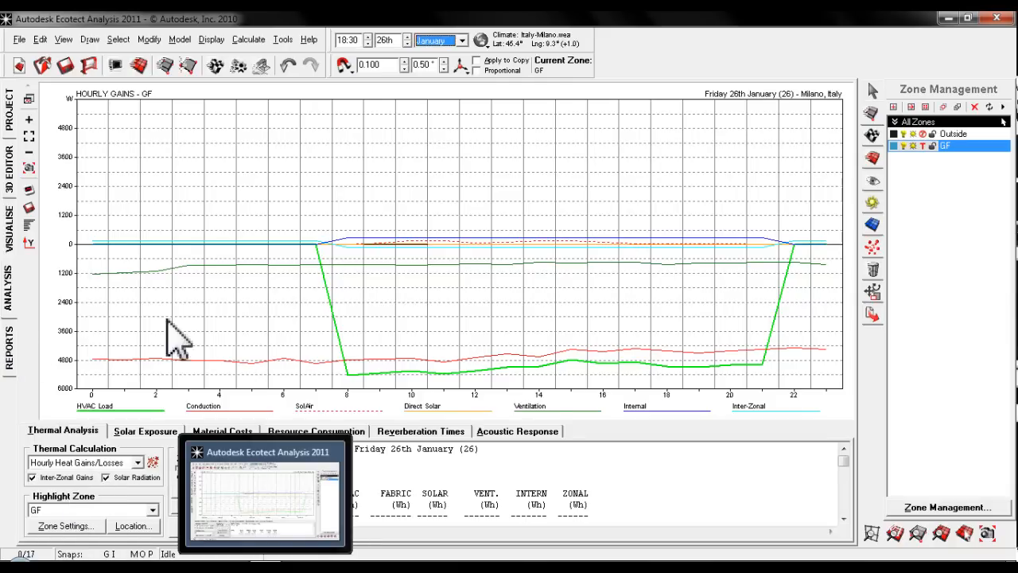
{"action": "left_click", "coordinate": [10, 171]}
{"action": "left_click", "coordinate": [9, 111]}
{"action": "left_click", "coordinate": [10, 169]}
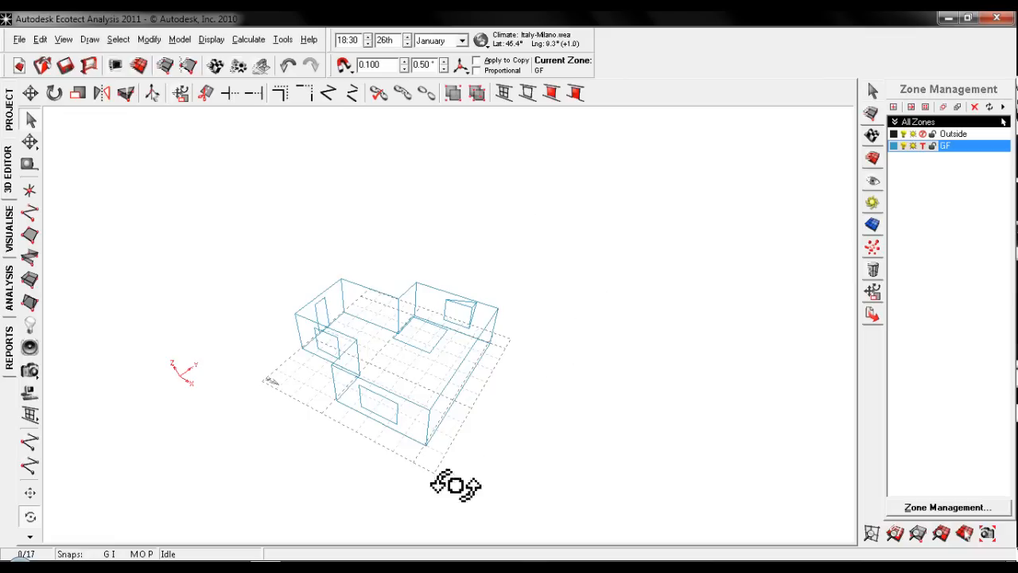
{"action": "middle_click_drag", "start_coordinate": [430, 366], "coordinate": [475, 337]}
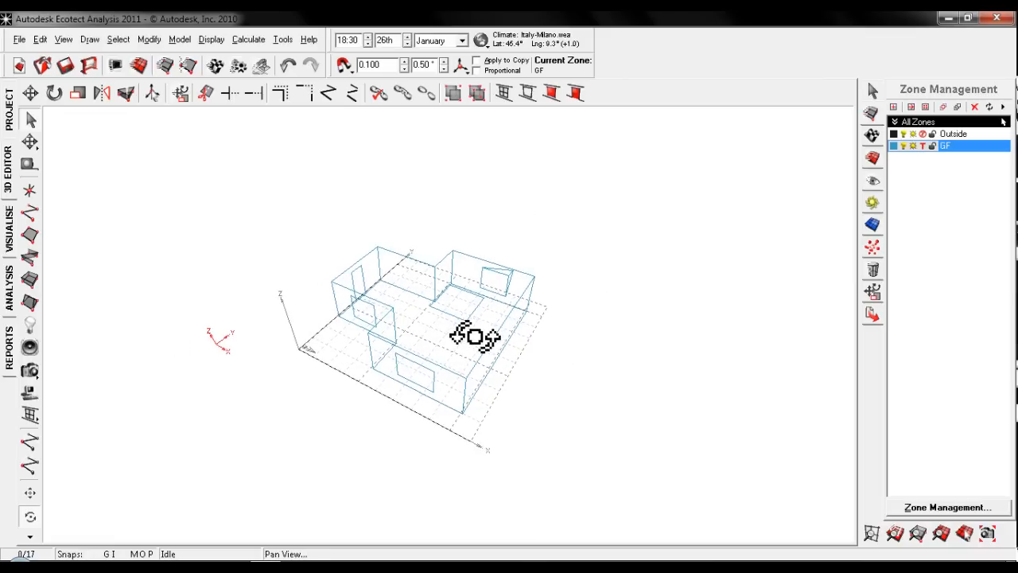
{"action": "scroll", "coordinate": [475, 336], "scroll_direction": "up", "scroll_amount": 3}
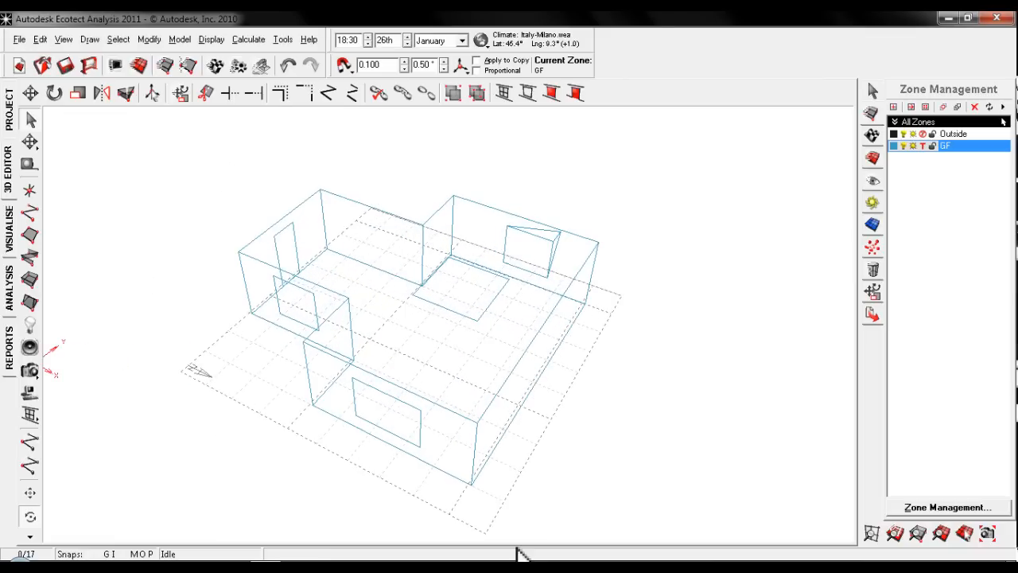